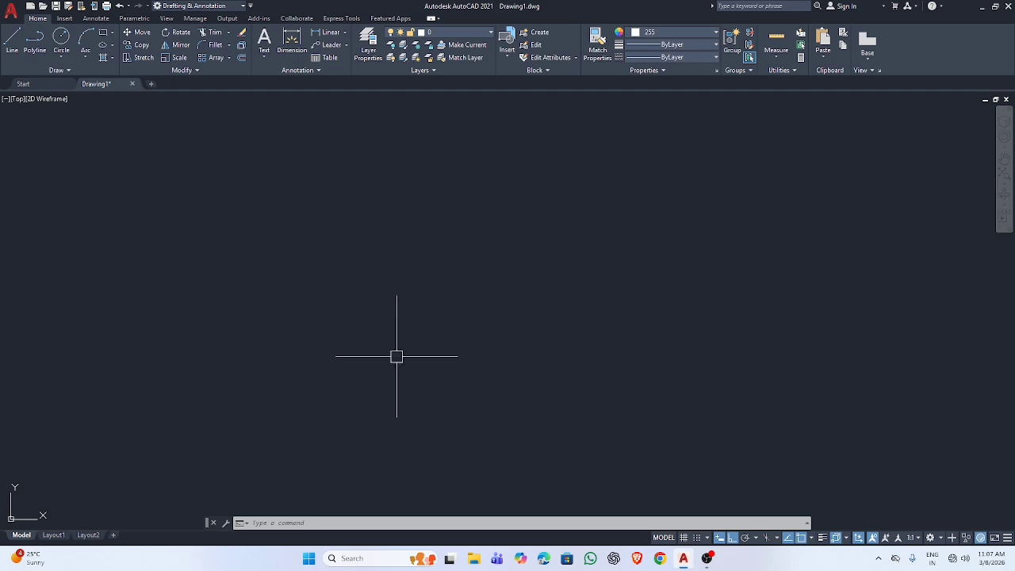
pyautogui.write('t')
pyautogui.press('Return')
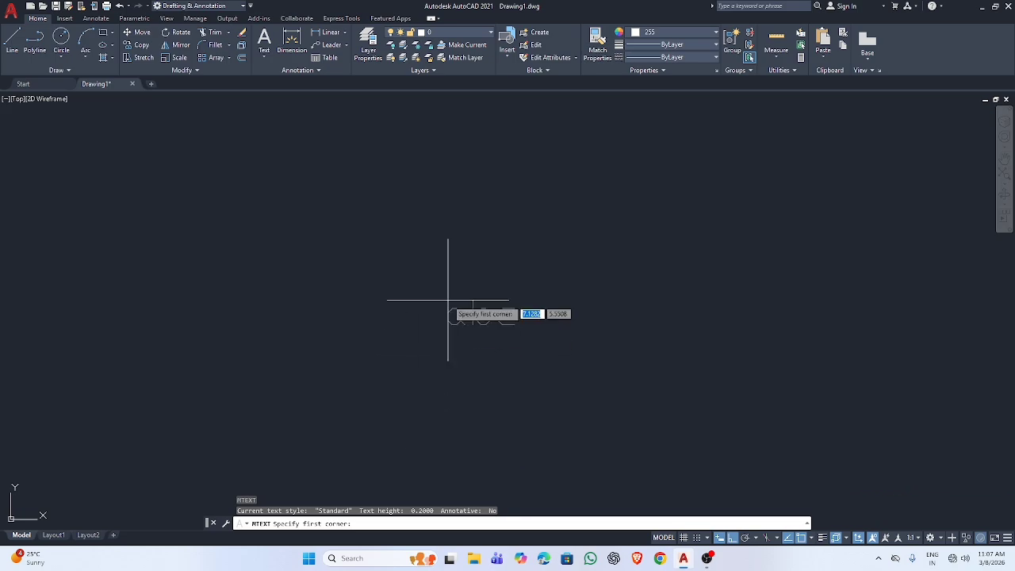
pyautogui.click(437, 255)
pyautogui.click(702, 302)
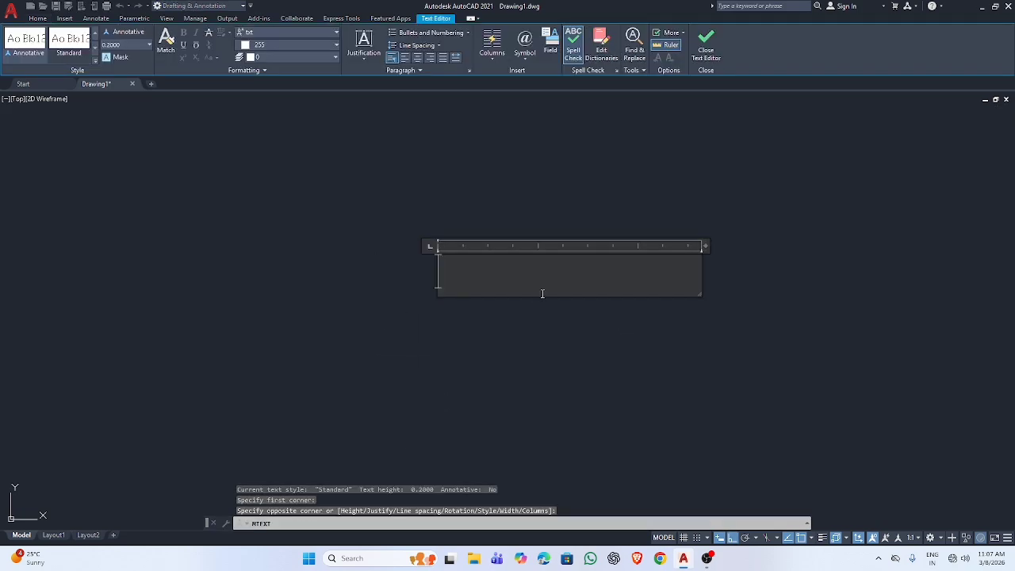
pyautogui.press('Escape')
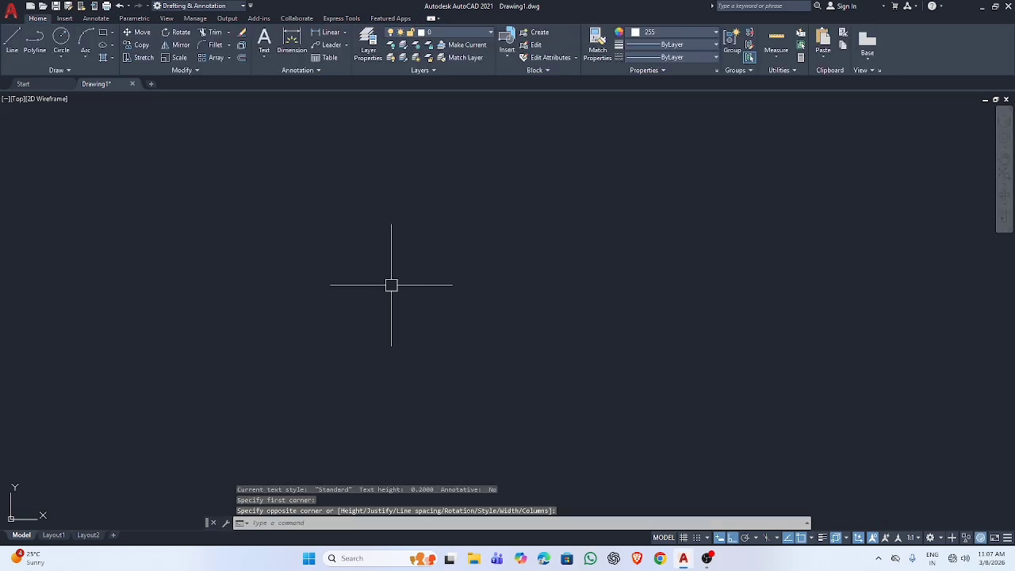
pyautogui.write('t')
pyautogui.press('Return')
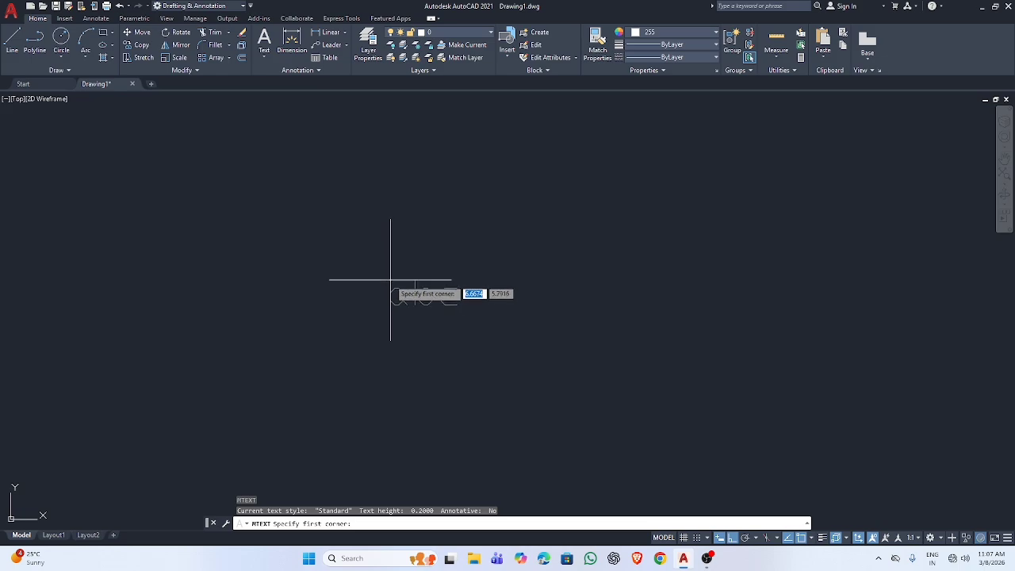
pyautogui.click(391, 279)
pyautogui.click(741, 367)
pyautogui.press('Escape')
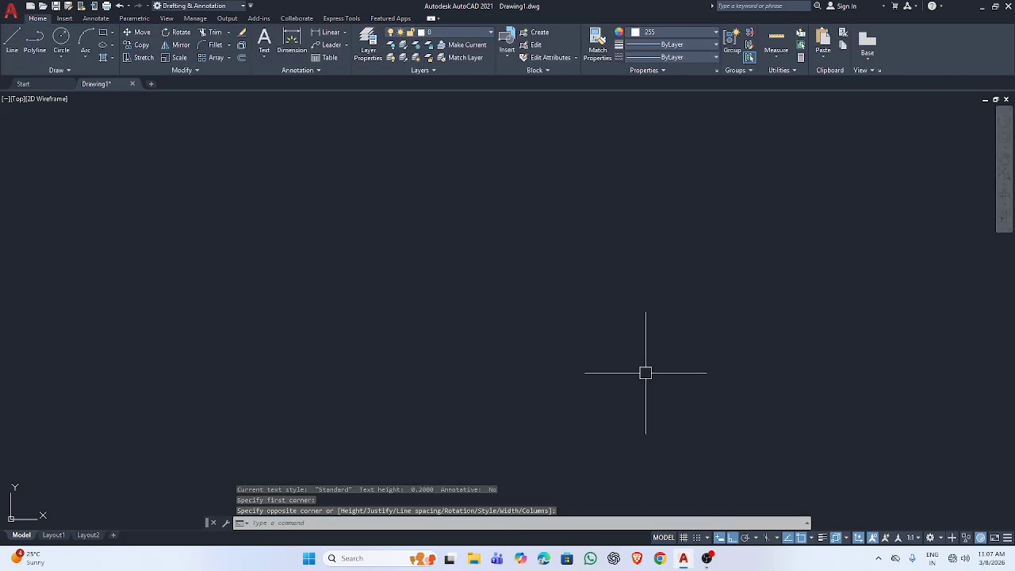
# Open the Dimension Style Manager to review the dimension styles and their preview, and close it unchanged.
pyautogui.write('d')
pyautogui.press('Return')
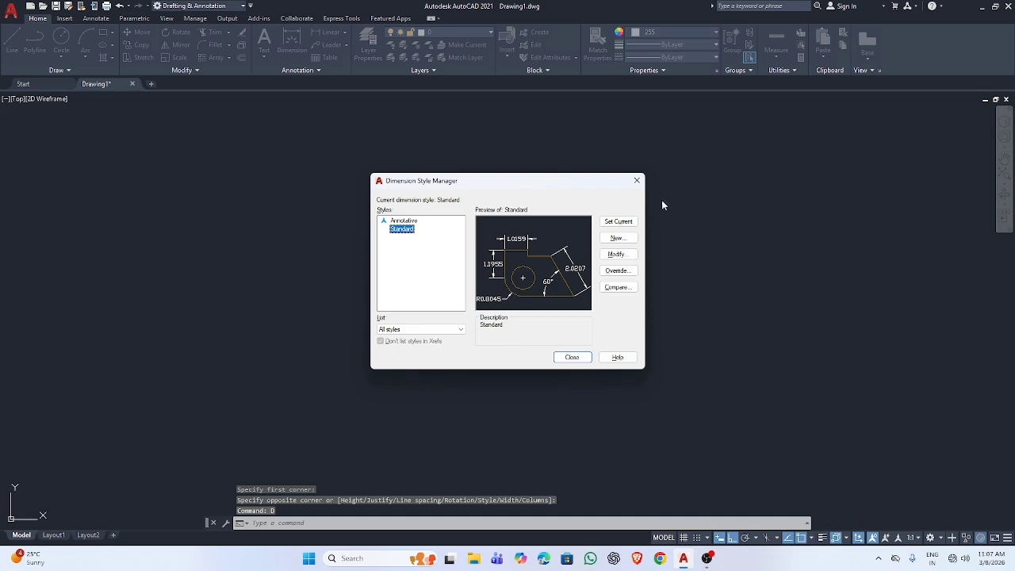
pyautogui.click(637, 182)
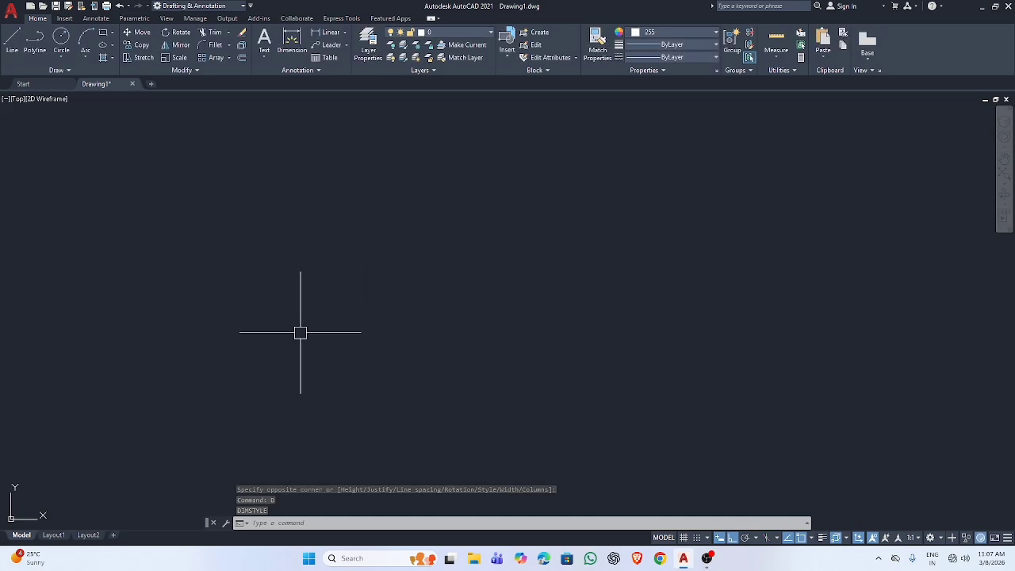
# Draw a rectangle about 4.16 units wide and 1.09 units high in the middle of the drawing area.
pyautogui.write('rec')
pyautogui.press('Return')
pyautogui.click(281, 244)
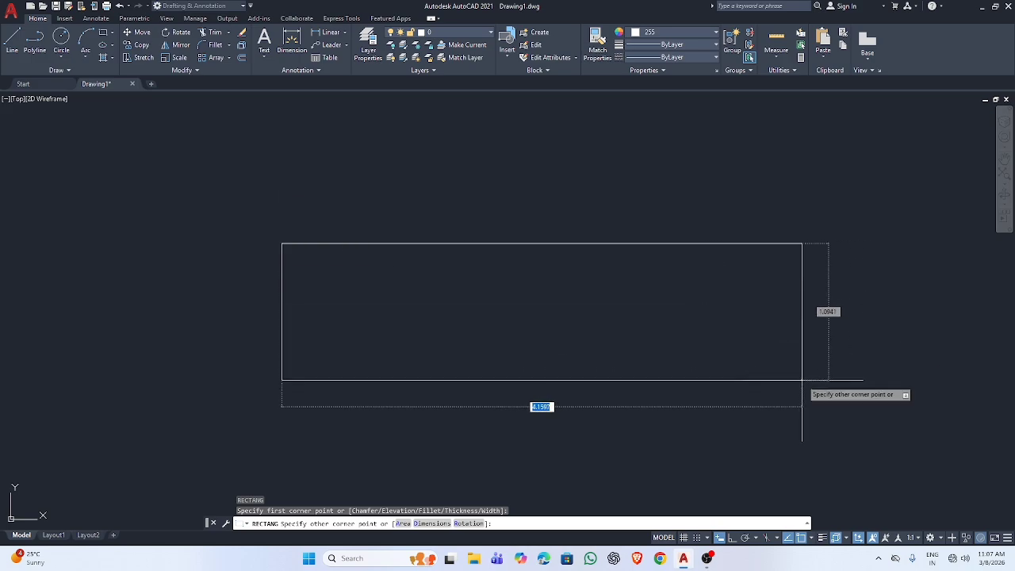
pyautogui.click(801, 381)
pyautogui.press('Escape')
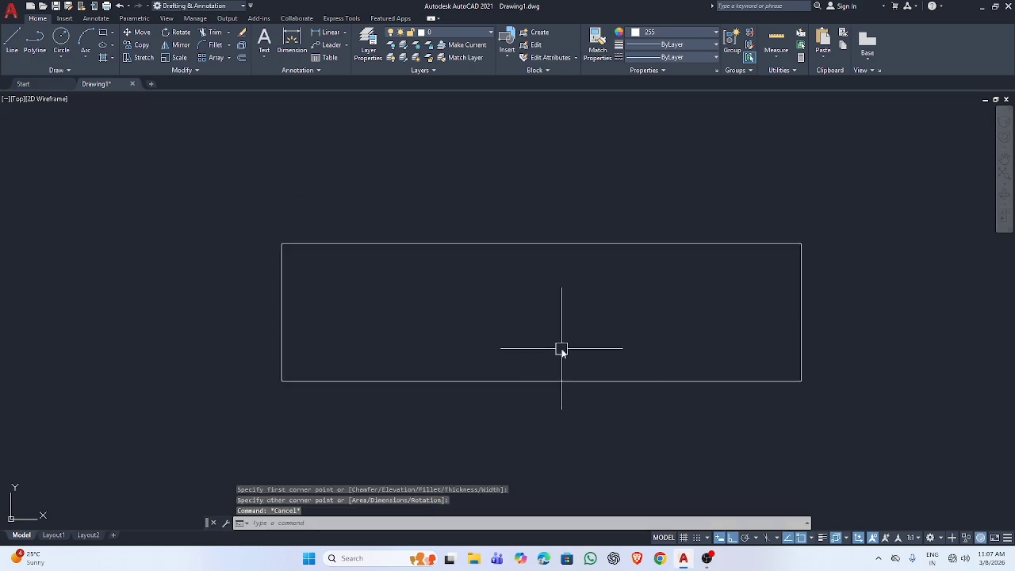
# Measure the length of the rectangle's upper edge from corner to corner with the Distance command.
pyautogui.write('di')
pyautogui.press('Return')
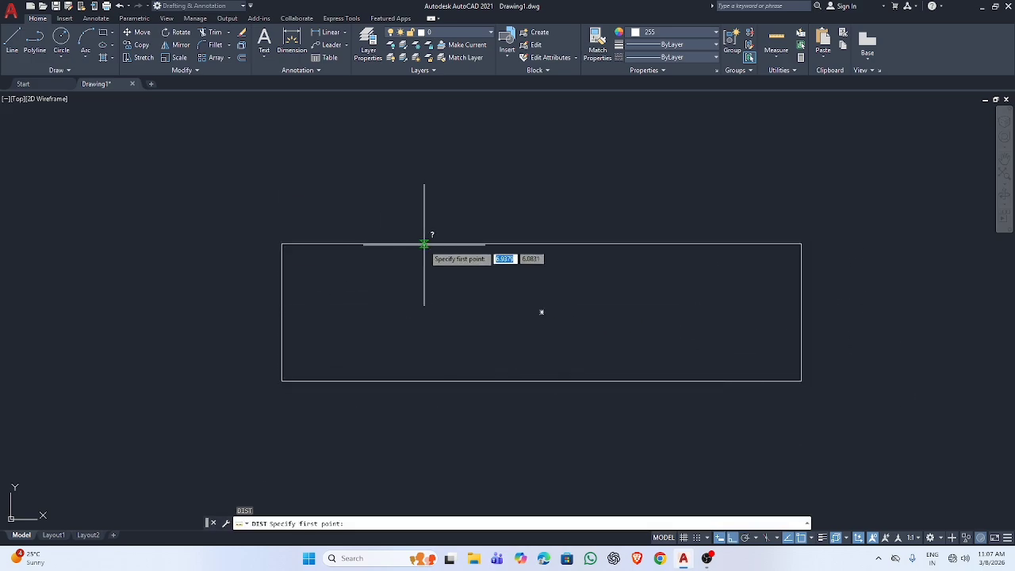
pyautogui.click(283, 242)
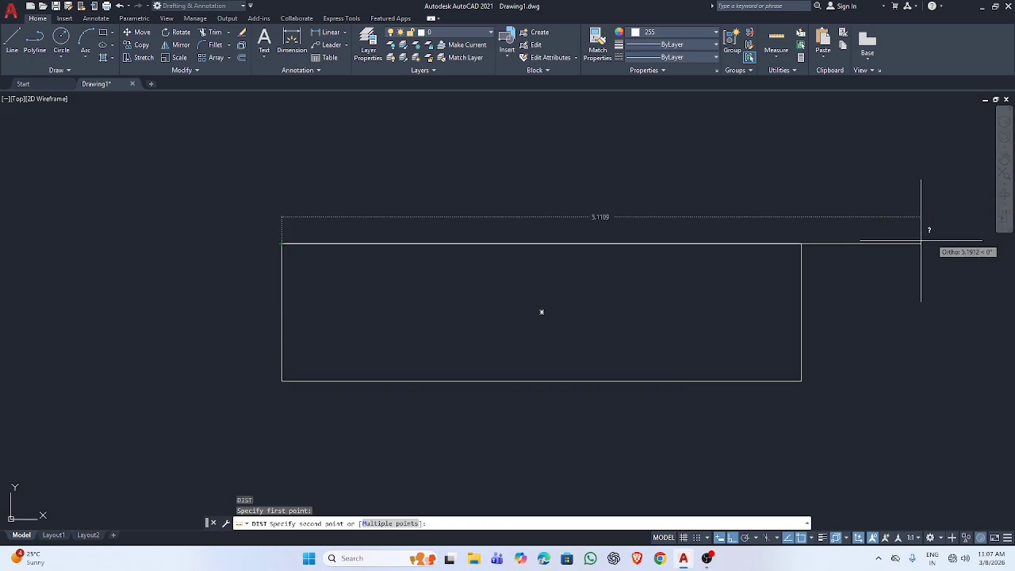
pyautogui.click(801, 244)
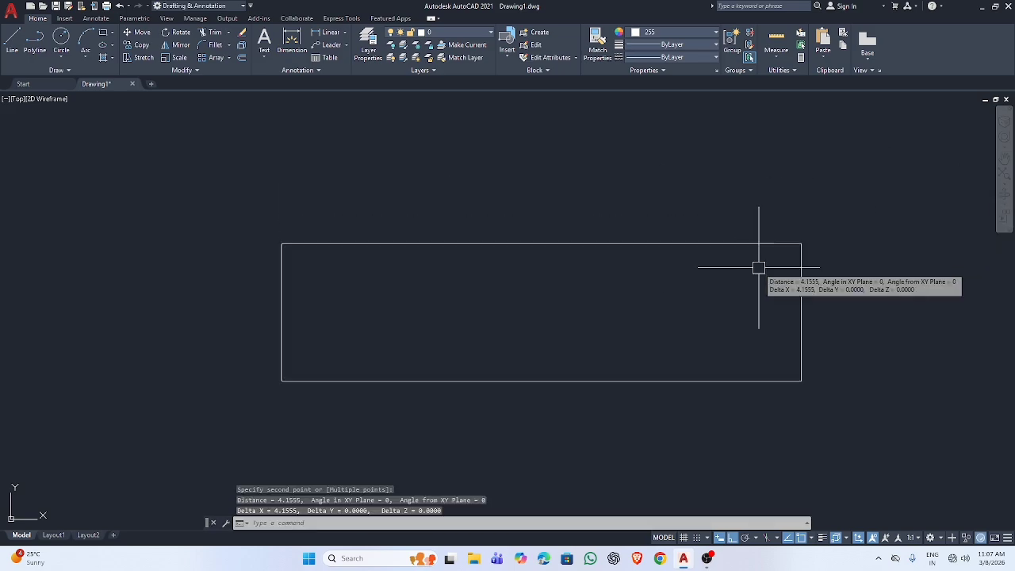
pyautogui.press('Escape')
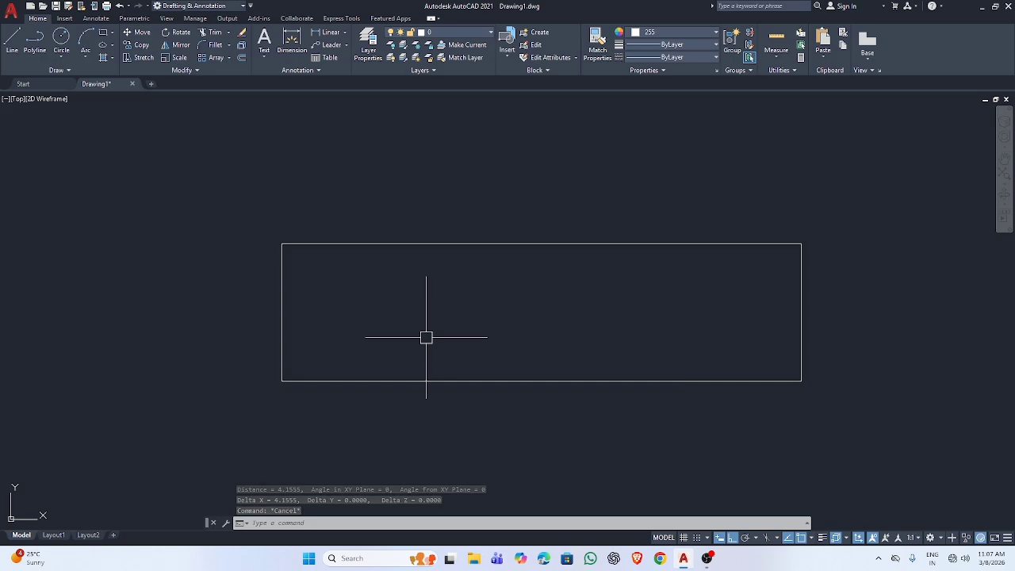
# Draw a quick leader with its arrow on the rectangle's upper edge, rising vertically and ending in a short horizontal landing.
pyautogui.scroll(-2, 493, 305)
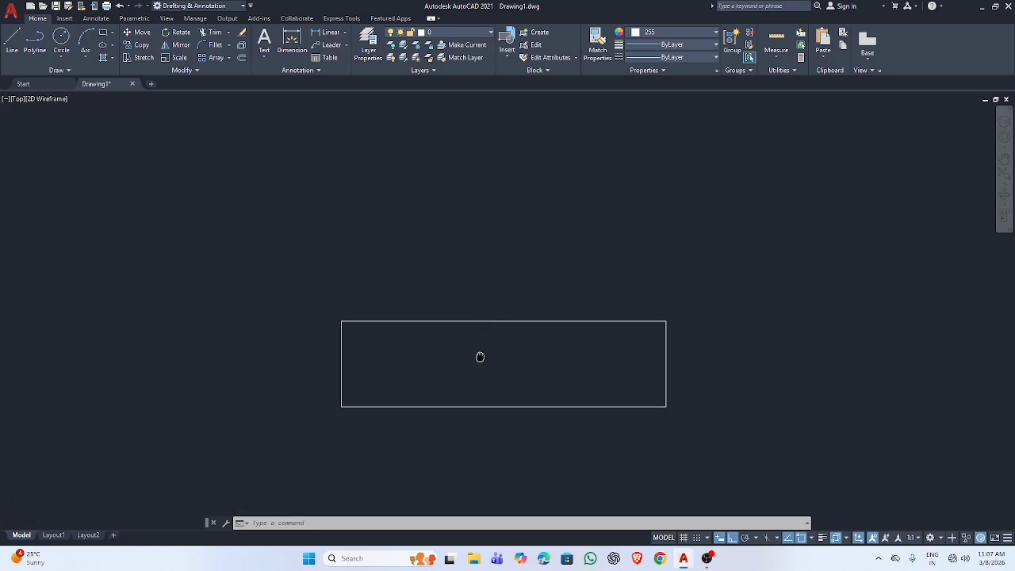
pyautogui.moveTo(498, 299); pyautogui.dragTo(479, 357, button='middle')
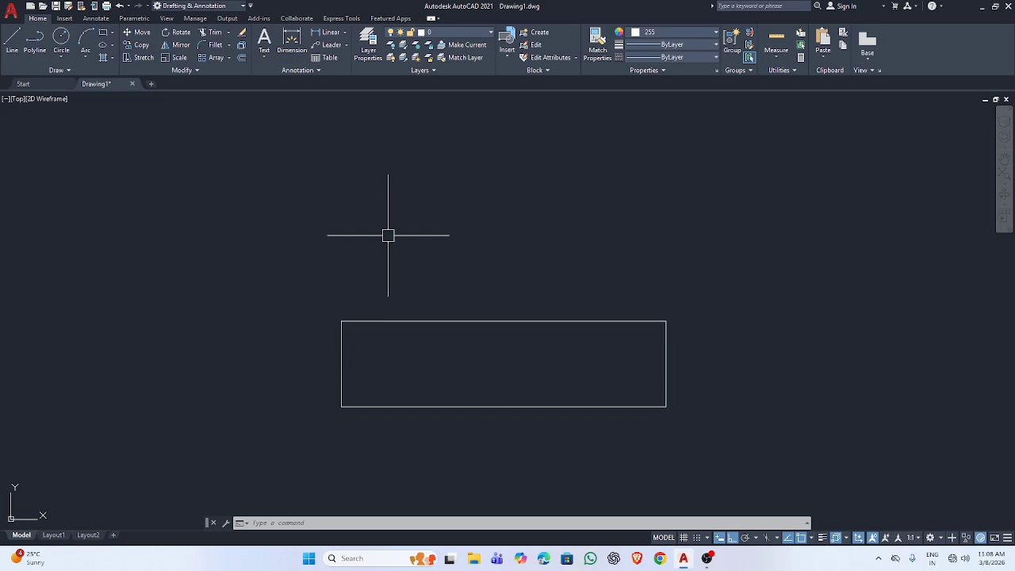
pyautogui.write('le')
pyautogui.press('Return')
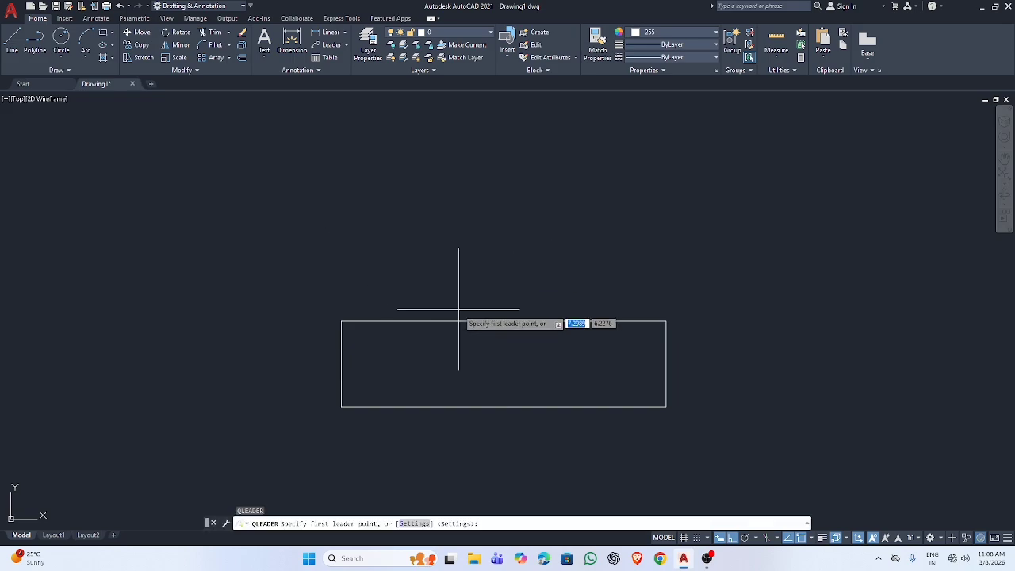
pyautogui.click(504, 364)
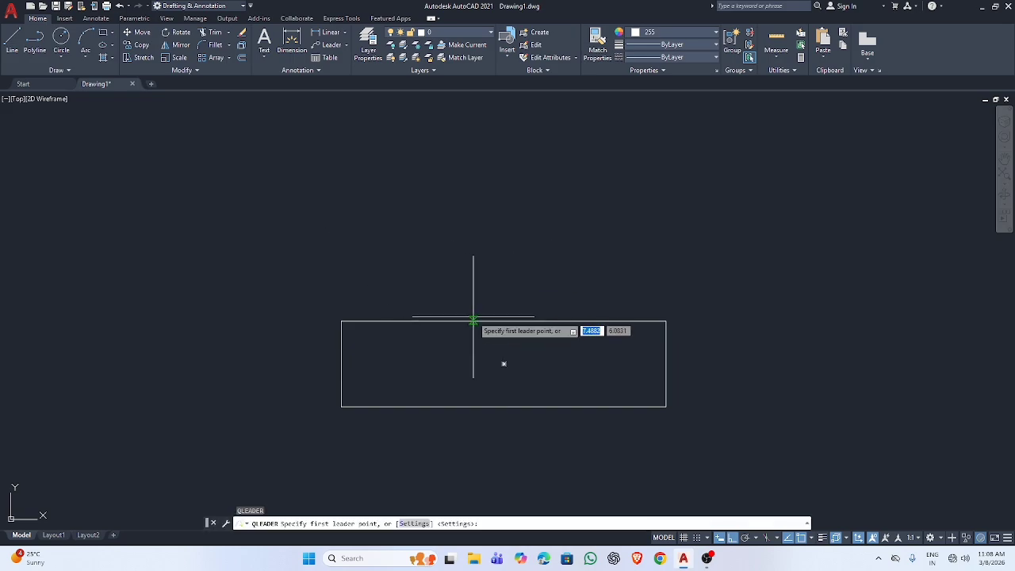
pyautogui.click(492, 220)
pyautogui.click(519, 219)
pyautogui.press('Return')
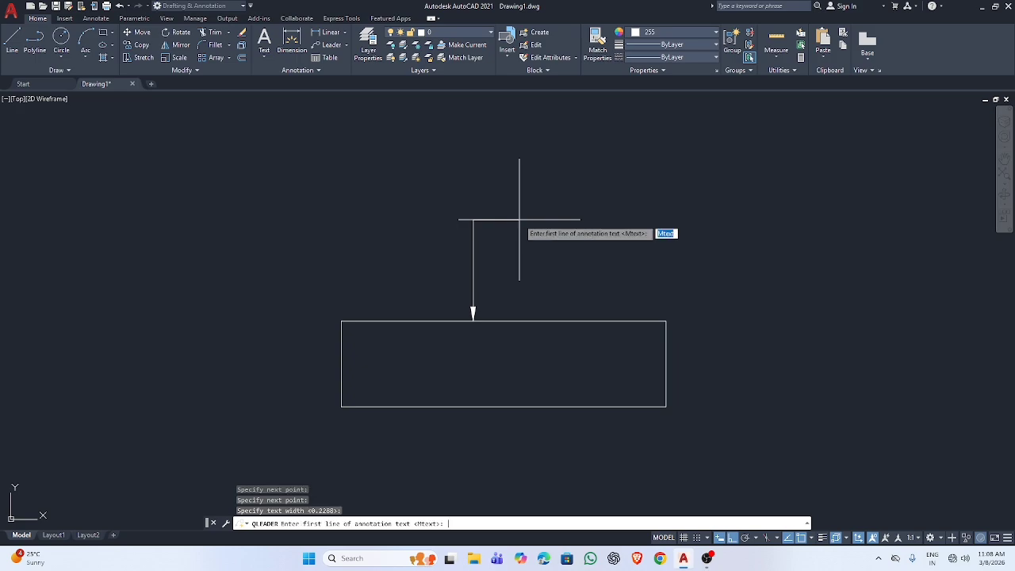
# Enter "me" as the leader's multiline annotation text and finish the text.
pyautogui.press('Return')
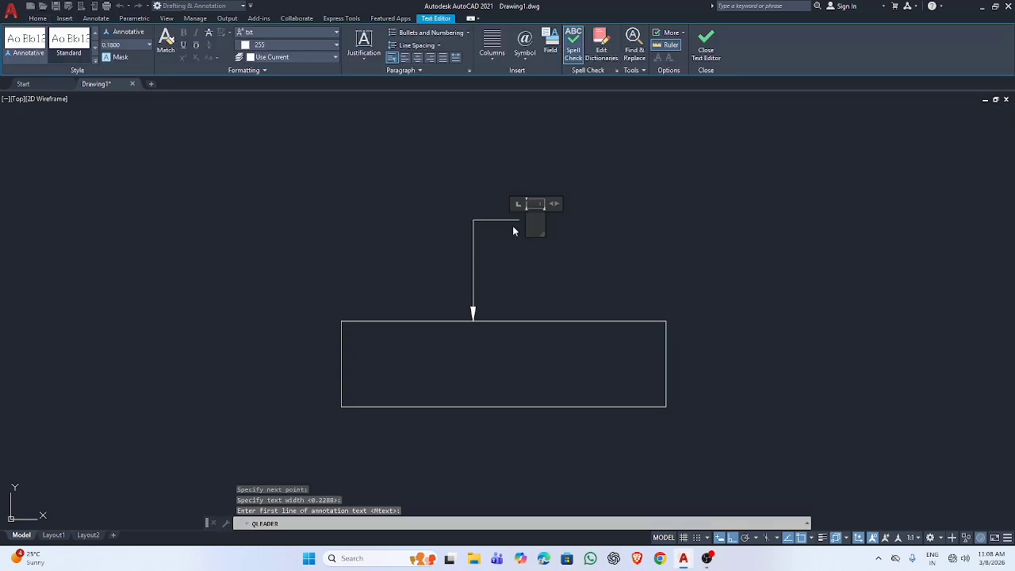
pyautogui.write('mke')
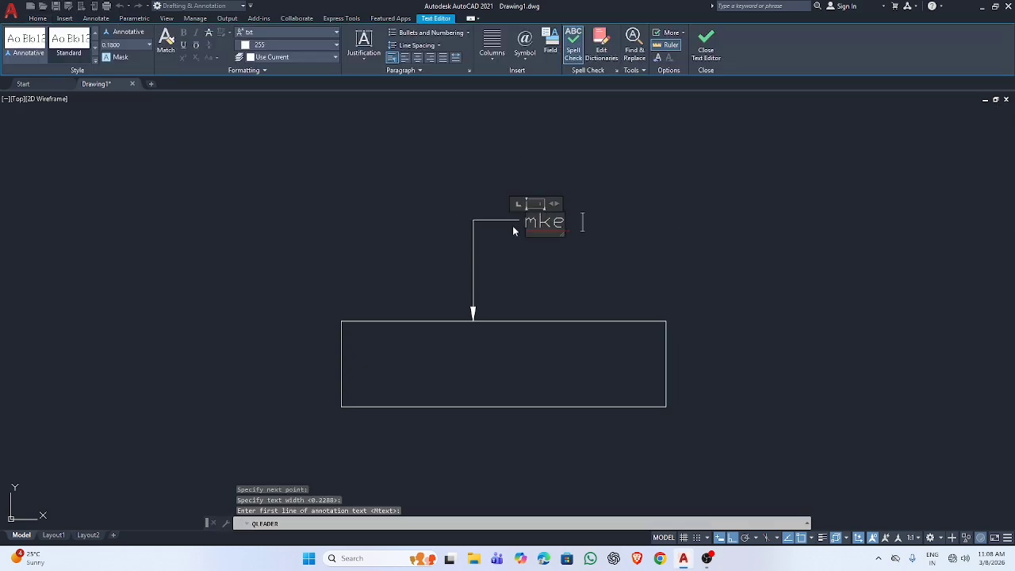
pyautogui.press('BackSpace')
pyautogui.press('BackSpace')
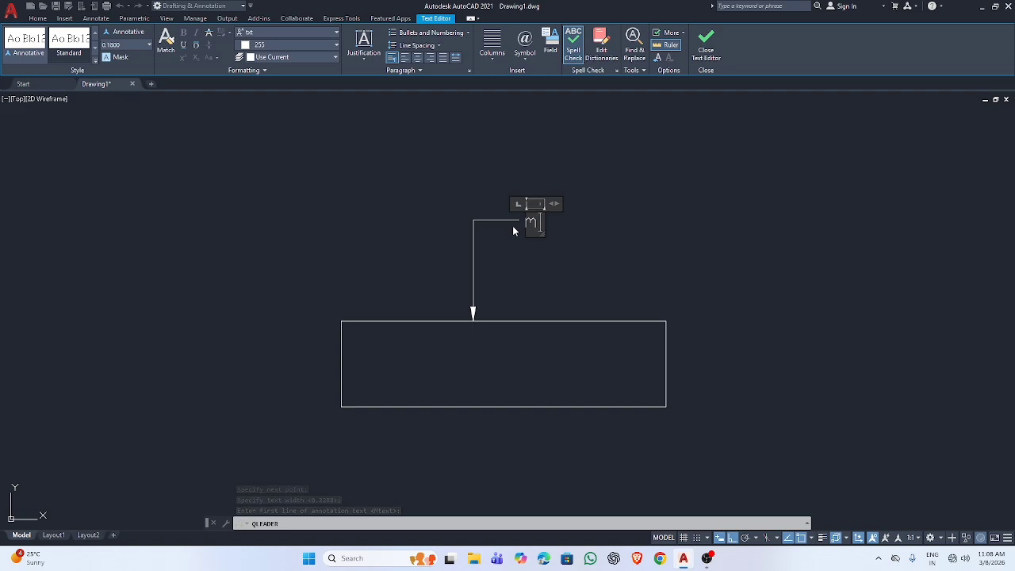
pyautogui.write('e')
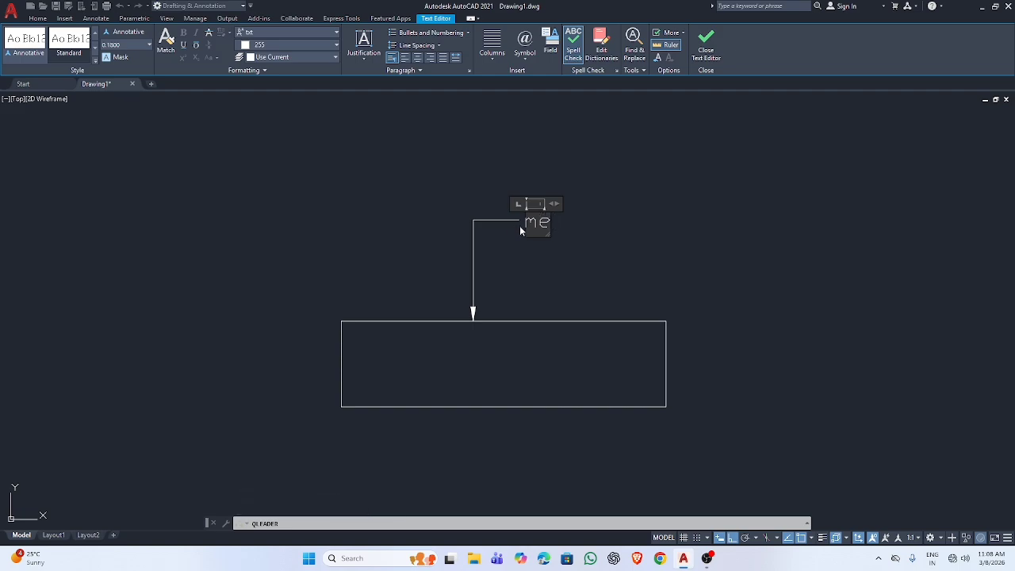
pyautogui.click(525, 245)
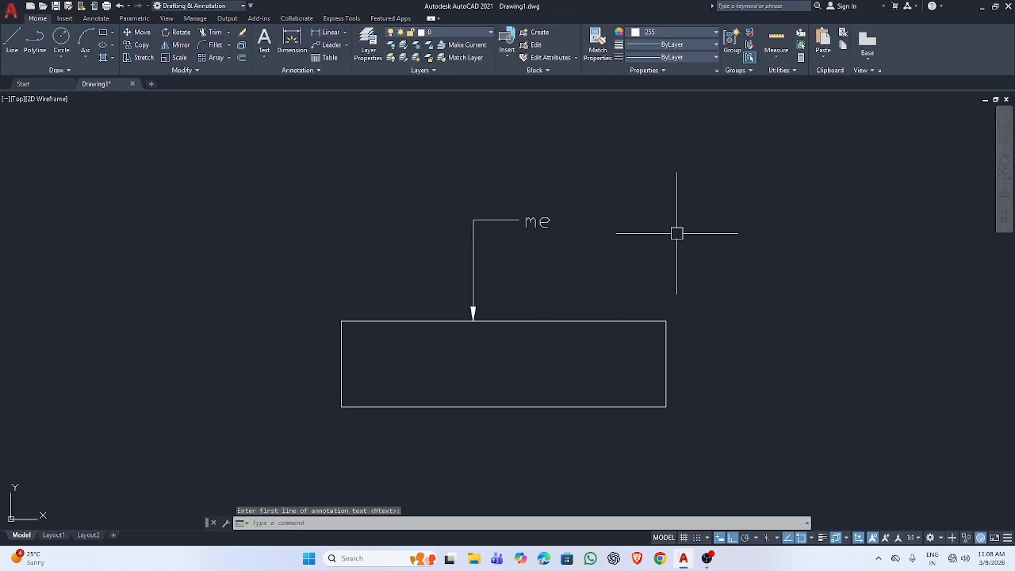
# Erase the leader above the rectangle together with its annotation text.
pyautogui.click(601, 179)
pyautogui.click(420, 253)
pyautogui.press('Delete')
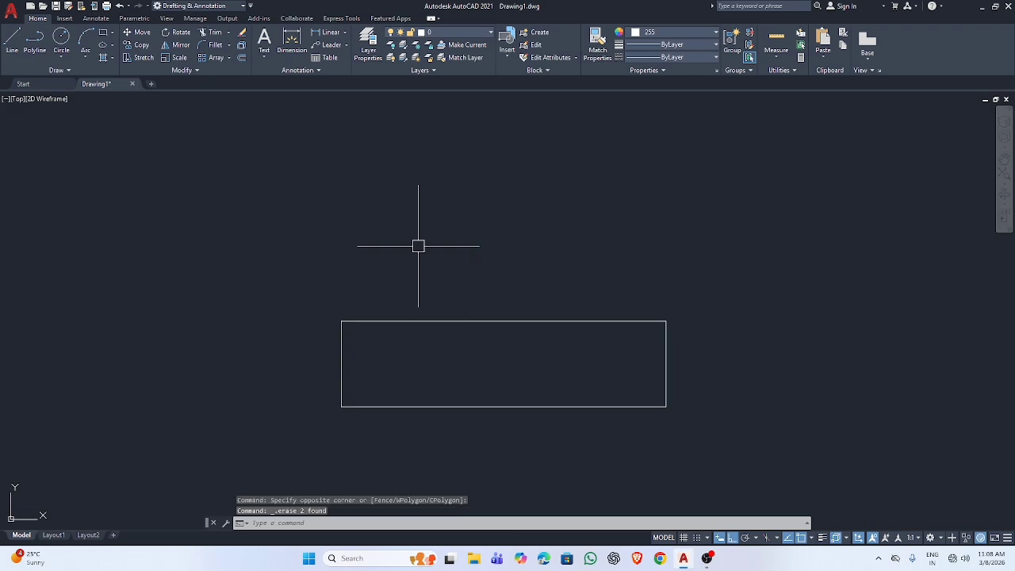
# Add a quick leader from the rectangle's upper edge with a long horizontal landing and the annotation text "make".
pyautogui.write('cl')
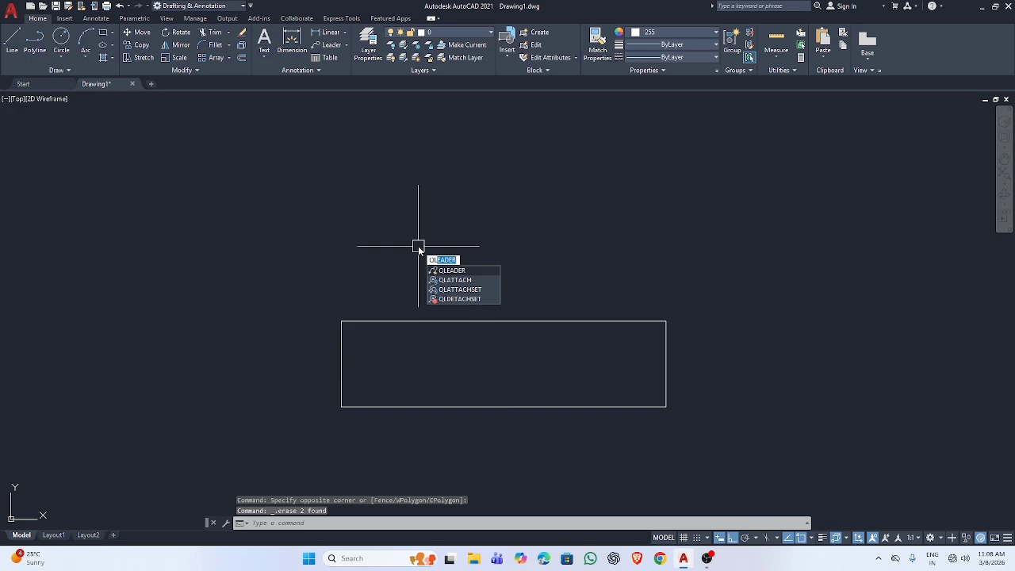
pyautogui.press('Return')
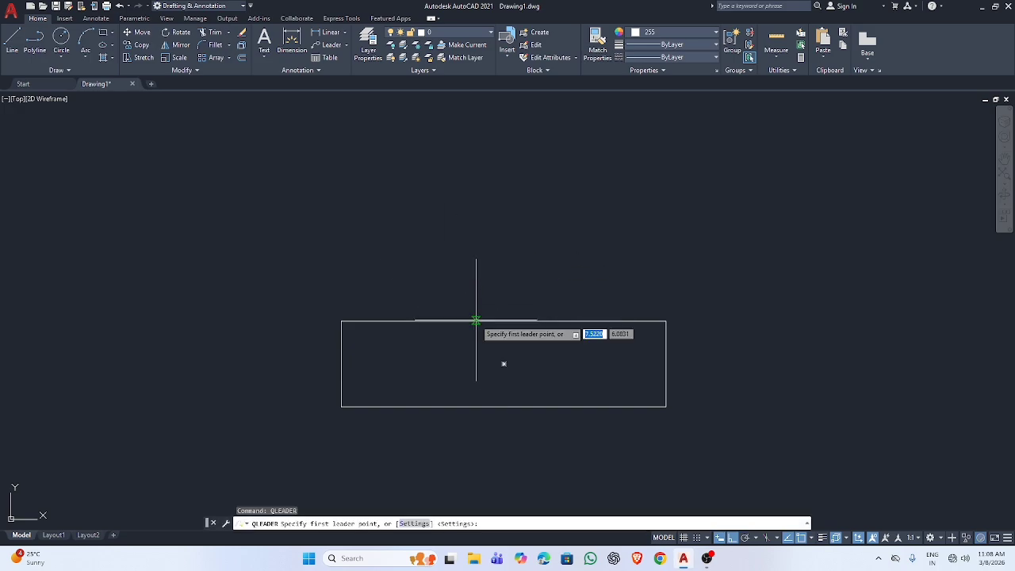
pyautogui.click(476, 319)
pyautogui.click(515, 226)
pyautogui.click(671, 231)
pyautogui.press('Return')
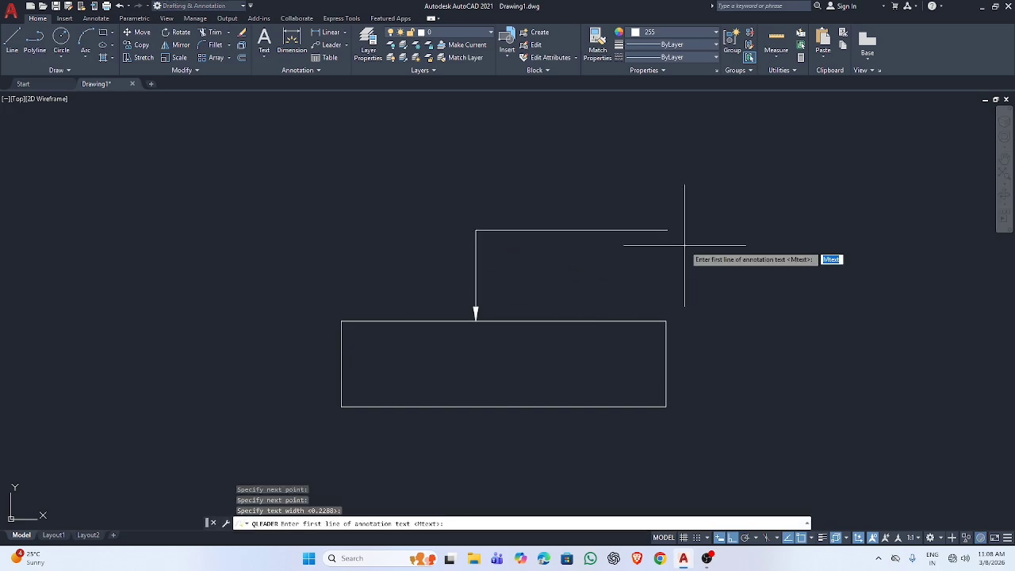
pyautogui.press('Return')
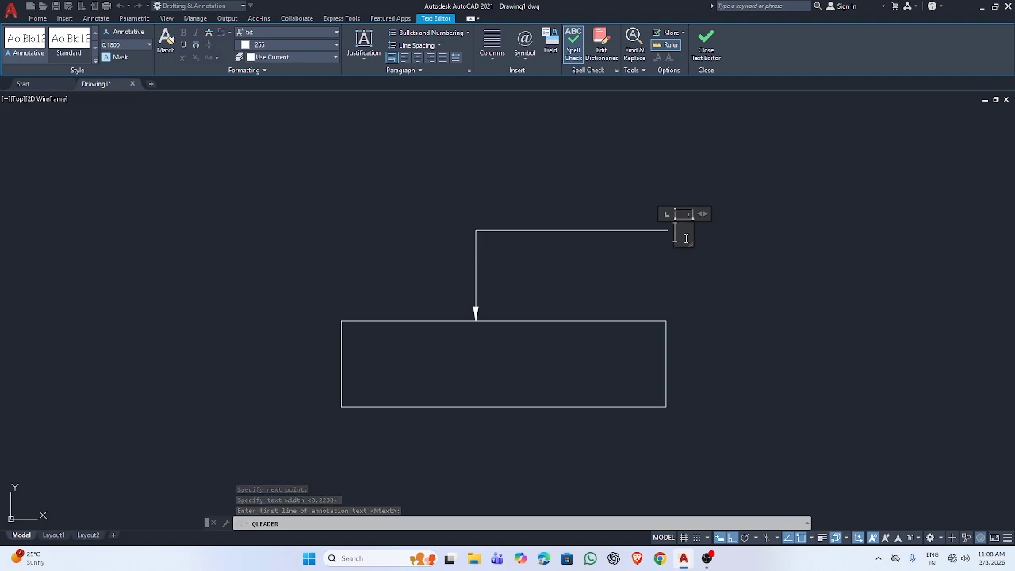
pyautogui.write('ma')
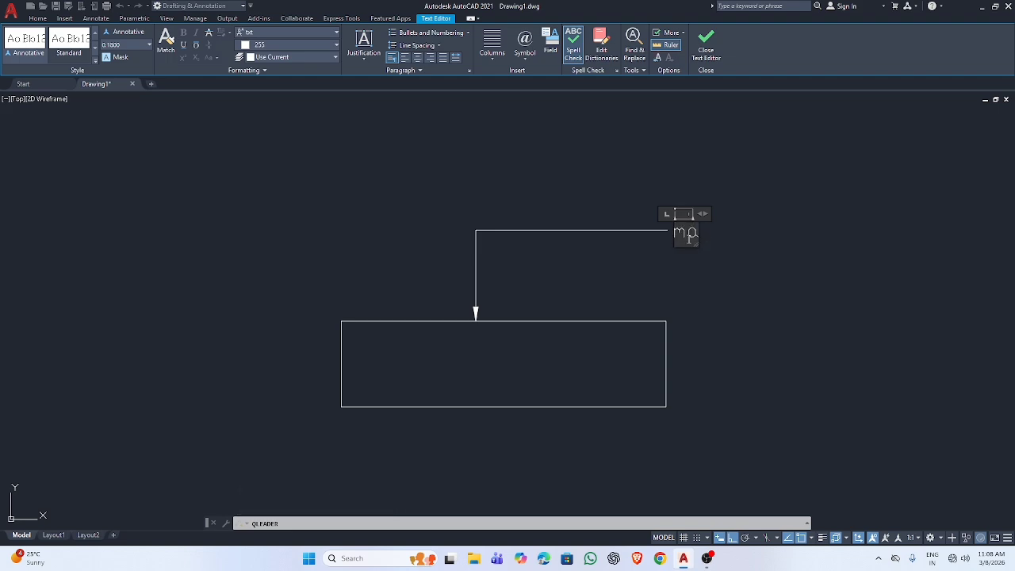
pyautogui.write('ke')
pyautogui.click(676, 273)
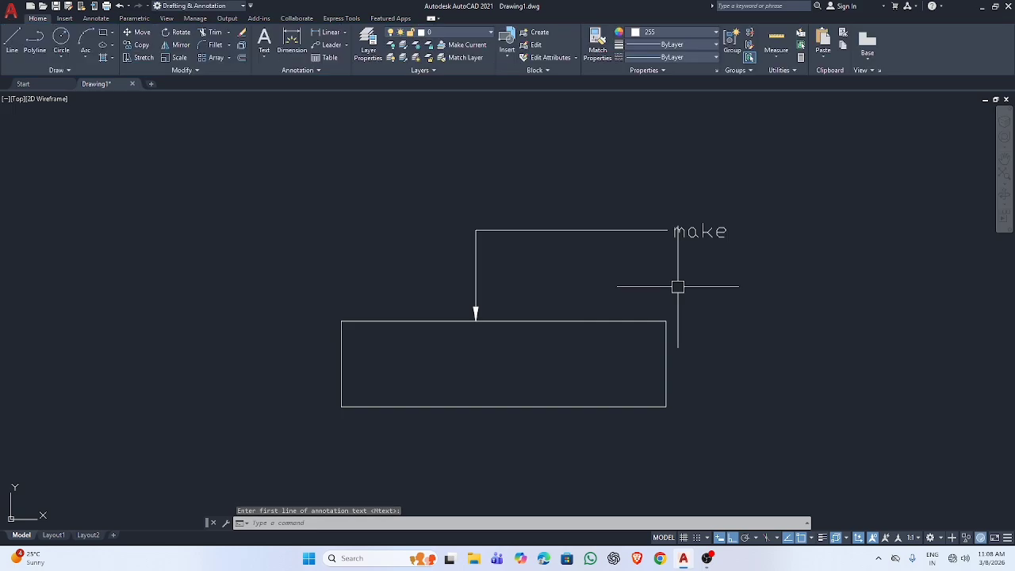
# Erase the "make" leader and its text, leaving only the rectangle.
pyautogui.scroll(-3, 675, 286)
pyautogui.click(714, 232)
pyautogui.click(517, 277)
pyautogui.press('Delete')
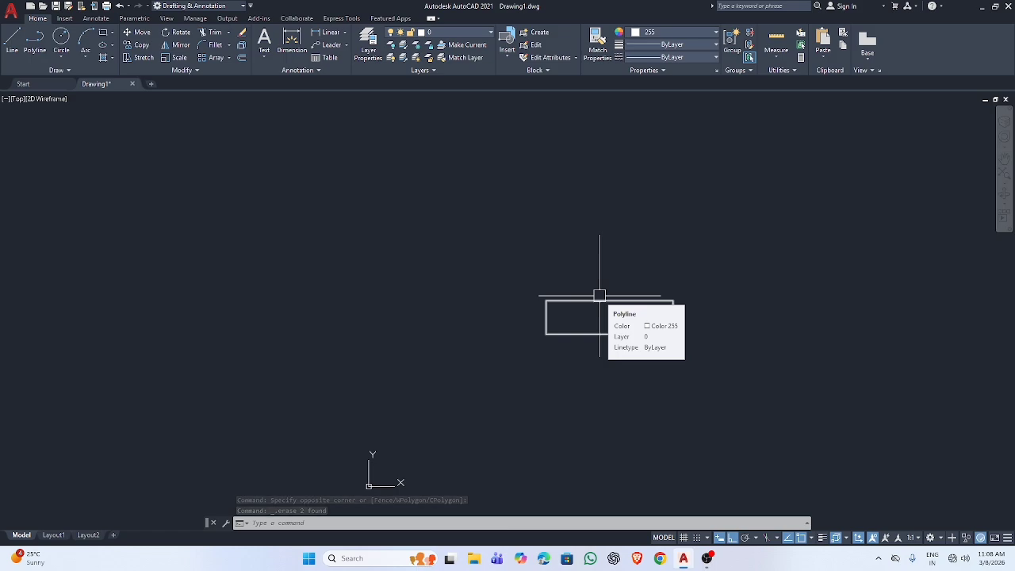
# Start a block definition named "rec" with its base point at the rectangle's upper-left corner.
pyautogui.moveTo(600, 296); pyautogui.dragTo(465, 288, button='middle')
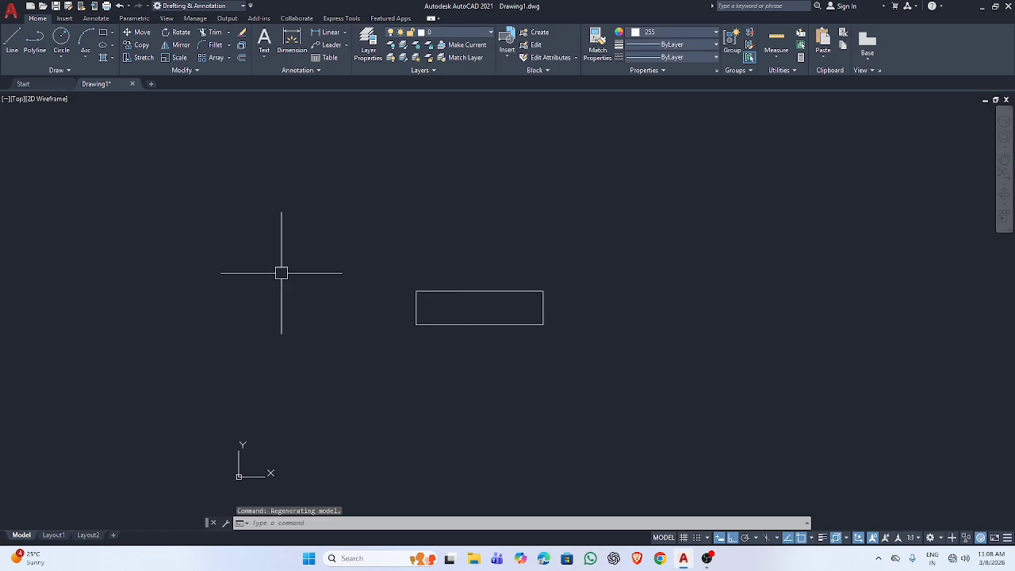
pyautogui.write('b')
pyautogui.press('Return')
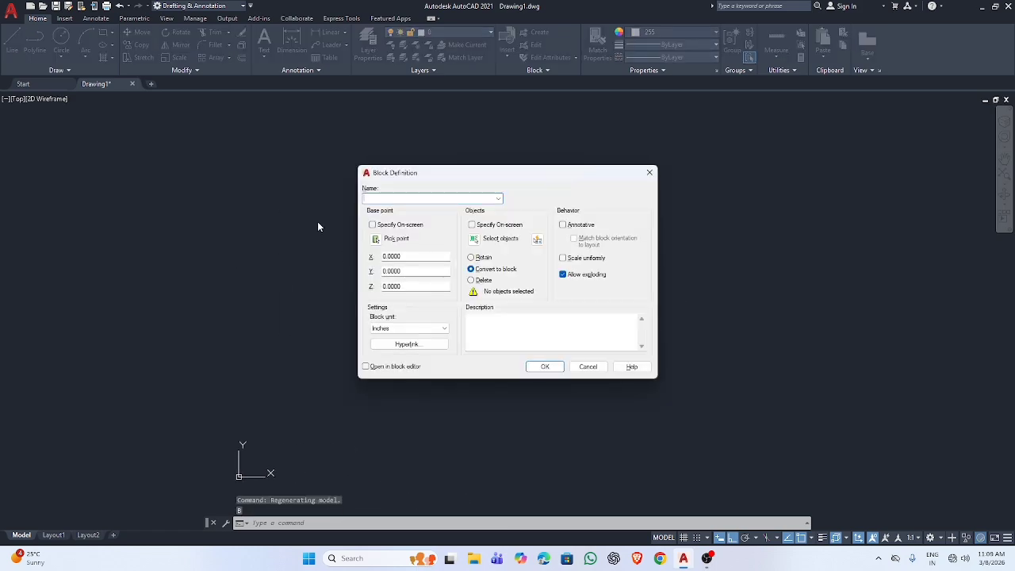
pyautogui.click(377, 238)
pyautogui.click(418, 292)
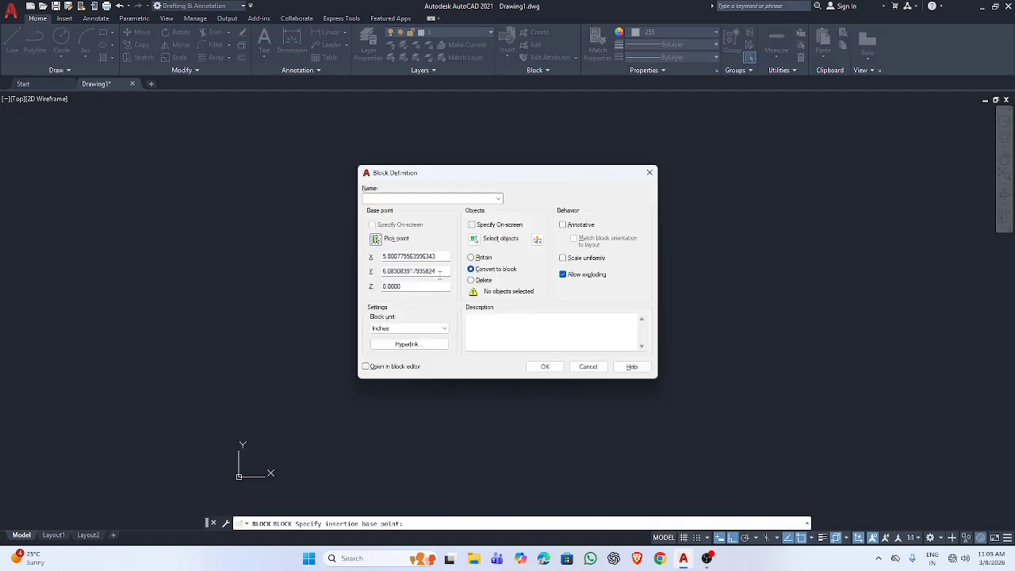
pyautogui.click(431, 199)
pyautogui.write('rect')
pyautogui.press('BackSpace')
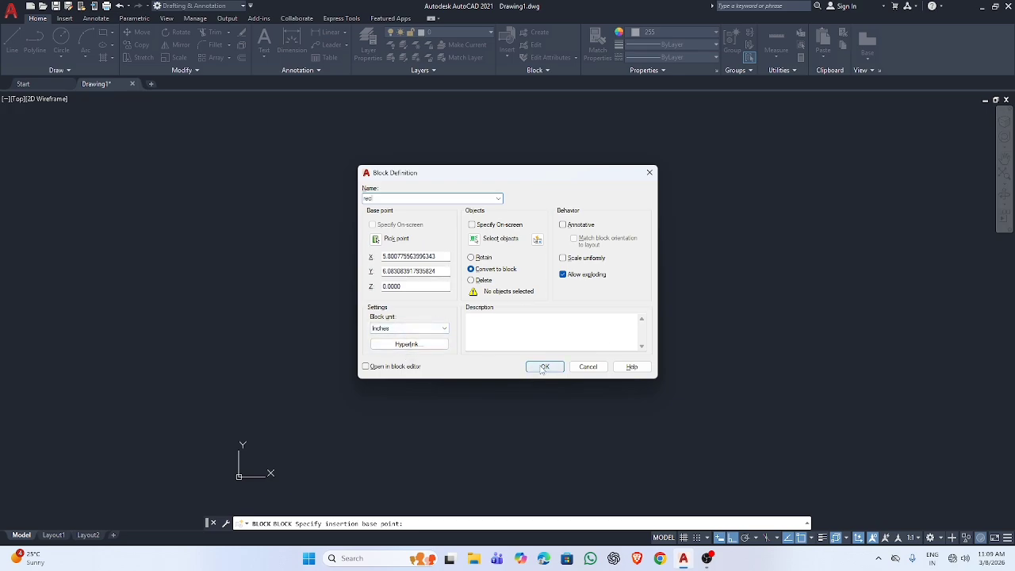
# Include the rectangle as the block's object, pick its upper-left corner as base point again, and create the block.
pyautogui.click(543, 367)
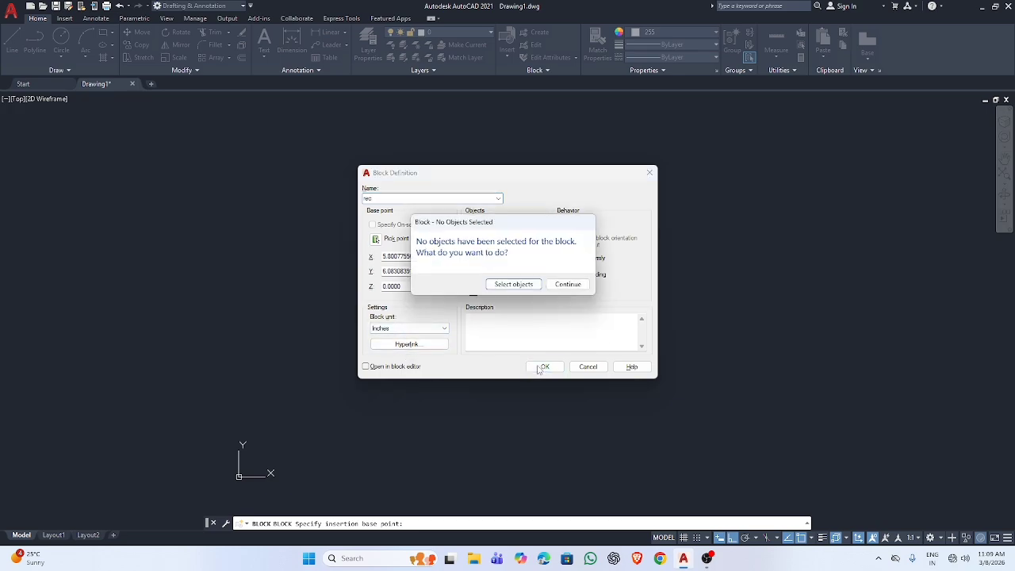
pyautogui.click(513, 285)
pyautogui.click(434, 292)
pyautogui.press('Return')
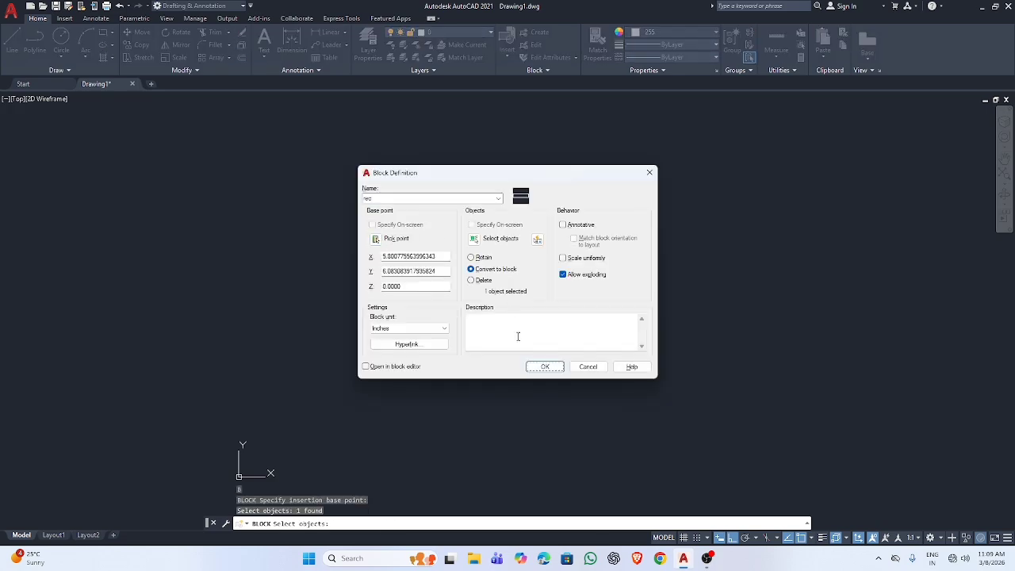
pyautogui.click(376, 238)
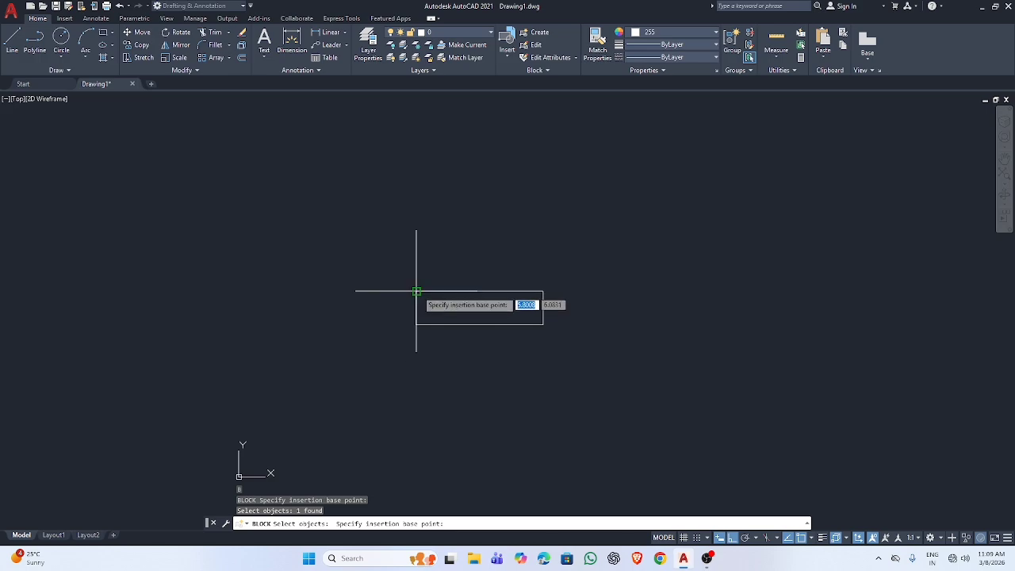
pyautogui.click(421, 292)
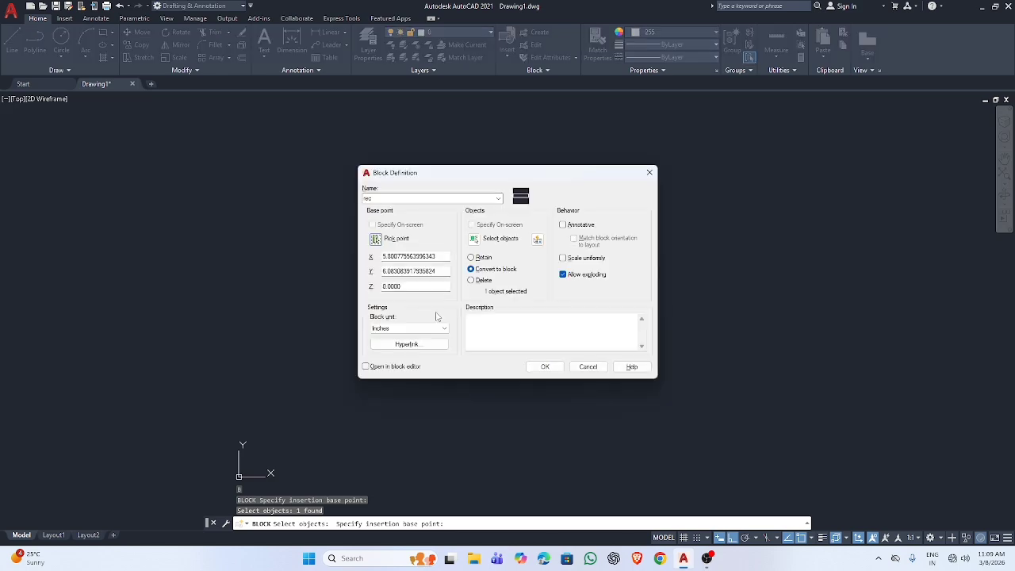
pyautogui.click(546, 367)
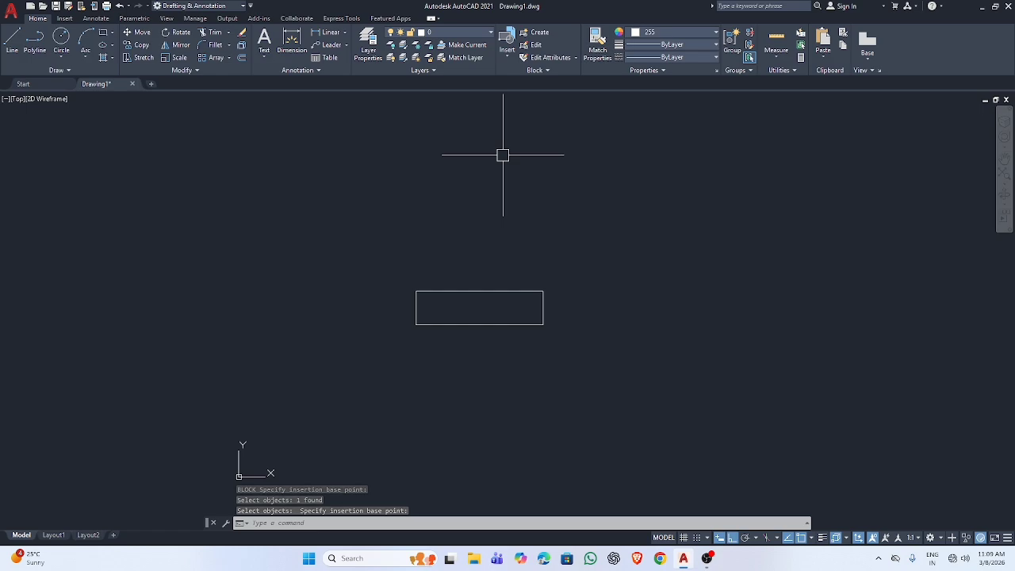
# Insert two copies of the "rec" block, one above and one below the original rectangle, both offset to its right.
pyautogui.write('i')
pyautogui.press('Return')
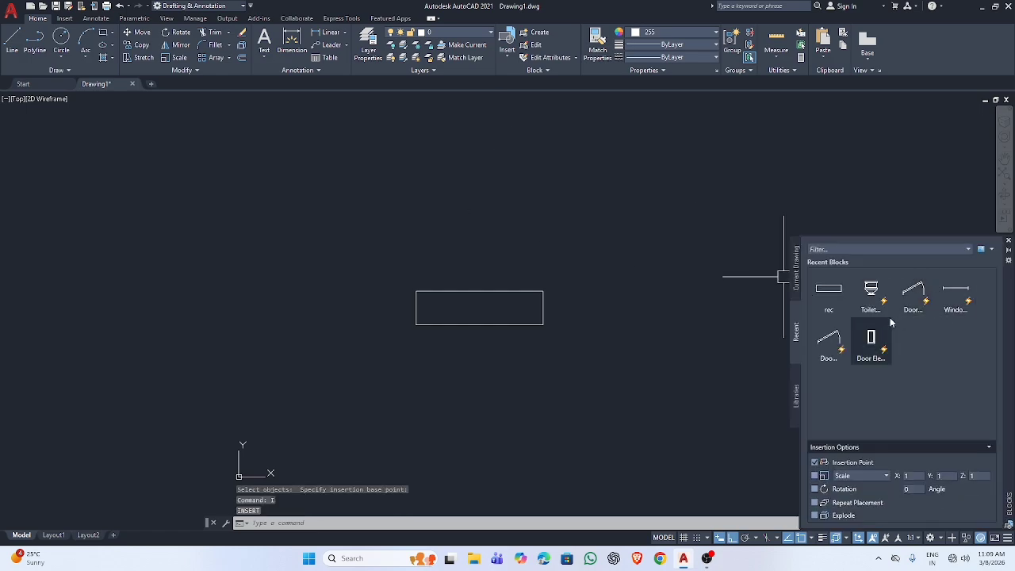
pyautogui.click(841, 307)
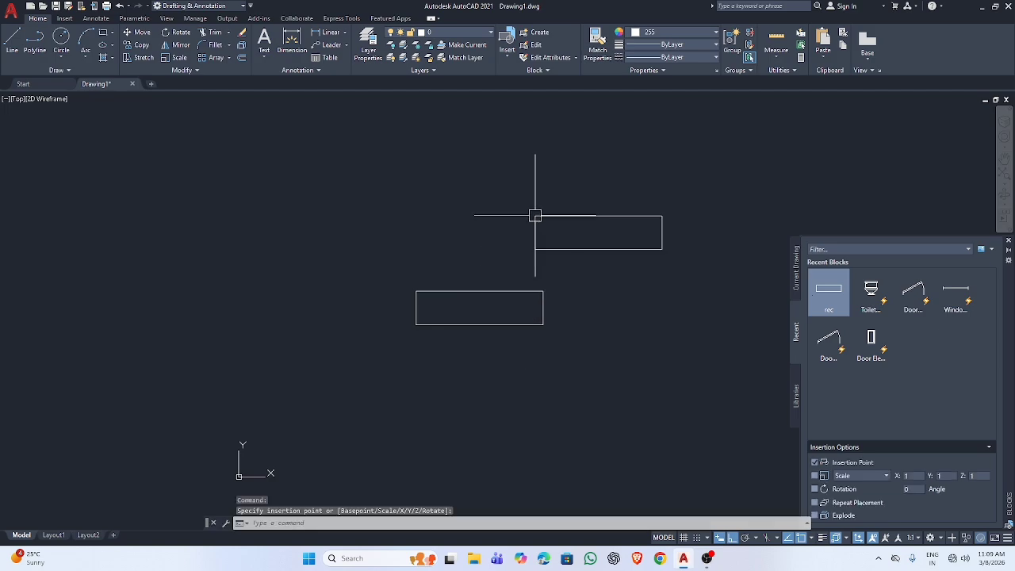
pyautogui.click(535, 215)
pyautogui.click(829, 292)
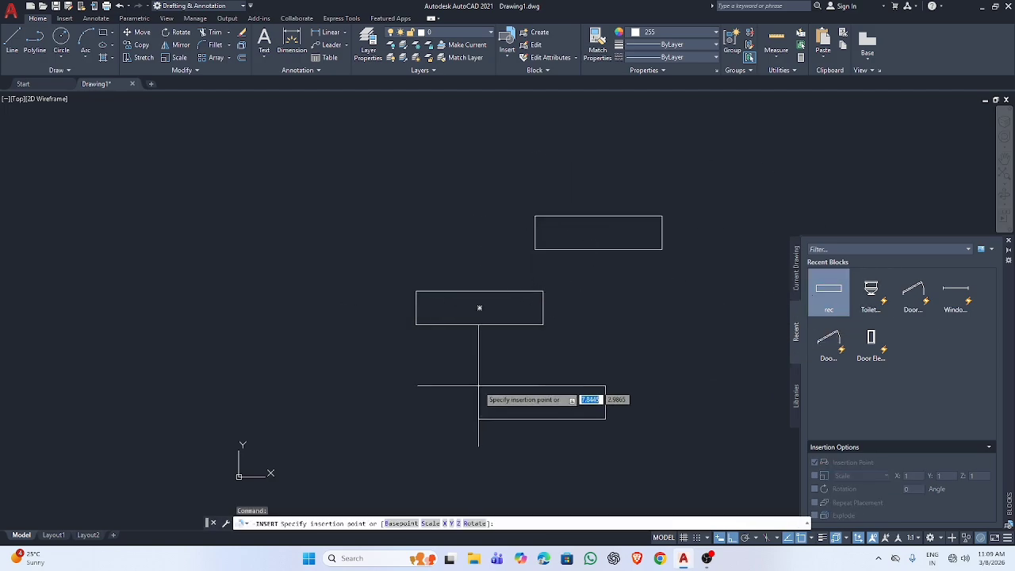
pyautogui.click(488, 376)
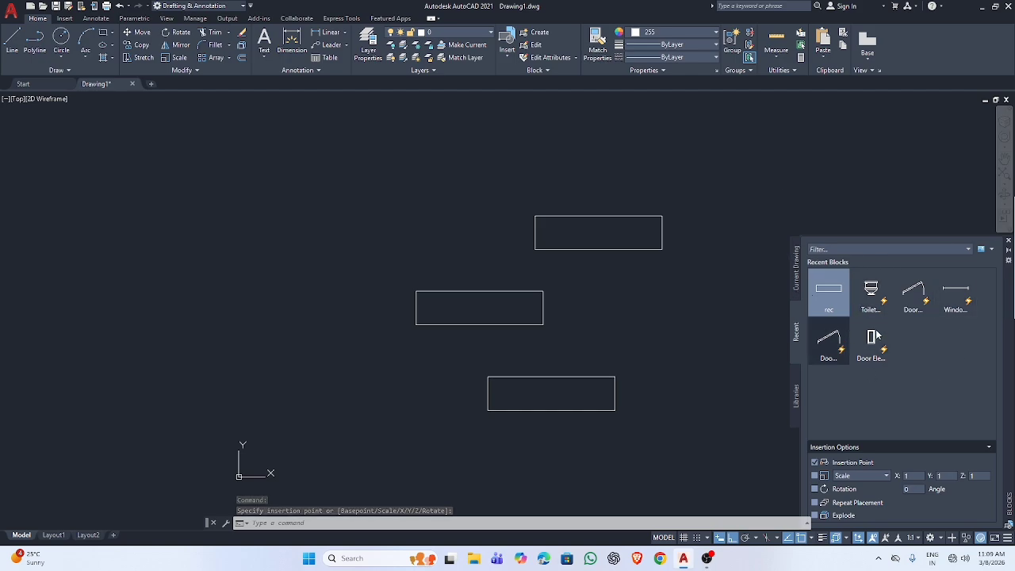
pyautogui.click(1010, 239)
# Erase all three rectangle blocks from the drawing.
pyautogui.click(280, 127)
pyautogui.click(811, 426)
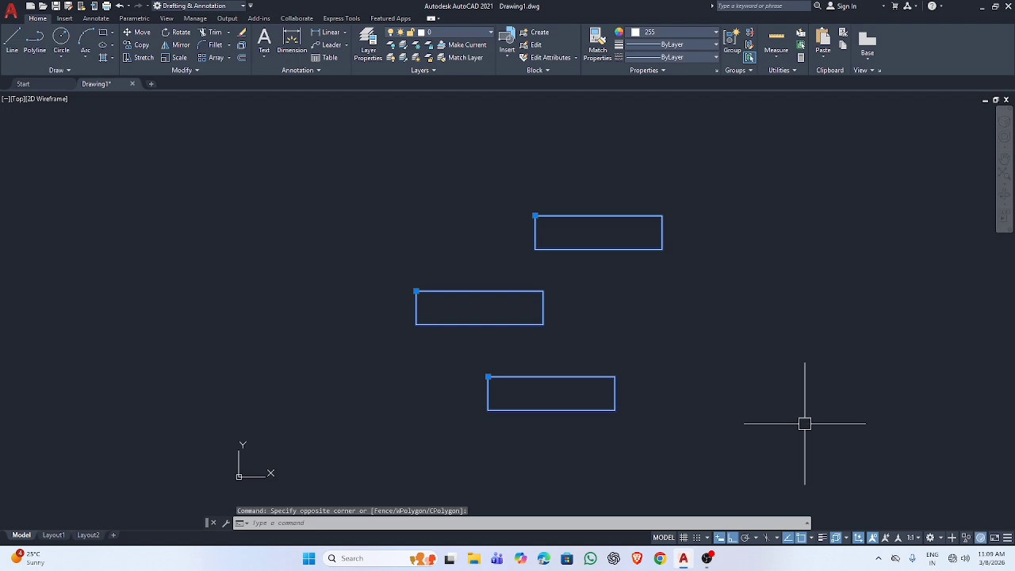
pyautogui.press('Delete')
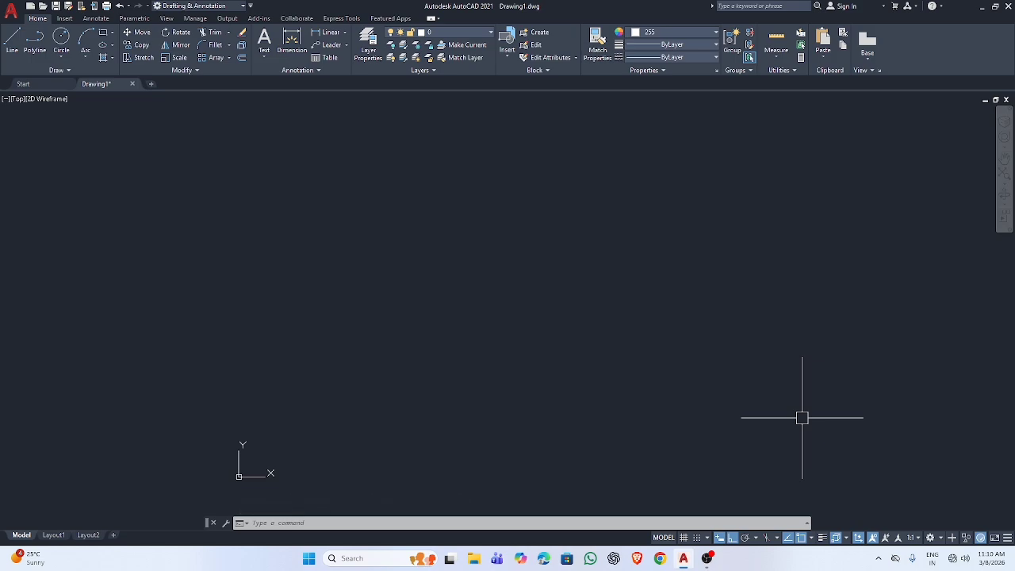
pyautogui.press('Escape')
pyautogui.rightClick(540, 367)
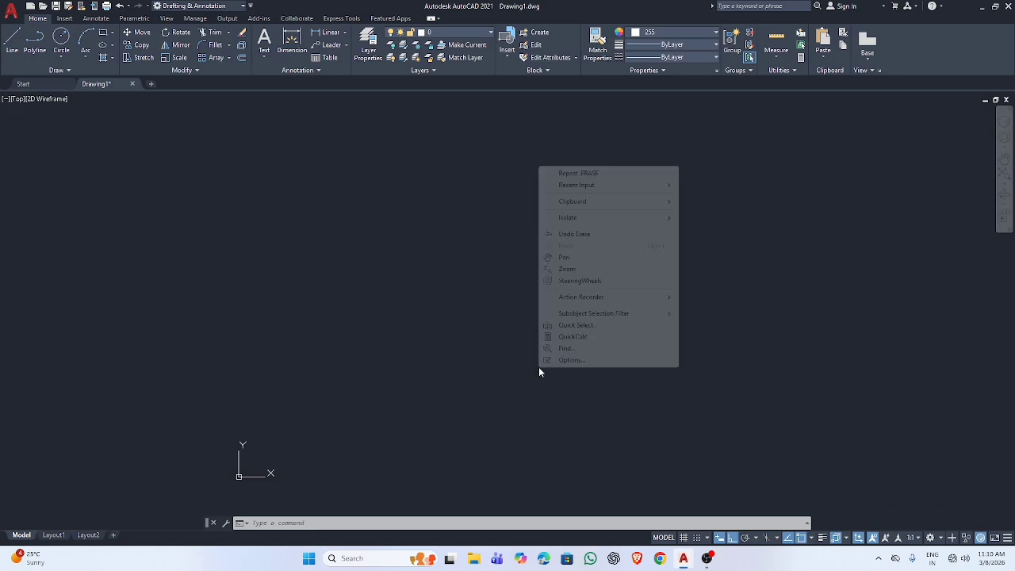
pyautogui.click(597, 361)
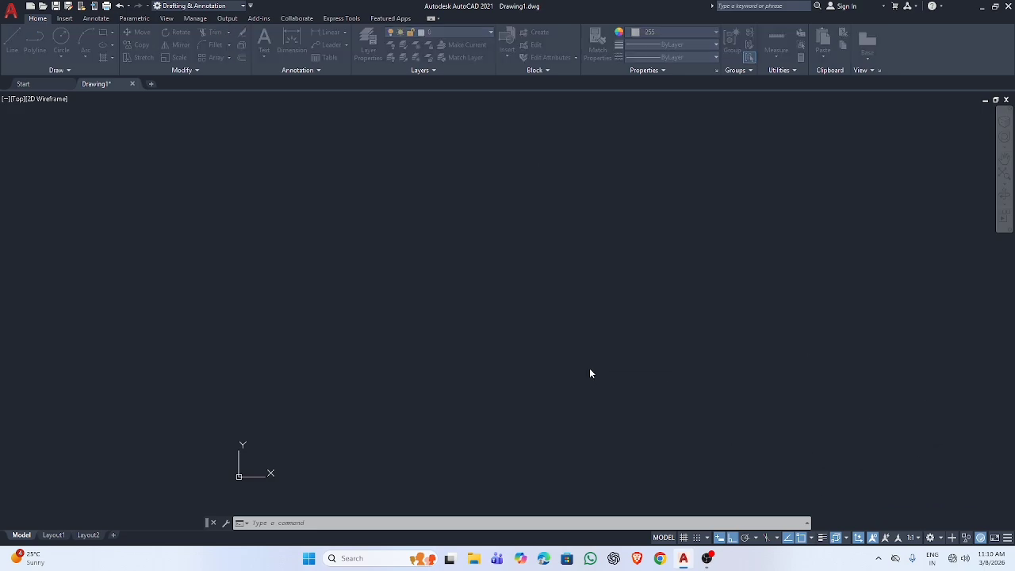
pyautogui.click(685, 126)
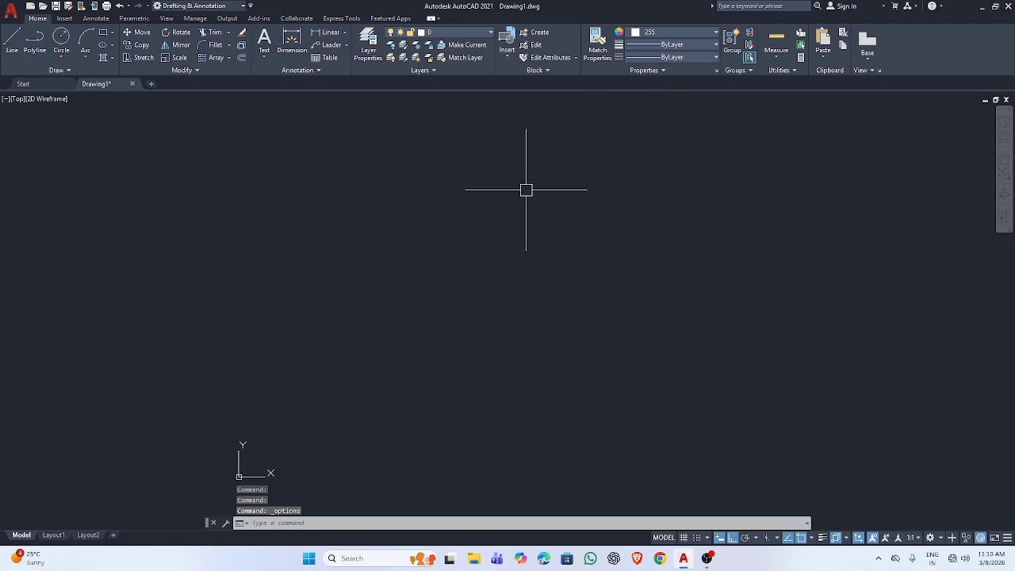
# In the program options, set the file save format to AutoCAD 2004/LT2004 Drawing (*.dwg).
pyautogui.write('OP')
pyautogui.press('Return')
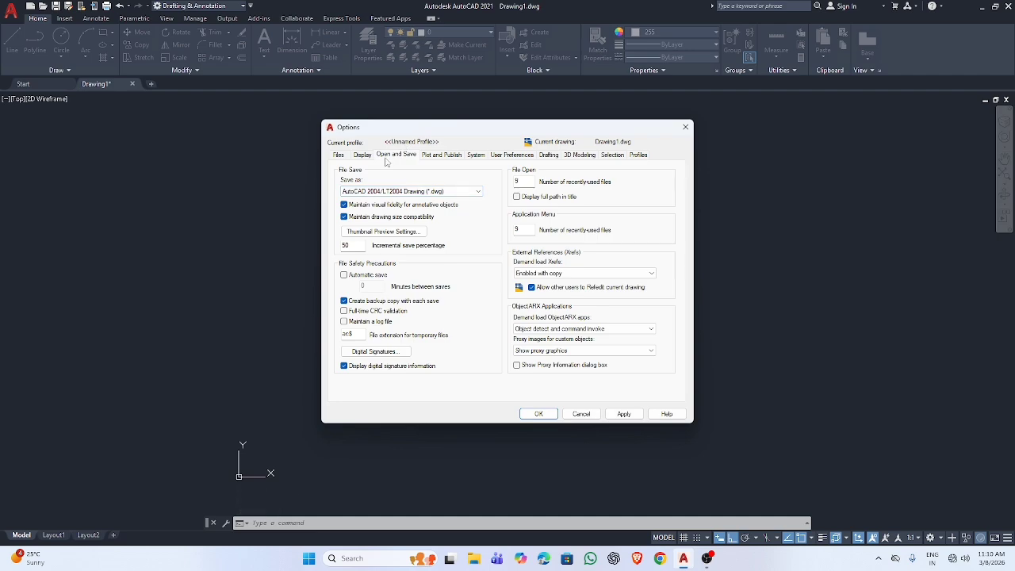
pyautogui.click(444, 191)
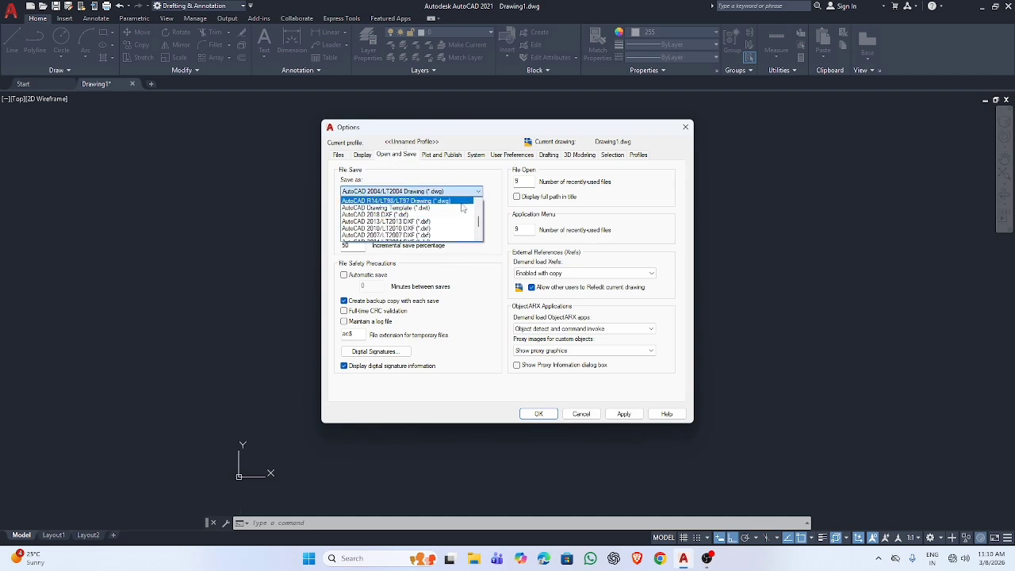
pyautogui.scroll(-1, 468, 222)
pyautogui.scroll(-3, 468, 222)
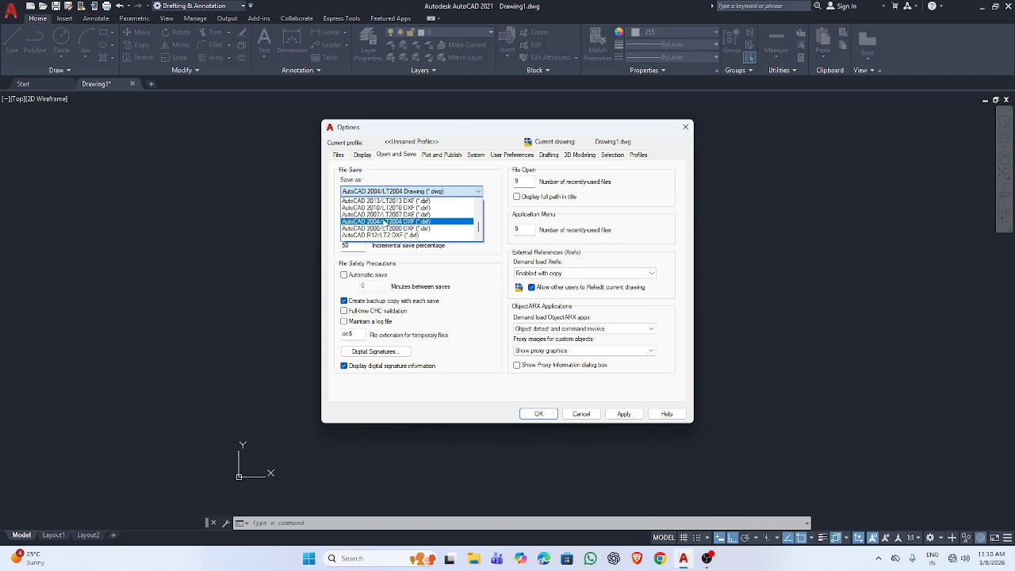
pyautogui.scroll(3, 383, 222)
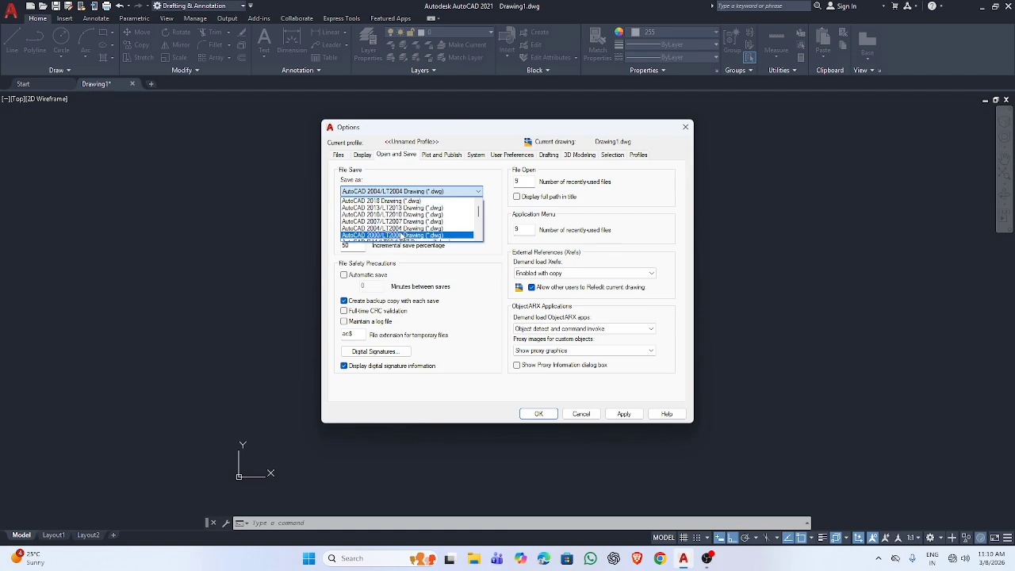
pyautogui.click(404, 229)
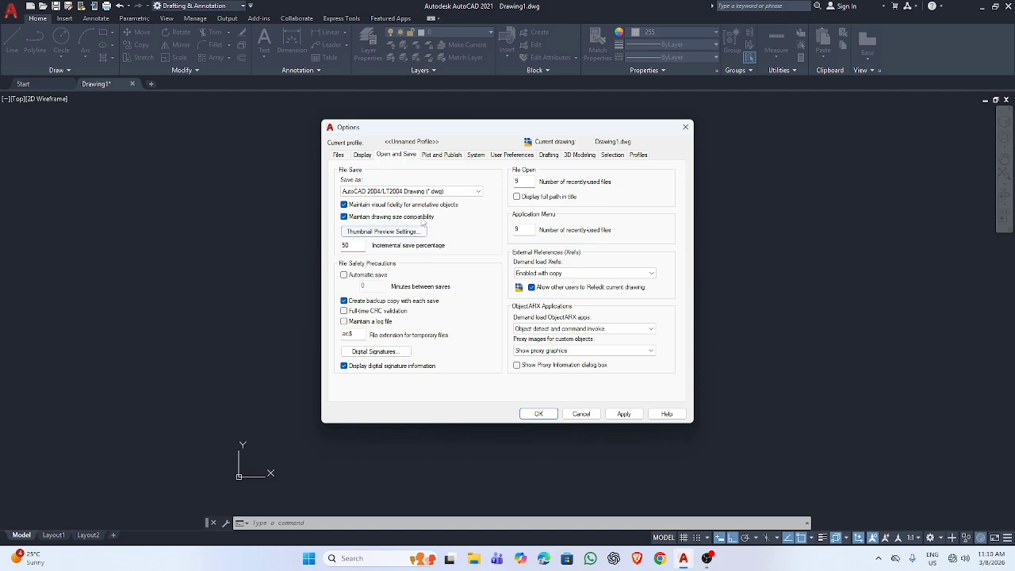
# Turn automatic save on and back off, and view the file search paths and locations in the options.
pyautogui.click(345, 275)
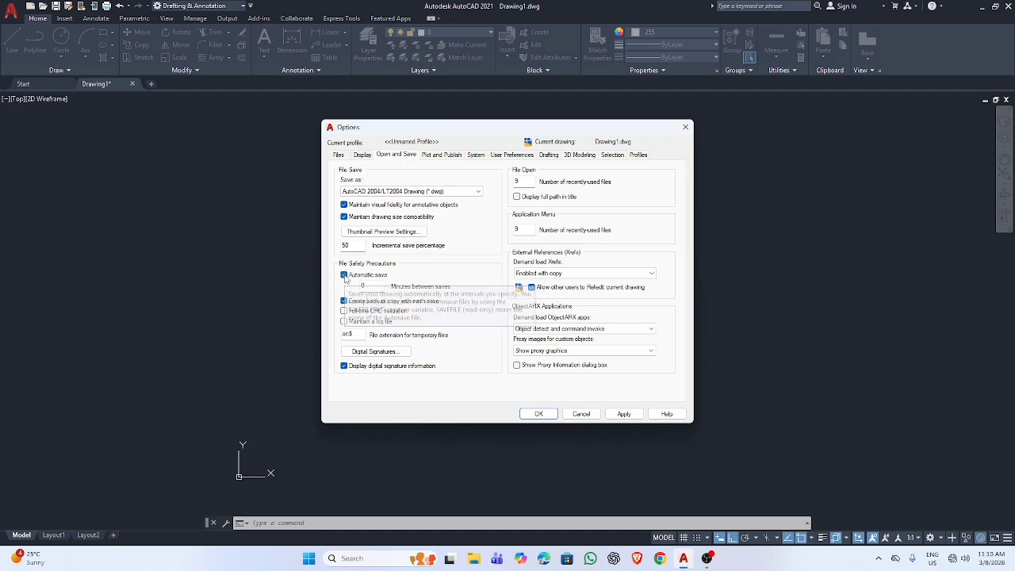
pyautogui.click(345, 275)
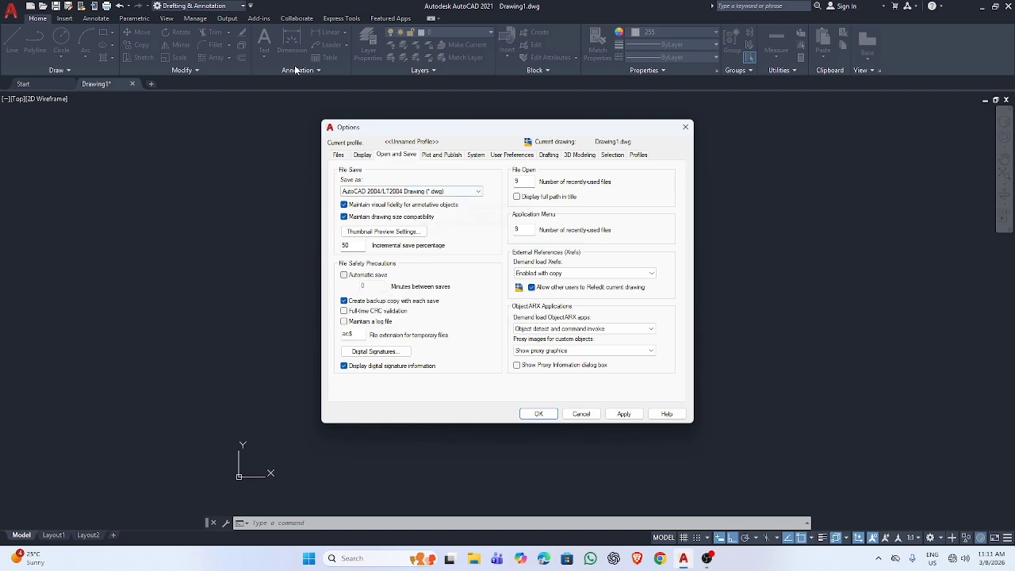
pyautogui.click(337, 155)
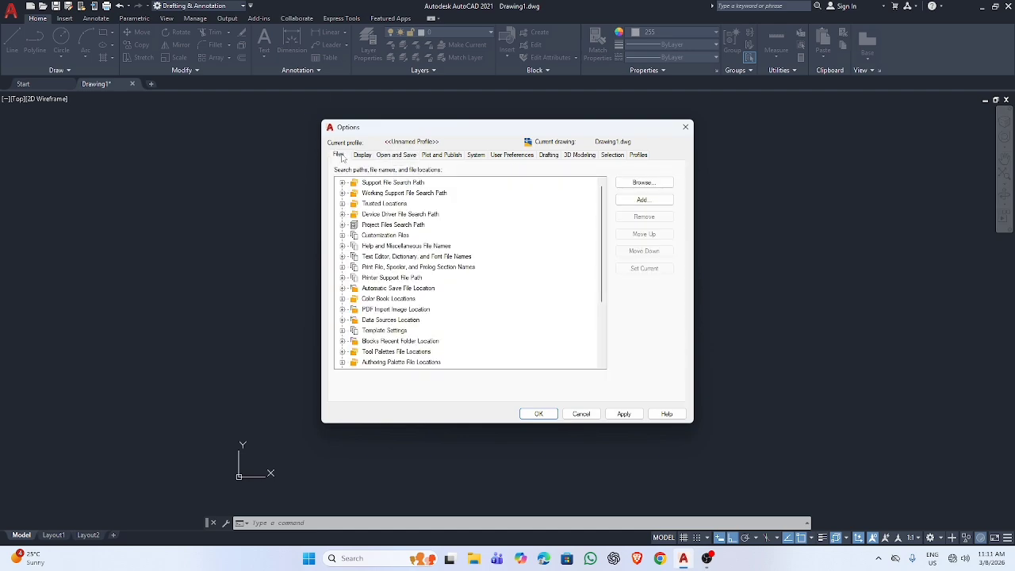
# Set the crosshair size to 41, enlarge the pickbox to nearly its maximum size, and accept the options.
pyautogui.click(362, 156)
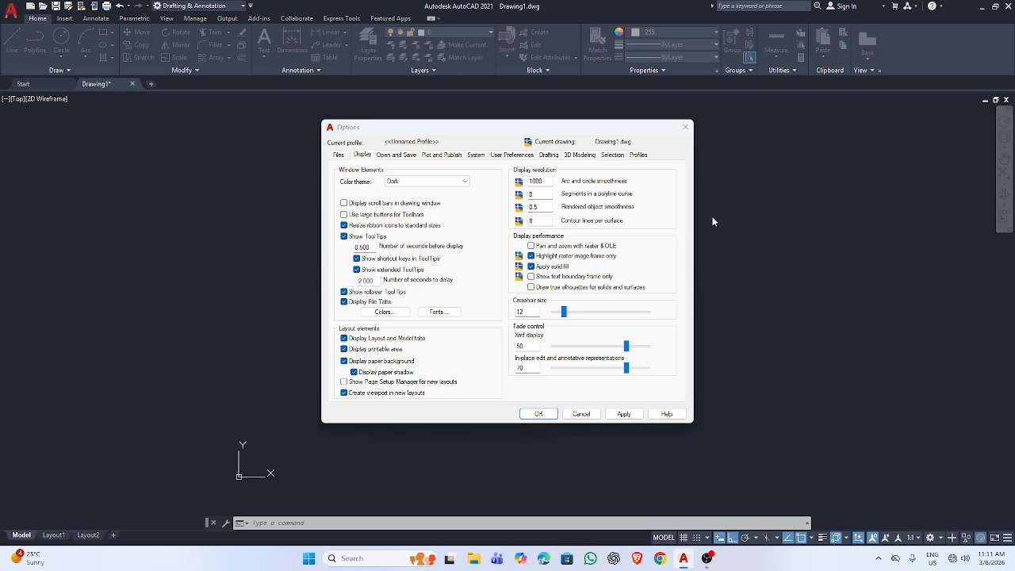
pyautogui.moveTo(564, 311); pyautogui.dragTo(591, 312)
pyautogui.click(613, 154)
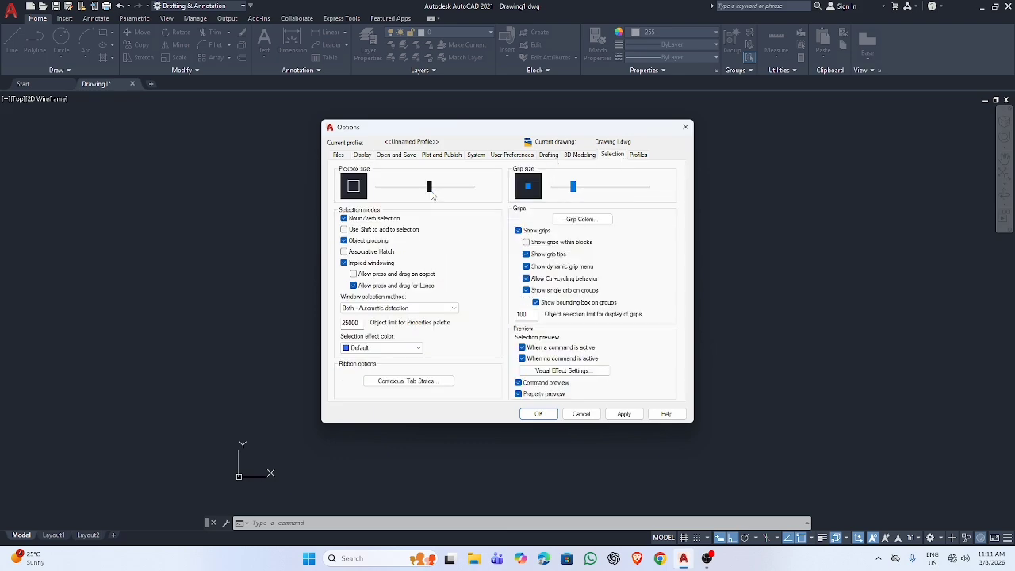
pyautogui.moveTo(430, 189); pyautogui.dragTo(467, 196)
pyautogui.click(545, 417)
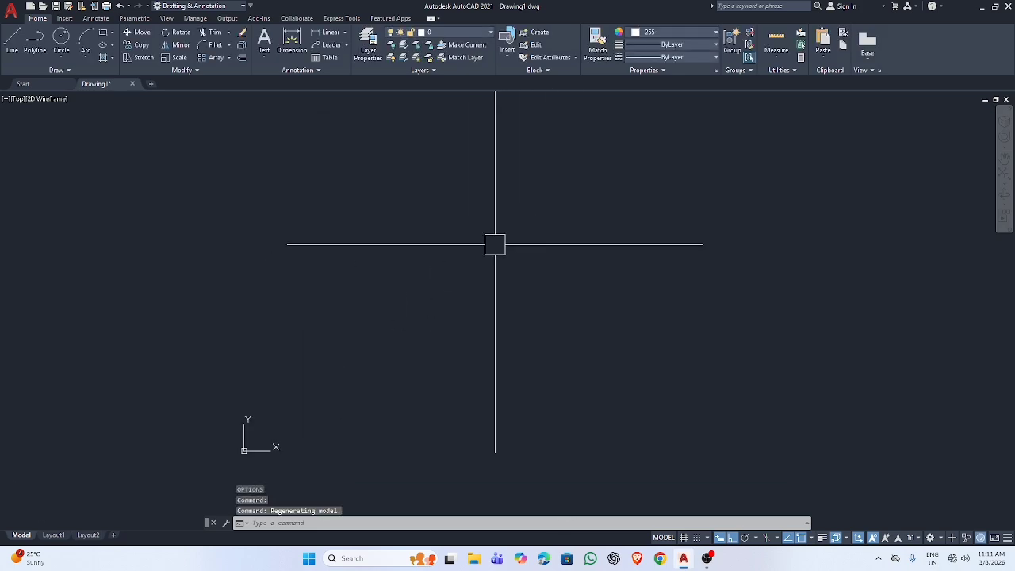
# Reopen the options, reduce the pickbox to slightly above mid-range and the crosshair size to about 22, and accept.
pyautogui.rightClick(495, 245)
pyautogui.click(476, 237)
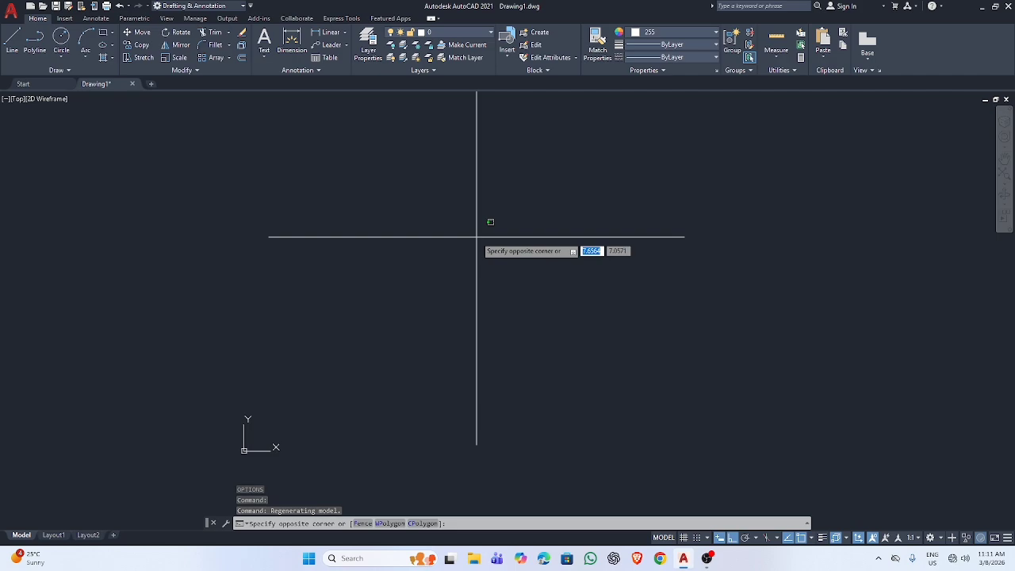
pyautogui.write('op')
pyautogui.press('Return')
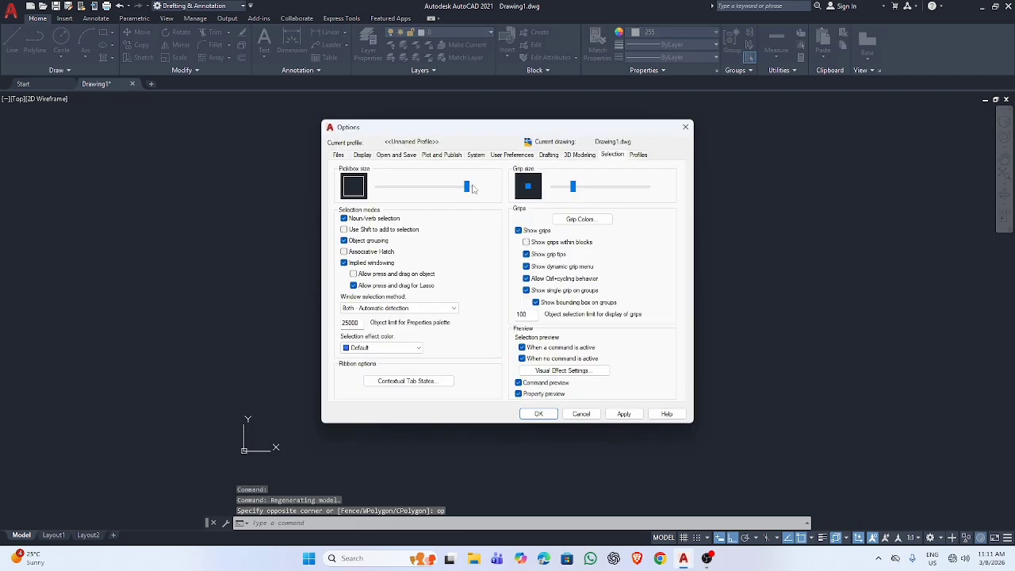
pyautogui.moveTo(467, 187); pyautogui.dragTo(435, 187)
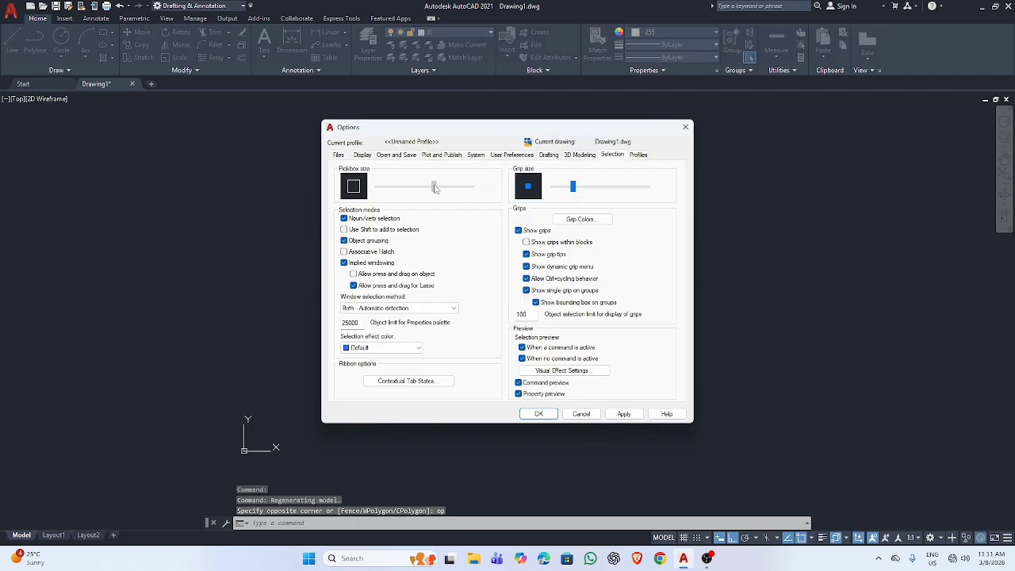
pyautogui.click(361, 155)
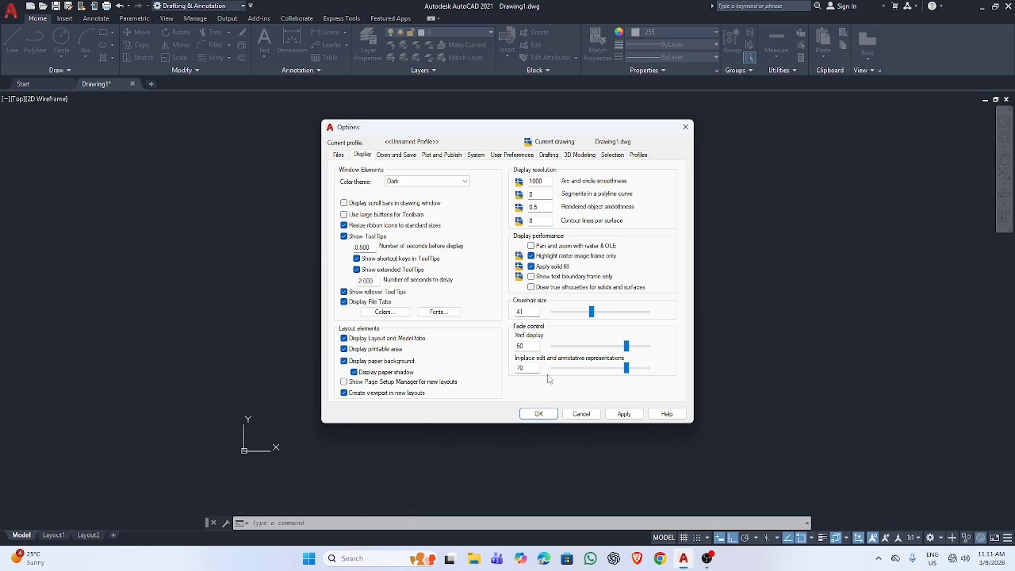
pyautogui.moveTo(592, 313); pyautogui.dragTo(569, 312)
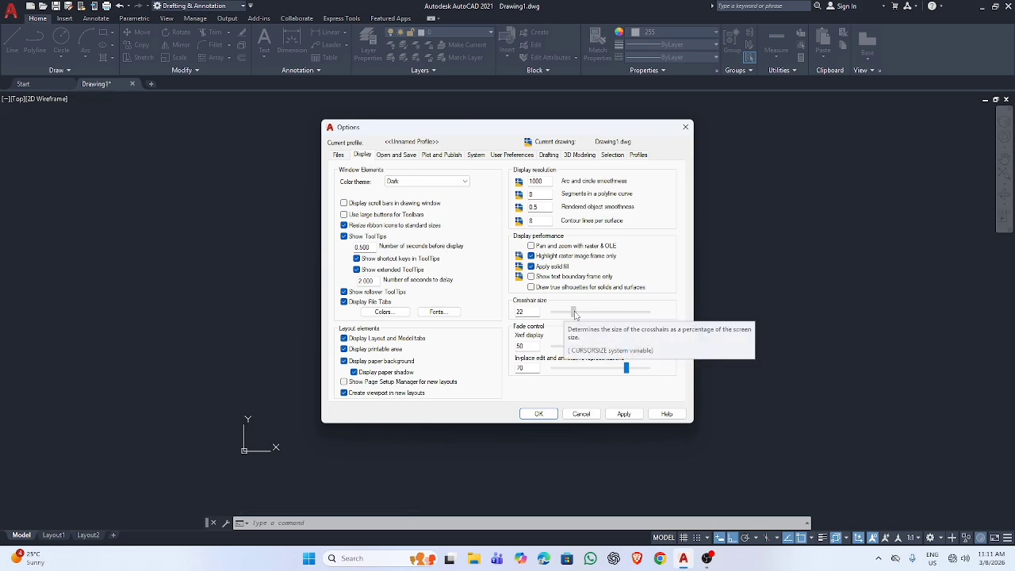
pyautogui.click(550, 417)
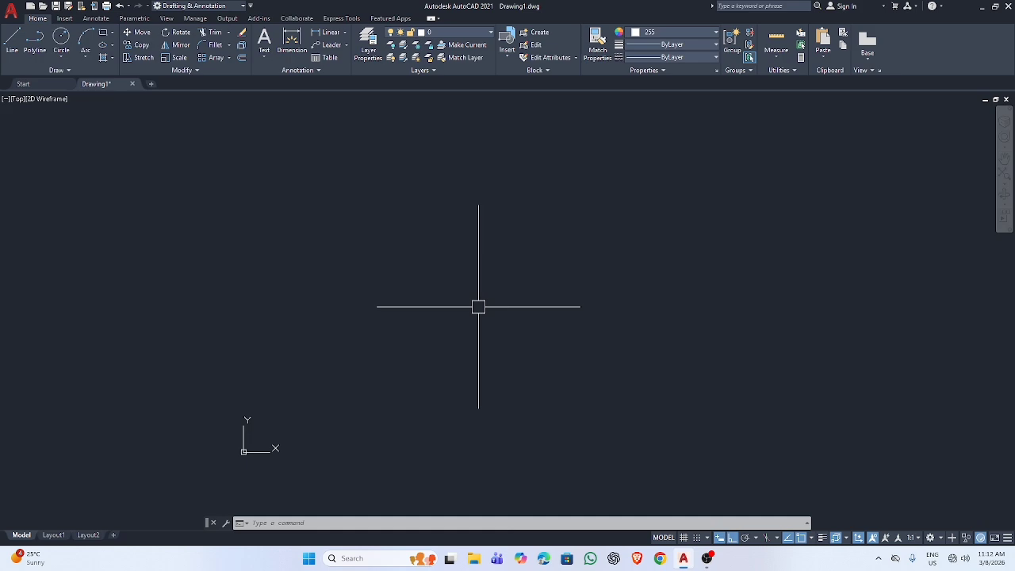
# Draw a rectangle about 5.7 by 2.4 units in the middle of the drawing area.
pyautogui.write('rec')
pyautogui.press('Return')
pyautogui.click(393, 240)
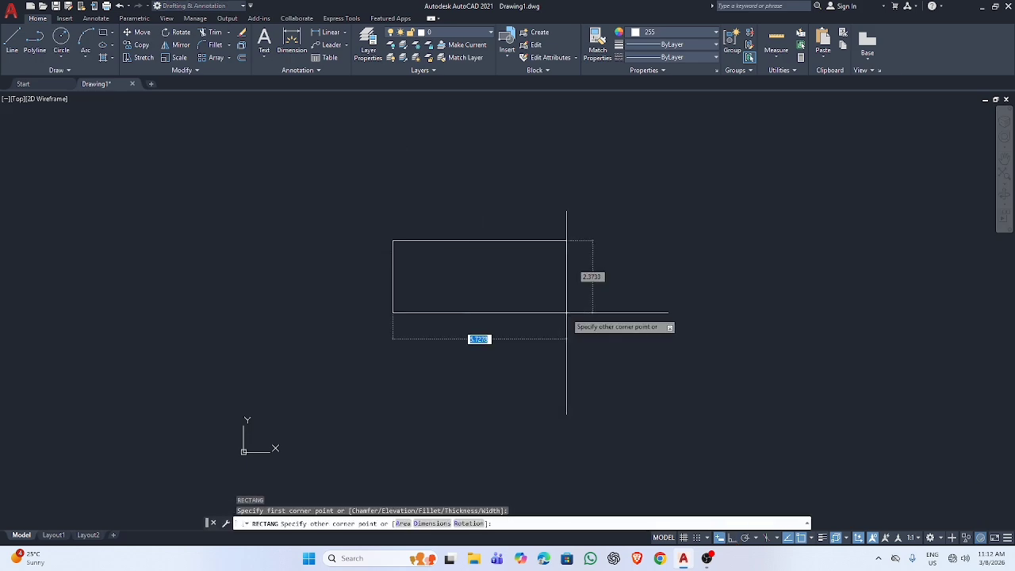
pyautogui.click(567, 313)
# Try hatching the interior of the rectangle, undo the hatch, and leave the Hatch command.
pyautogui.write('h')
pyautogui.press('Return')
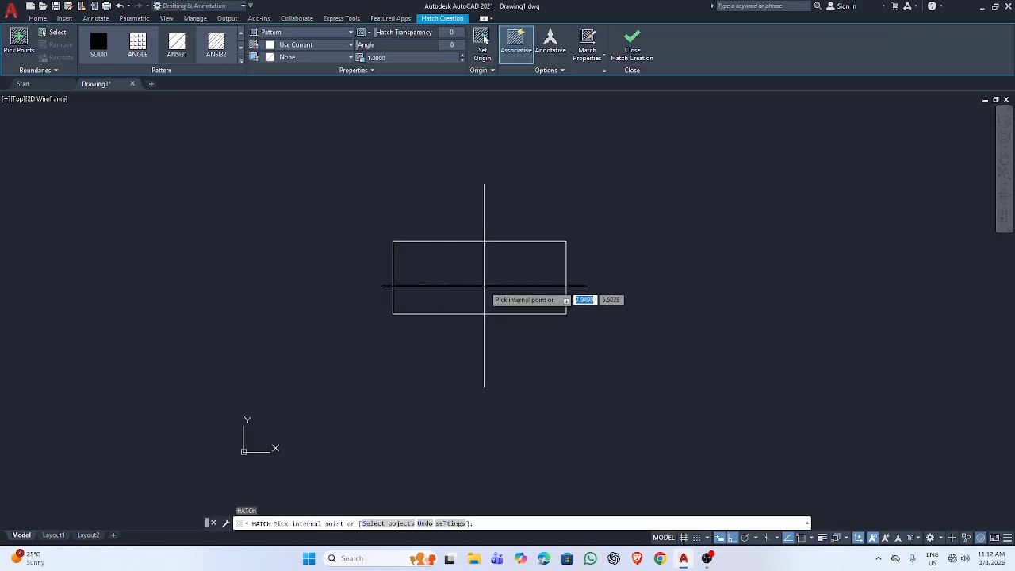
pyautogui.click(482, 290)
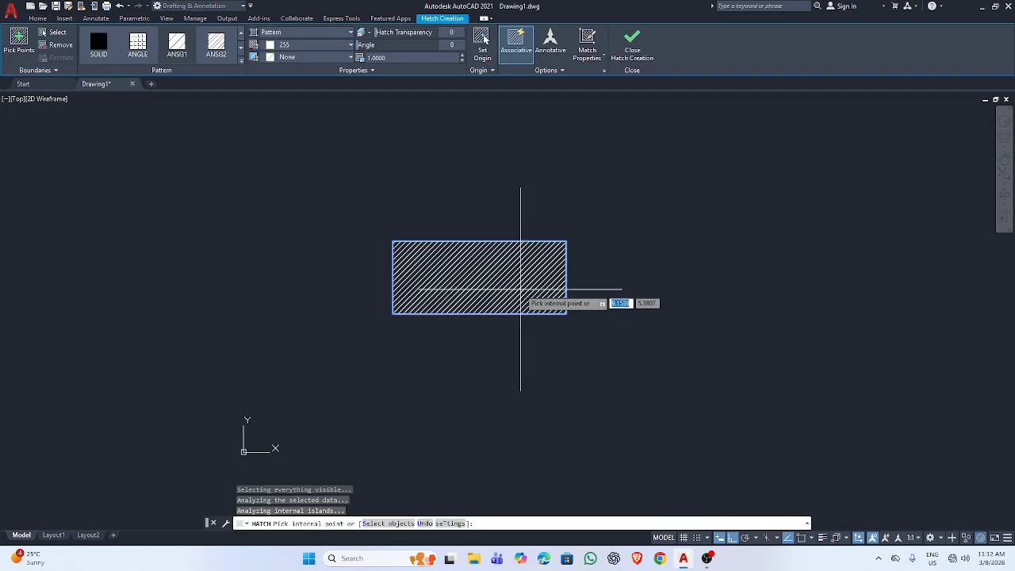
pyautogui.hotkey('ctrl', 'z')
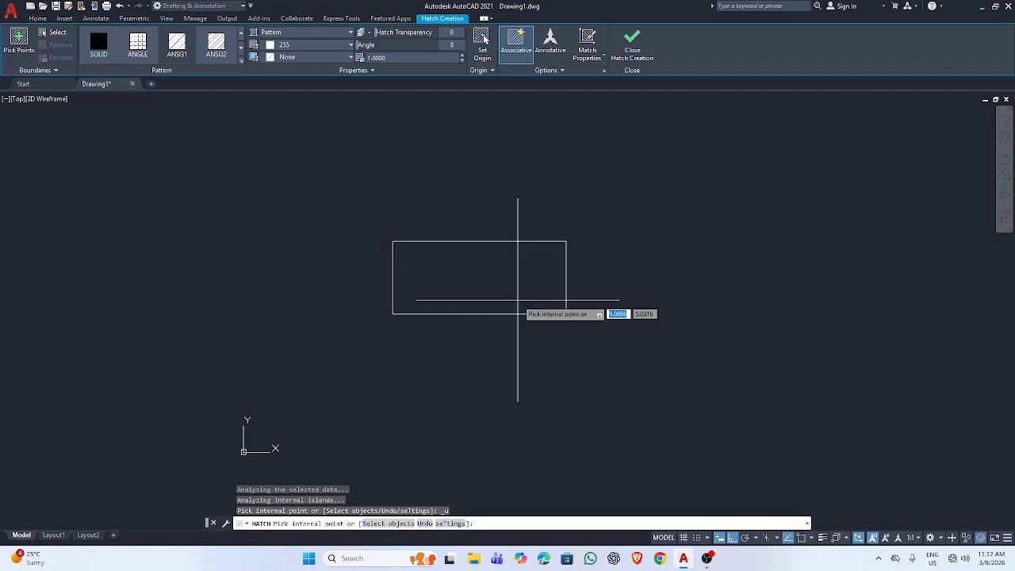
pyautogui.write('bh')
pyautogui.press('Return')
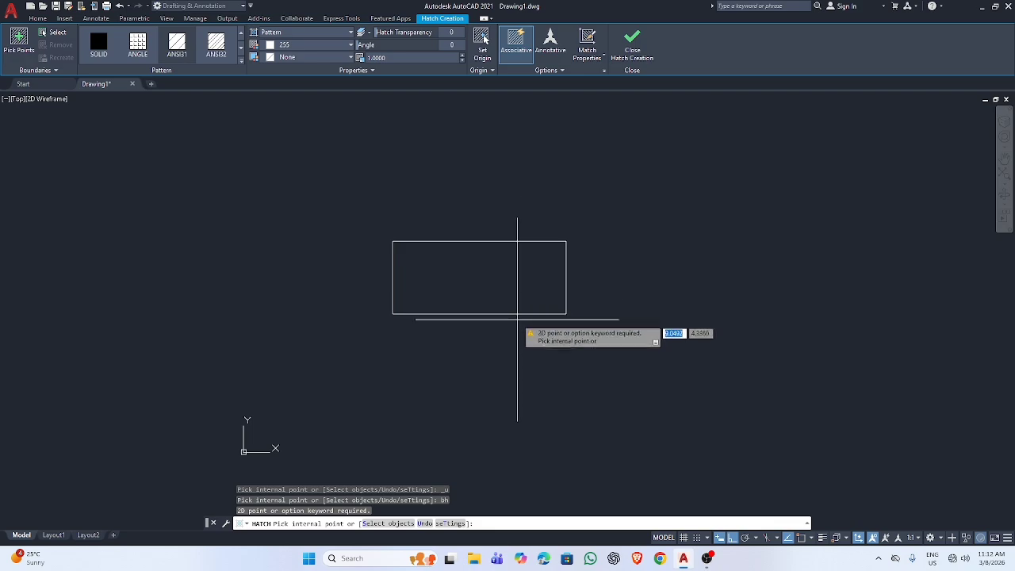
pyautogui.click(394, 312)
pyautogui.press('Escape')
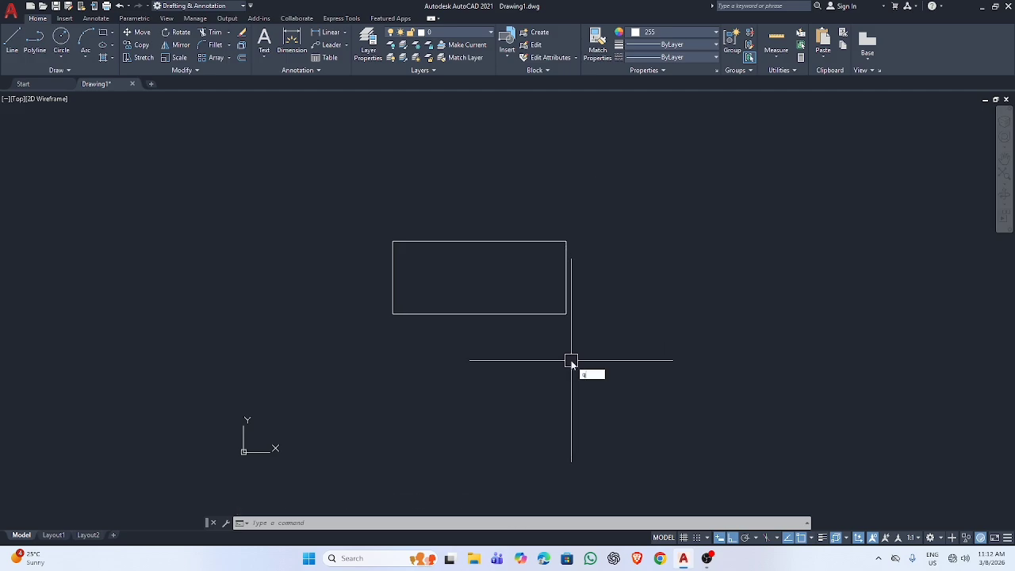
# Open Quick Select, look through the properties available for polylines across the entire drawing, and close it.
pyautogui.write('s')
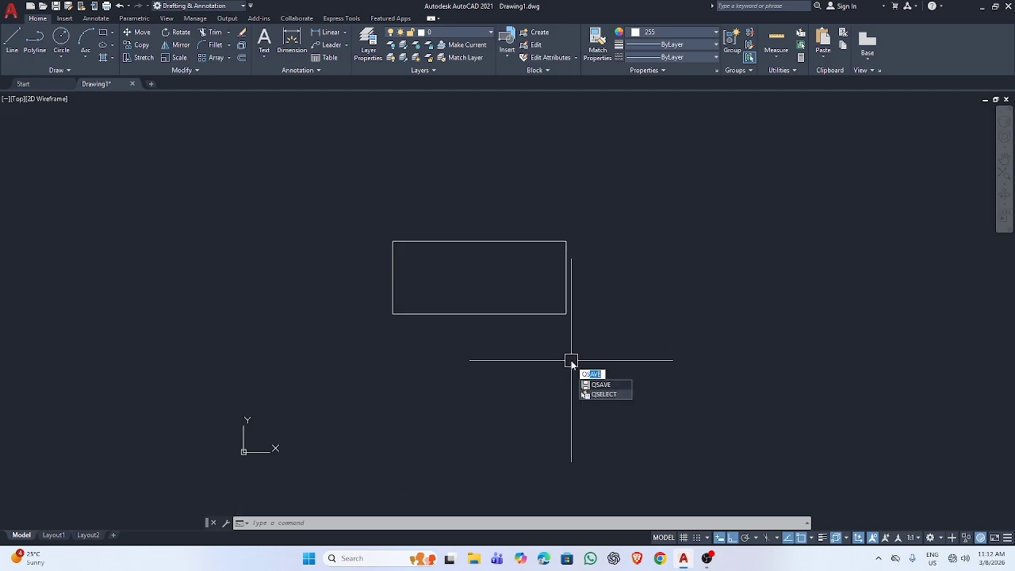
pyautogui.click(622, 399)
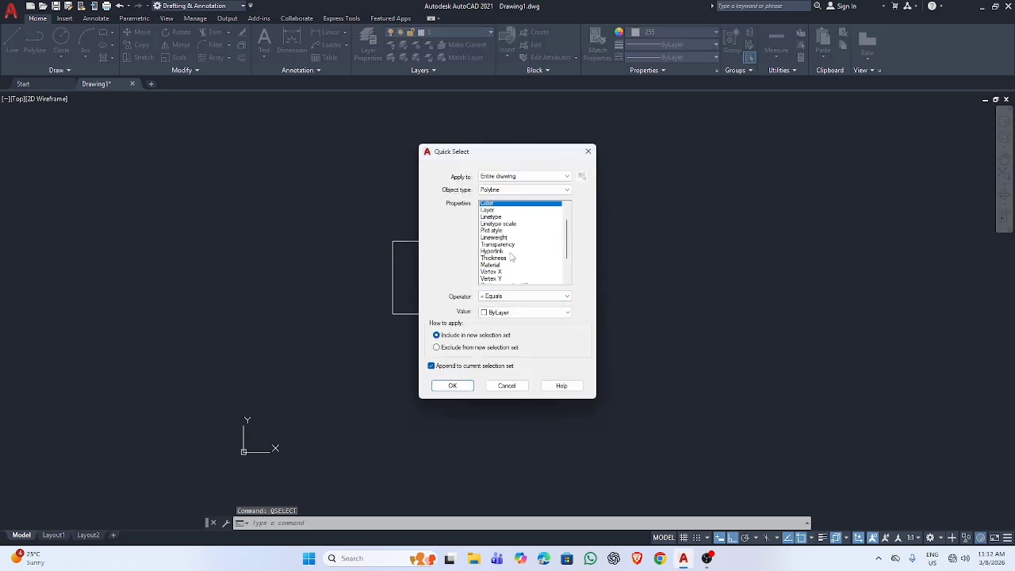
pyautogui.scroll(-4, 512, 262)
pyautogui.scroll(4, 513, 269)
pyautogui.scroll(-2, 514, 271)
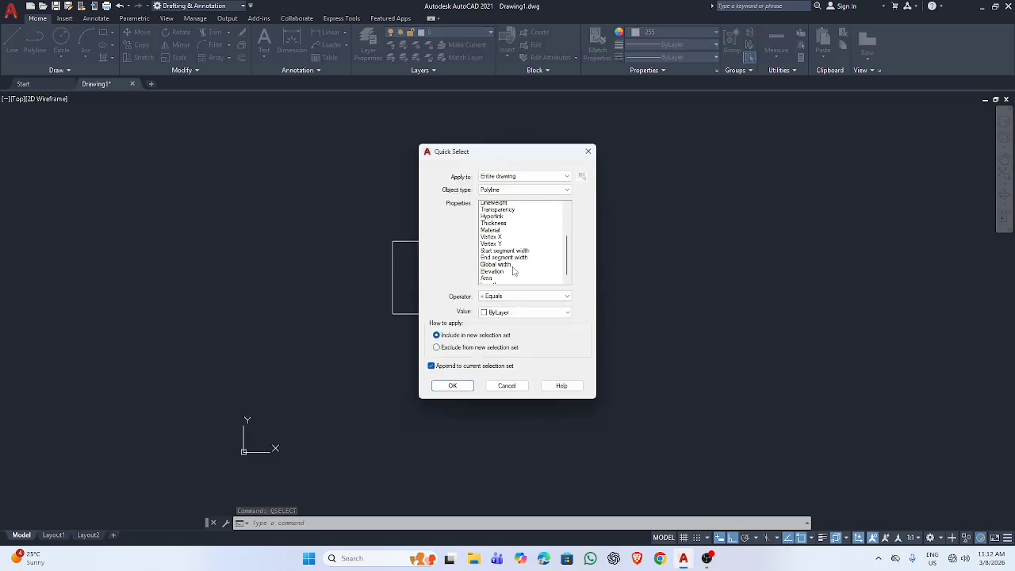
pyautogui.scroll(2, 513, 272)
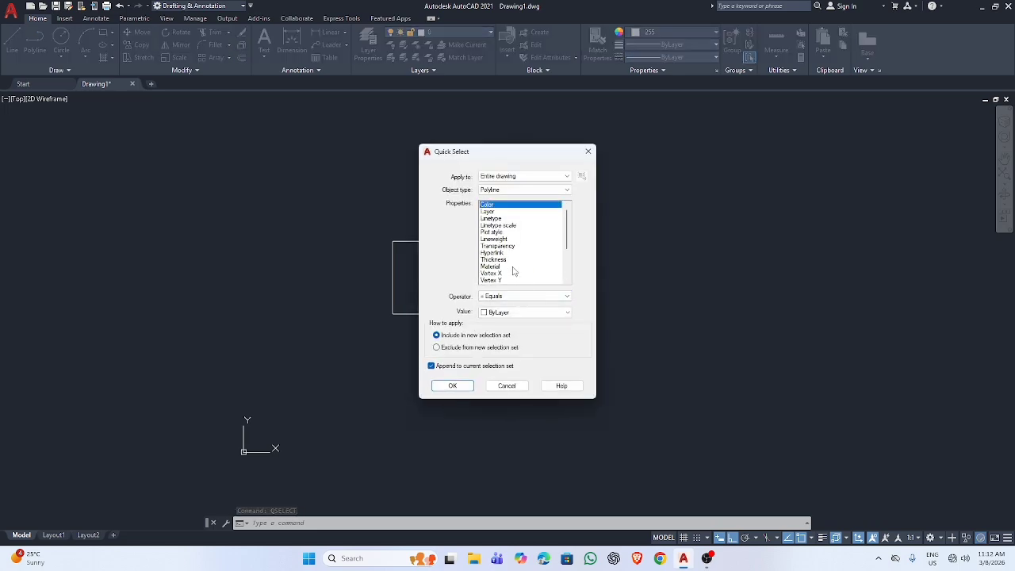
pyautogui.click(589, 151)
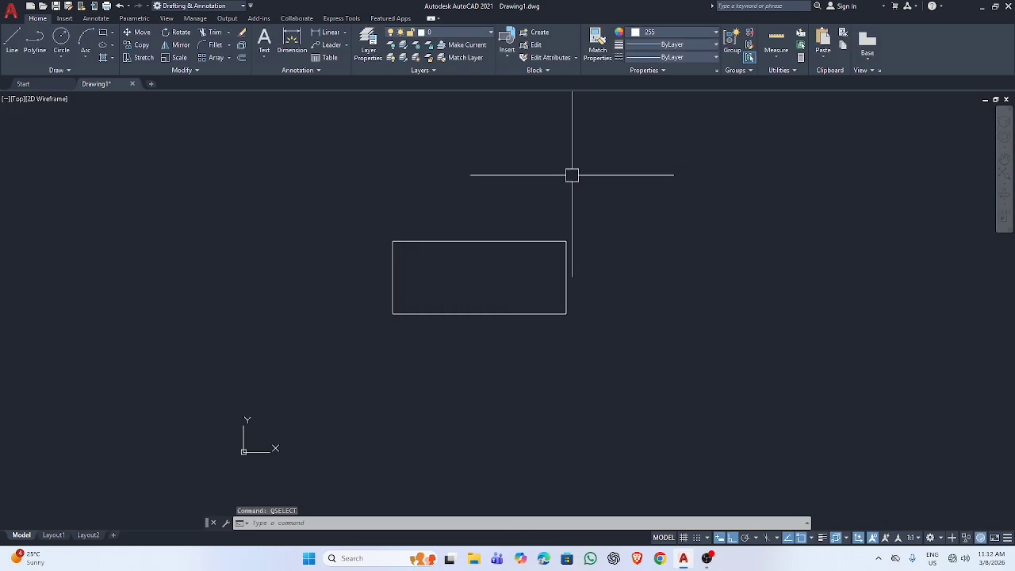
# View the list of object snap modes and dismiss it.
pyautogui.rightClick(796, 538)
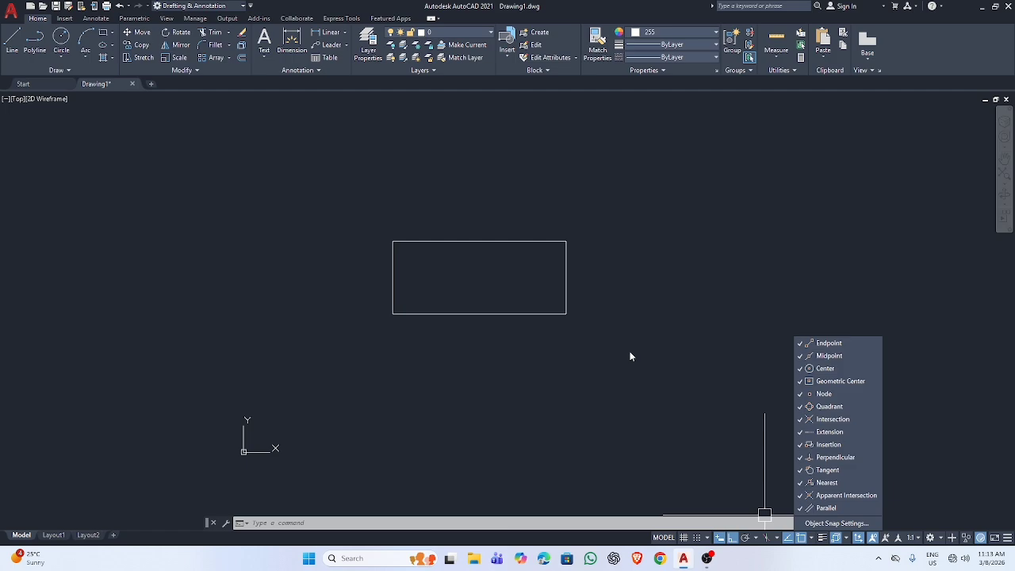
pyautogui.click(664, 317)
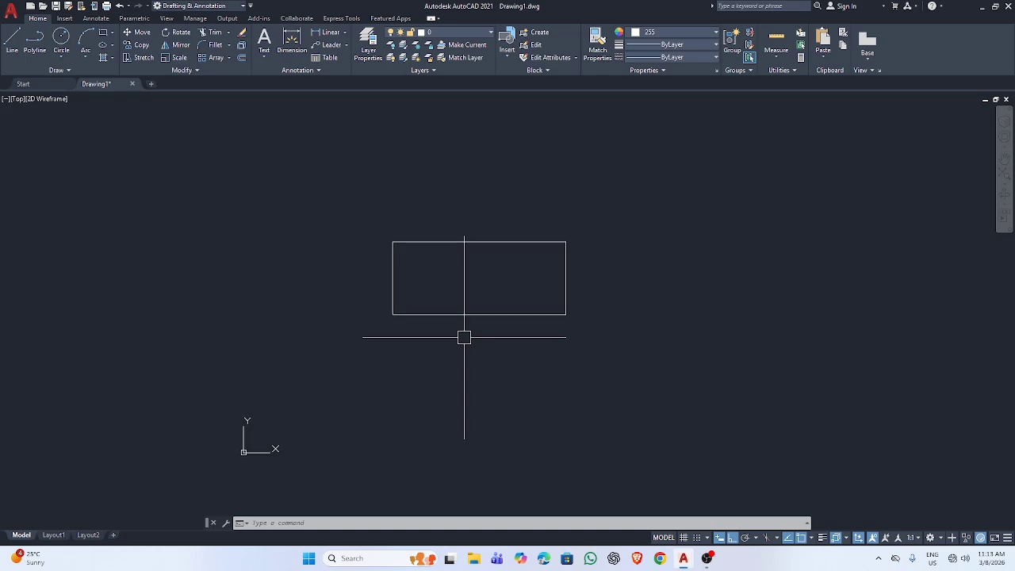
# Set the current drawing color to green, index color 80, using the Color command.
pyautogui.scroll(2, 464, 338)
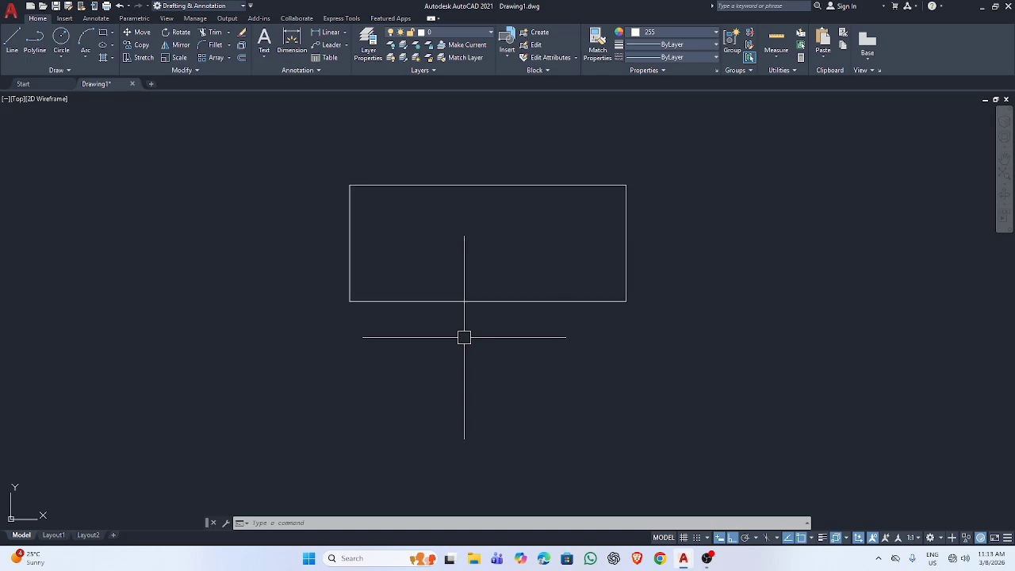
pyautogui.write('COL')
pyautogui.press('Return')
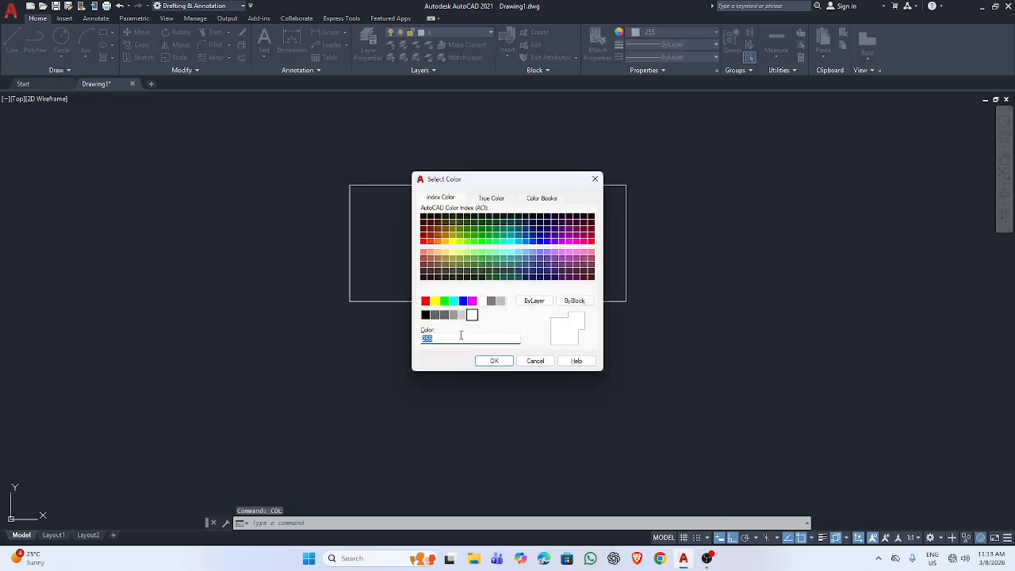
pyautogui.click(478, 245)
pyautogui.click(495, 361)
# Draw a horizontal green line about 4.9 units long below the rectangle.
pyautogui.click(422, 347)
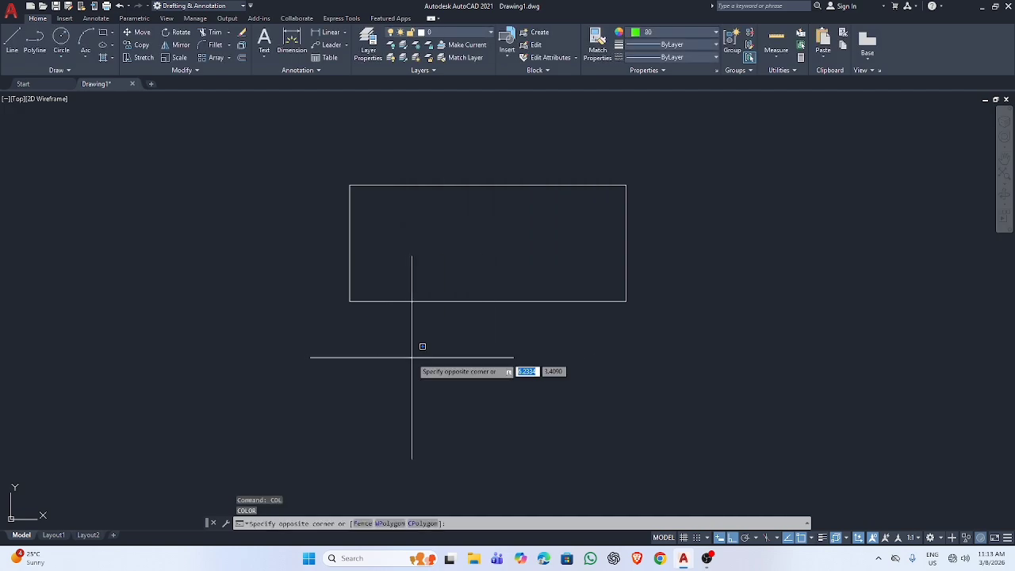
pyautogui.press('Escape')
pyautogui.write('l')
pyautogui.press('Return')
pyautogui.click(411, 357)
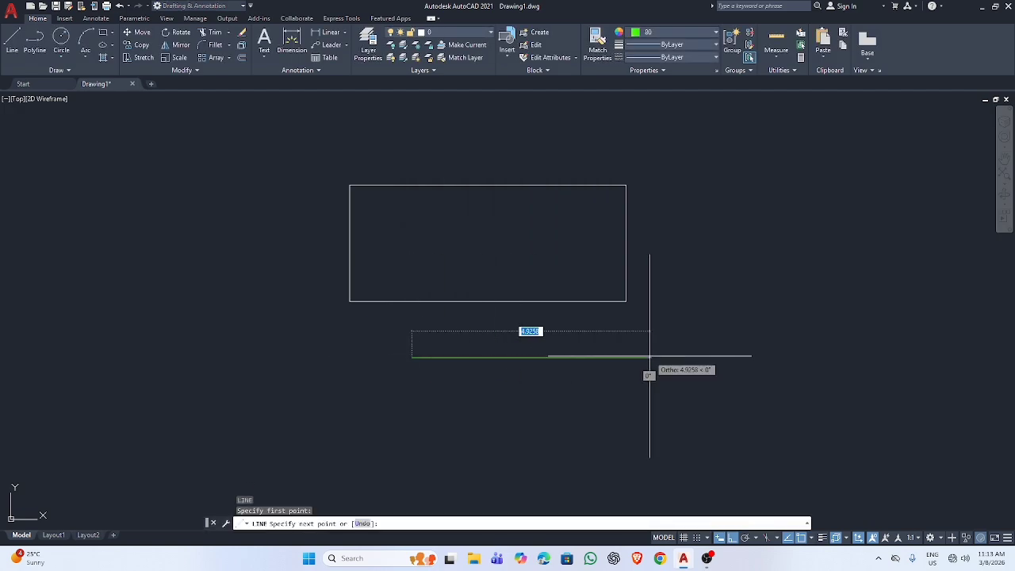
pyautogui.click(649, 357)
pyautogui.press('Escape')
# Select the green line below the rectangle with a selection window and delete it.
pyautogui.scroll(2, 477, 370)
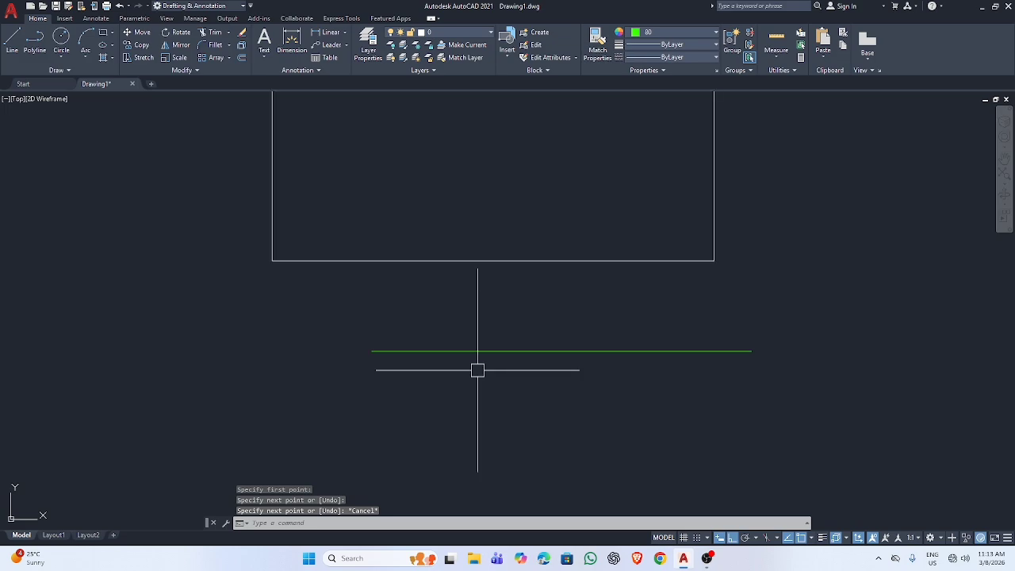
pyautogui.scroll(2, 477, 370)
pyautogui.click(249, 300)
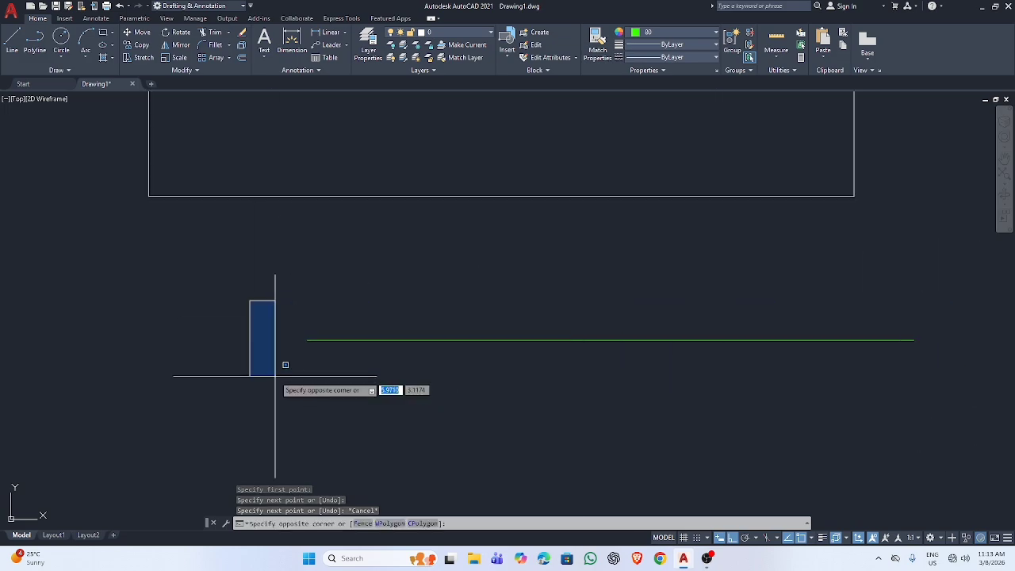
pyautogui.press('Escape')
pyautogui.scroll(-2, 326, 359)
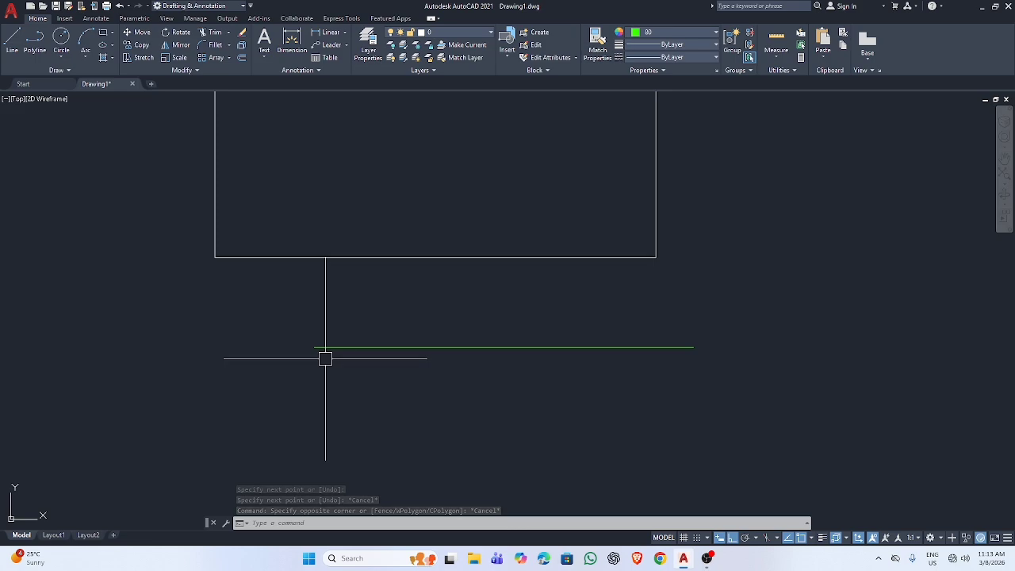
pyautogui.click(263, 294)
pyautogui.click(873, 406)
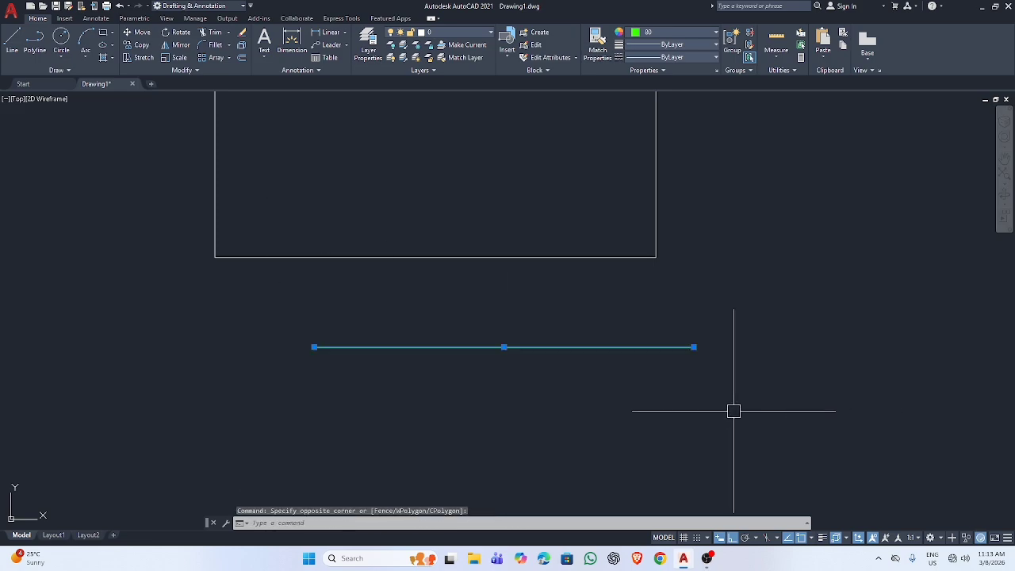
pyautogui.press('Delete')
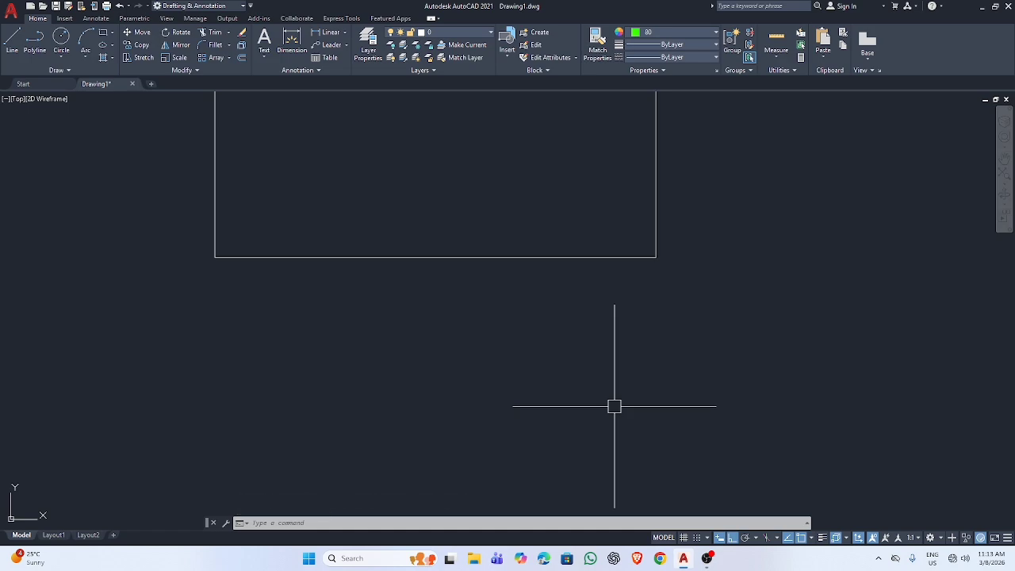
# Load the ACAD_ISO02W100 (ISO dash) linetype from acad.lin in the Linetype Manager and accept.
pyautogui.write('lt')
pyautogui.press('Return')
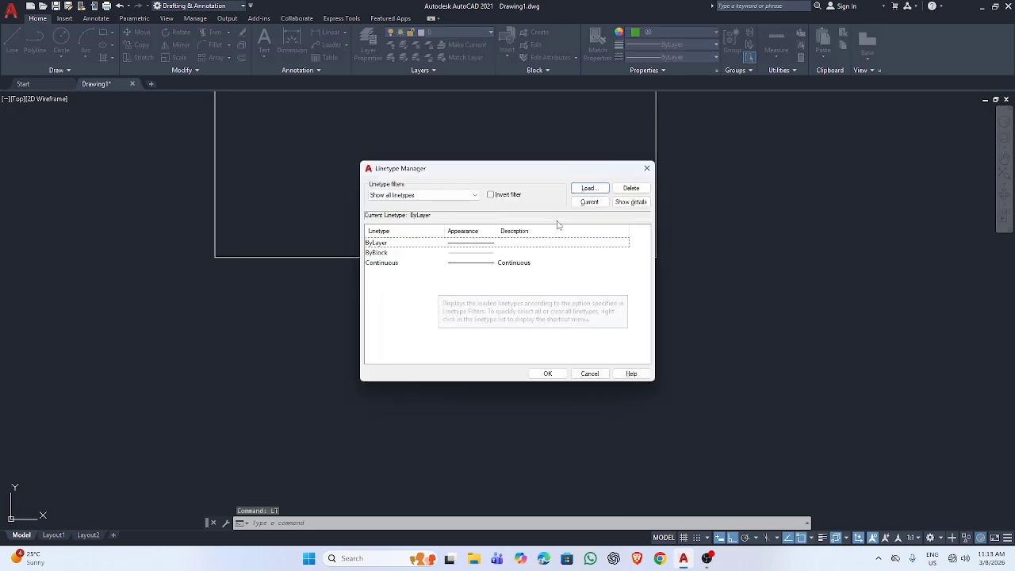
pyautogui.click(587, 188)
pyautogui.scroll(3, 541, 270)
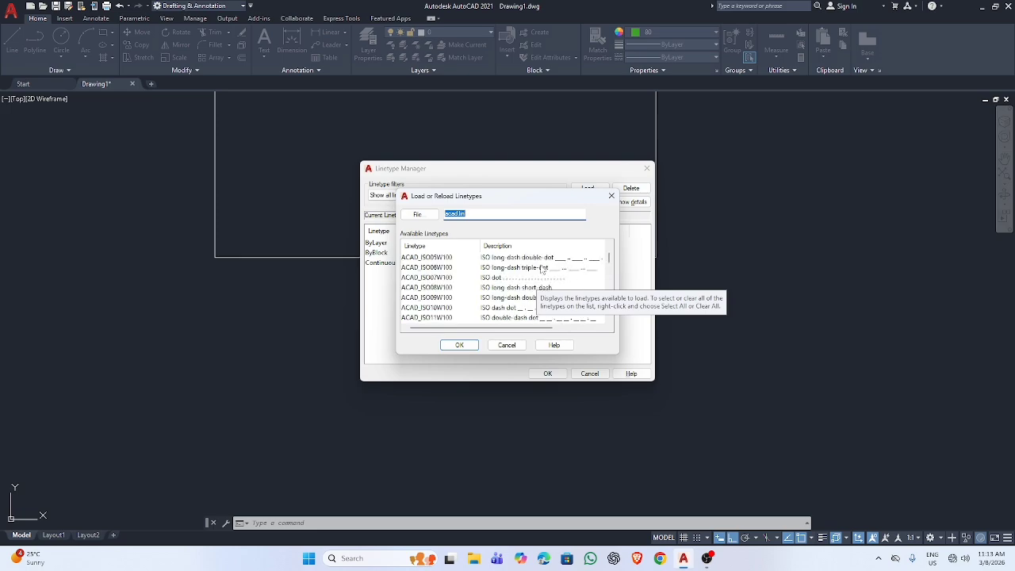
pyautogui.scroll(-2, 543, 272)
pyautogui.scroll(4, 543, 276)
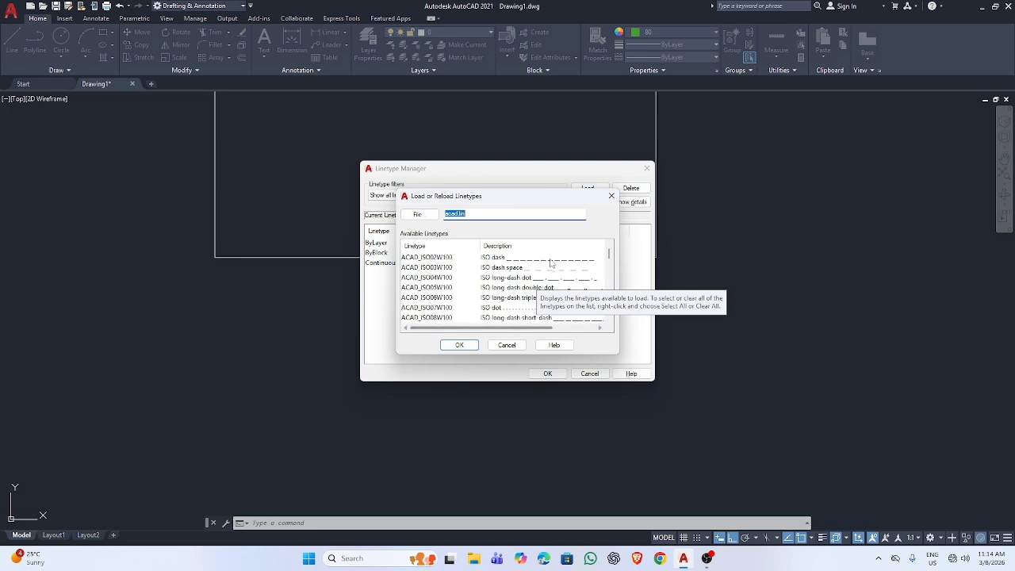
pyautogui.click(553, 258)
pyautogui.press('Return')
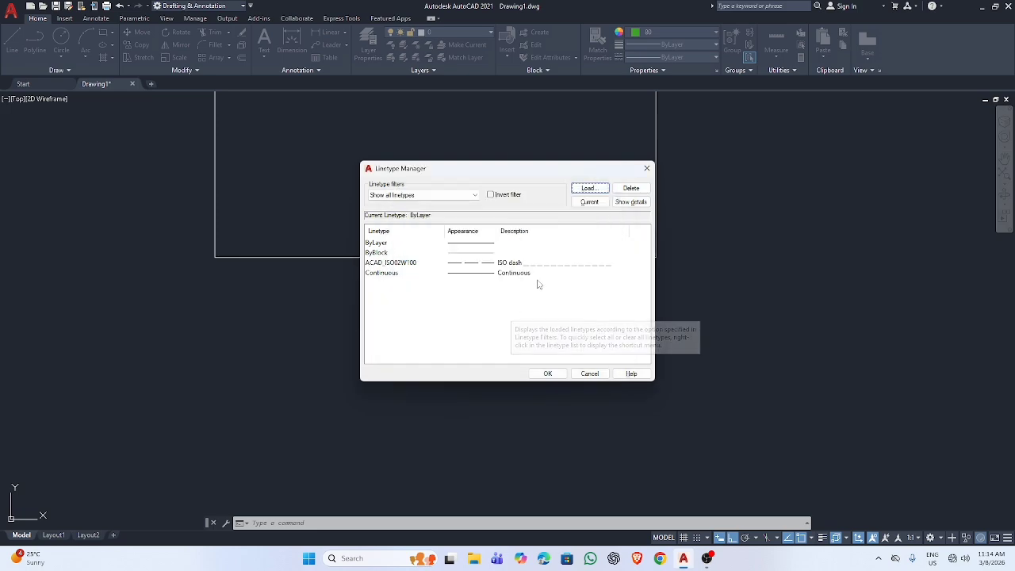
pyautogui.click(549, 262)
pyautogui.click(549, 374)
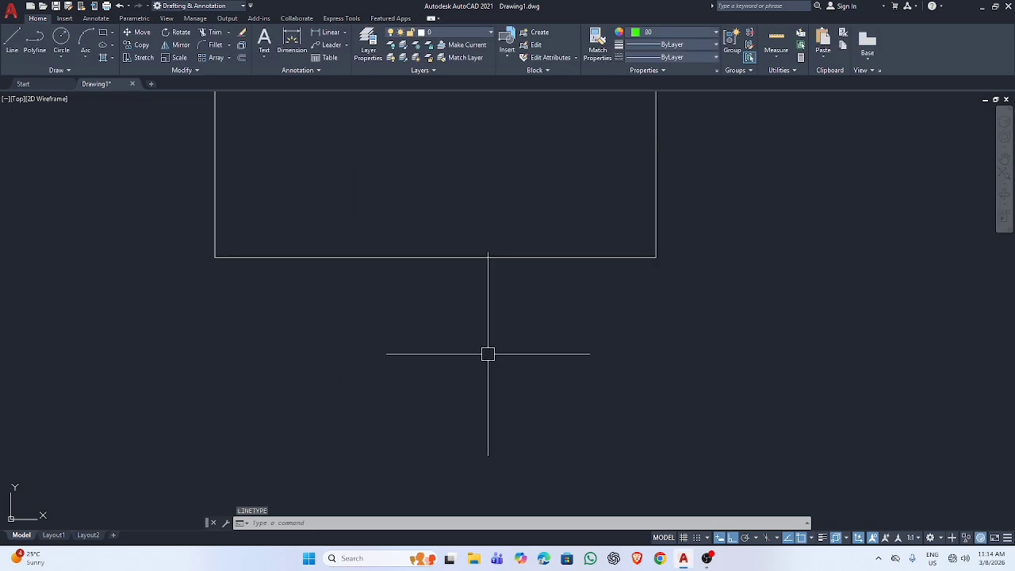
# Draw a shorter horizontal green line below the rectangle and inspect how its linetype displays.
pyautogui.click(408, 340)
pyautogui.press('Escape')
pyautogui.write('l')
pyautogui.press('Return')
pyautogui.click(409, 340)
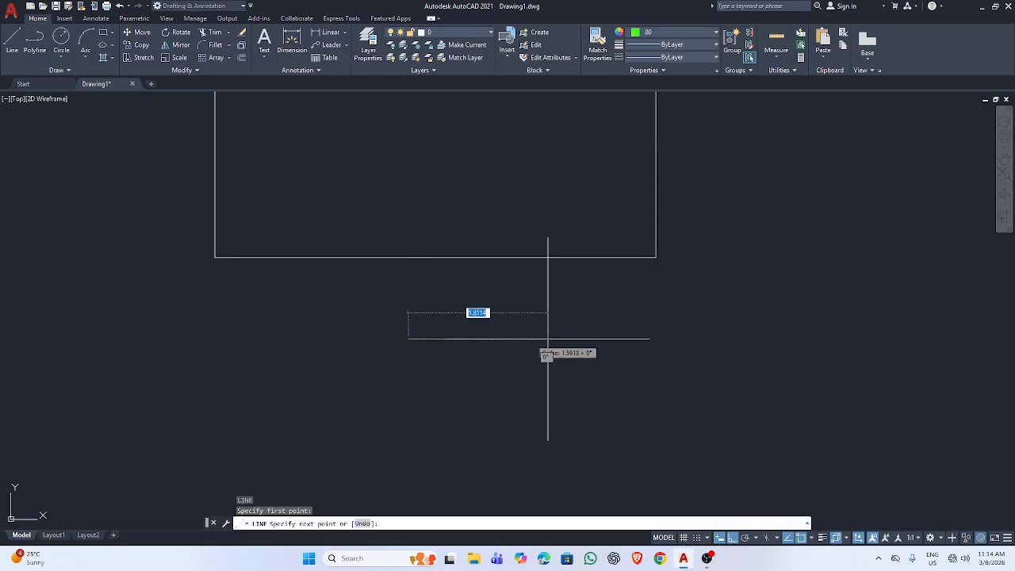
pyautogui.click(628, 339)
pyautogui.press('Escape')
pyautogui.scroll(6, 486, 348)
pyautogui.scroll(-10, 487, 347)
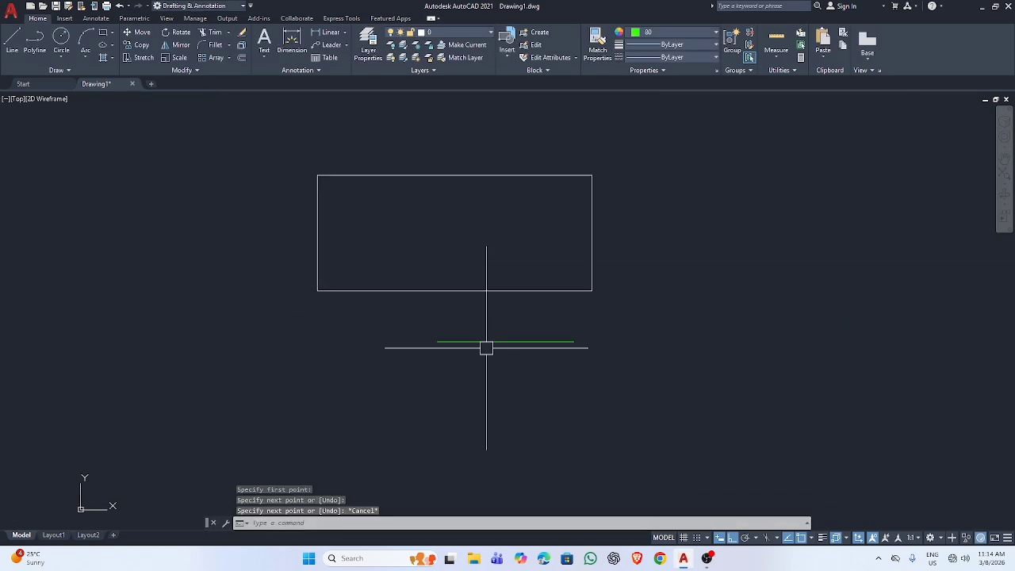
# Set the current color to white, index color 255, and the current linetype to ACAD_ISO02W100.
pyautogui.write('col')
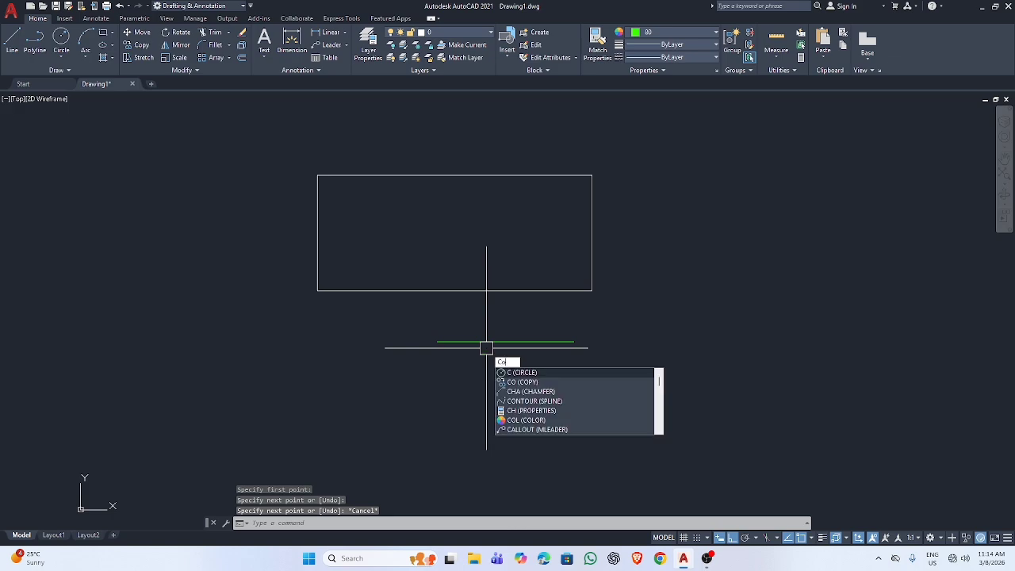
pyautogui.press('Return')
pyautogui.click(472, 315)
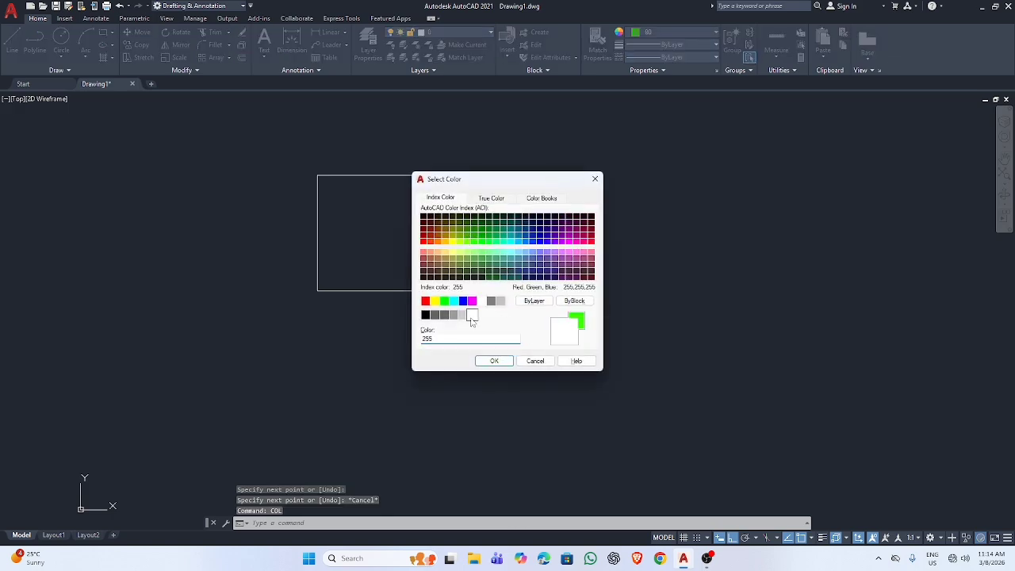
pyautogui.click(494, 360)
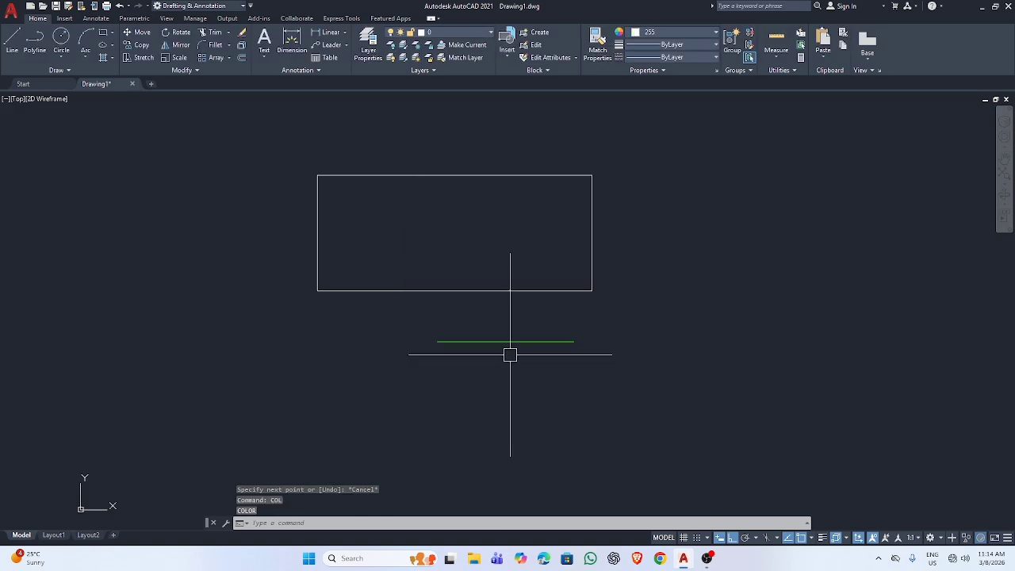
pyautogui.click(684, 57)
pyautogui.click(677, 96)
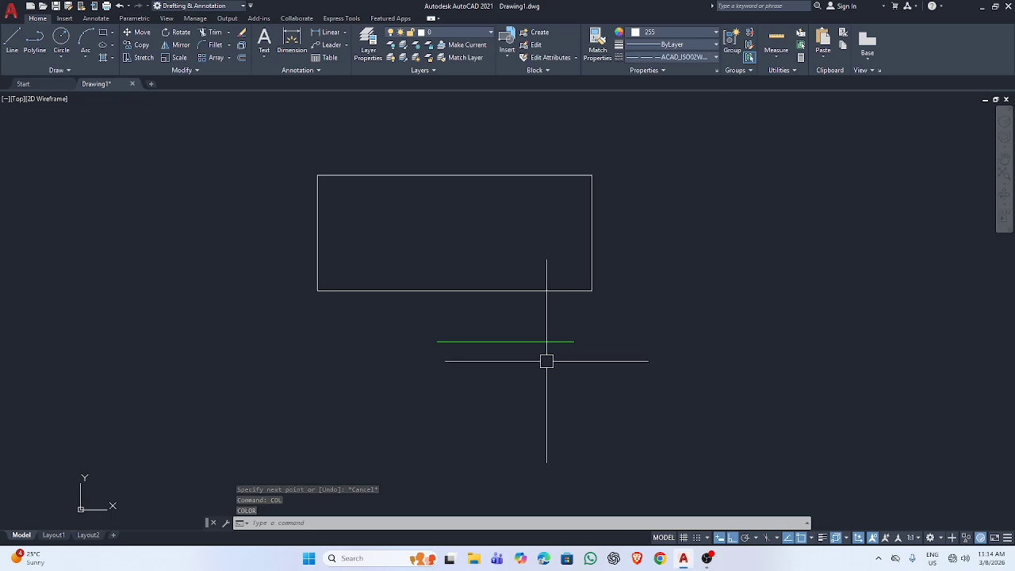
# Draw a horizontal white line with the ISO dash linetype just below the green line and inspect it up close.
pyautogui.write('l')
pyautogui.press('Return')
pyautogui.click(417, 362)
pyautogui.click(614, 365)
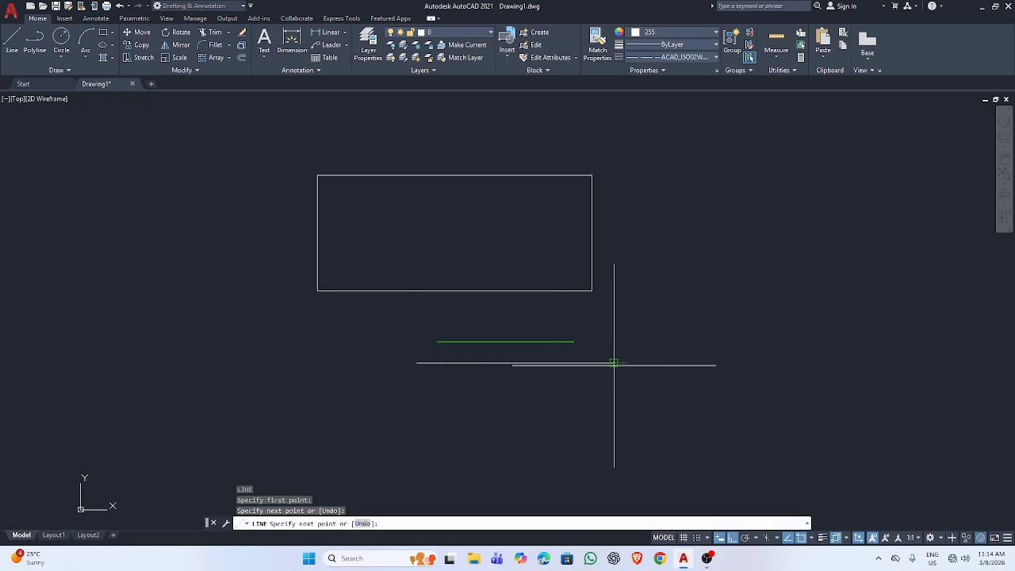
pyautogui.press('Escape')
pyautogui.scroll(10, 523, 358)
pyautogui.scroll(8, 506, 445)
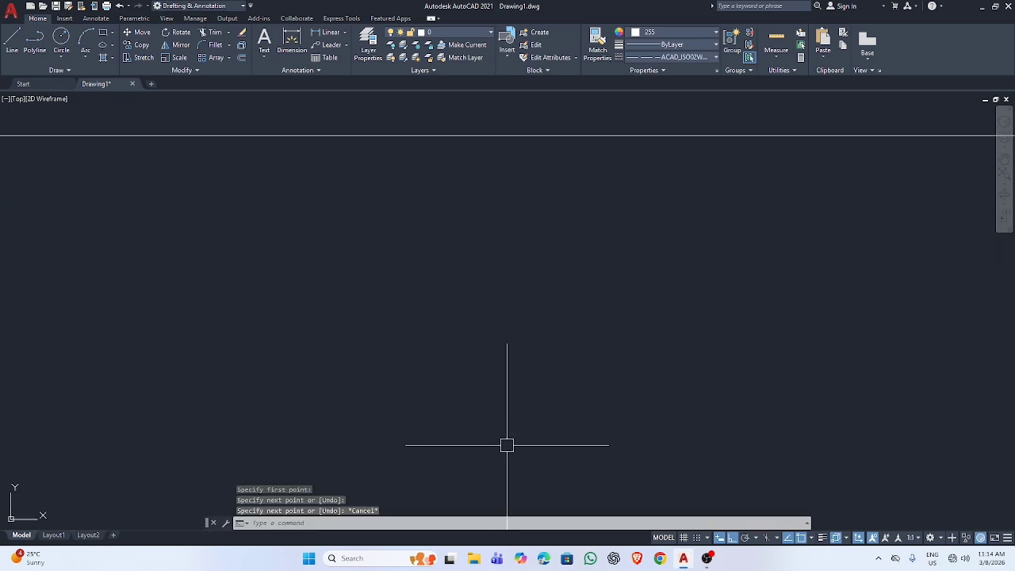
# Examine the white ISO dash line up close and check its linetype choices in its quick properties.
pyautogui.scroll(4, 594, 145)
pyautogui.moveTo(594, 148); pyautogui.dragTo(572, 269, button='middle')
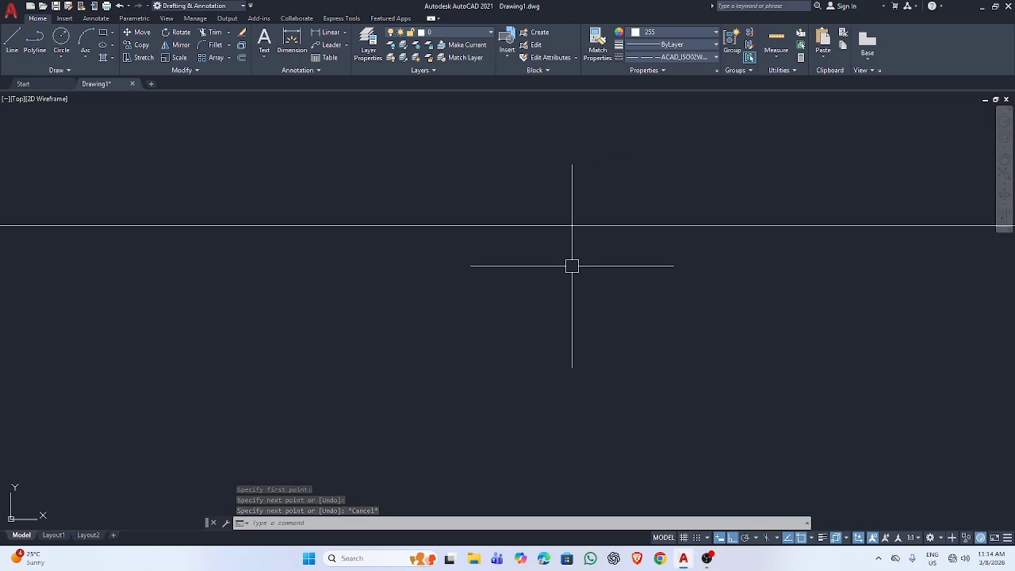
pyautogui.scroll(-5, 572, 256)
pyautogui.doubleClick(579, 253)
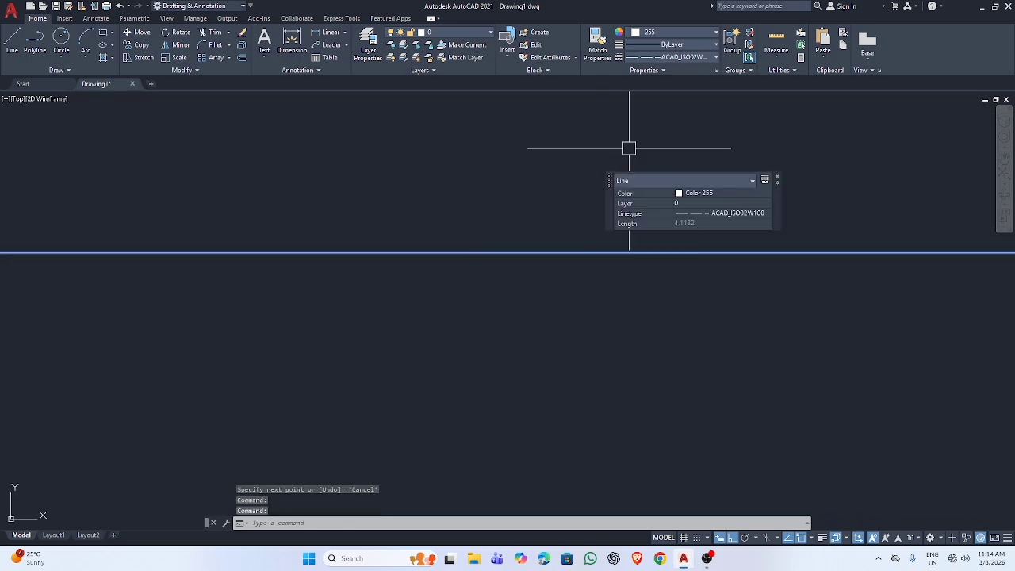
pyautogui.click(725, 213)
pyautogui.click(725, 213)
pyautogui.click(725, 214)
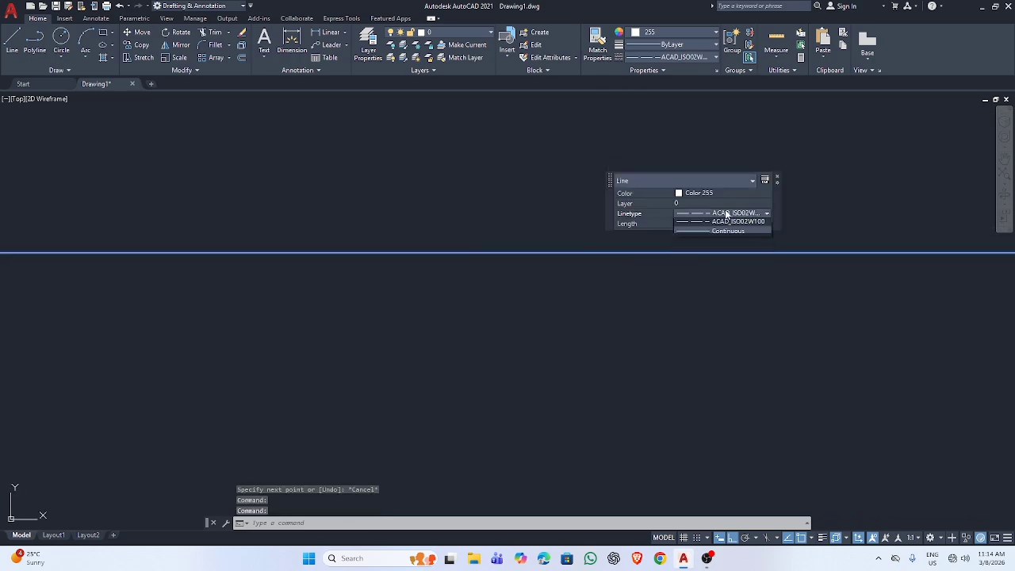
pyautogui.click(719, 239)
pyautogui.press('Escape')
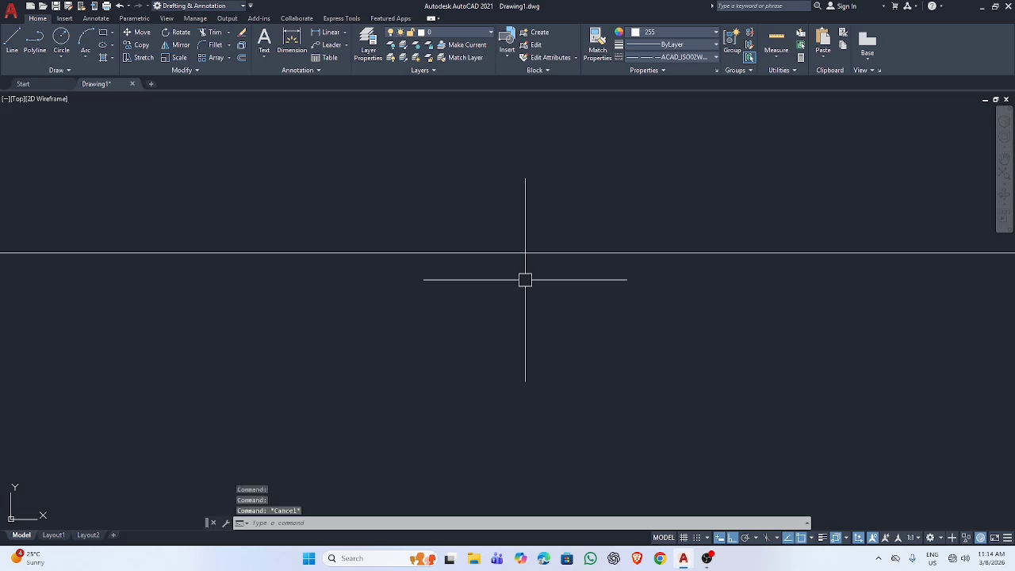
pyautogui.scroll(-3, 527, 279)
pyautogui.scroll(2, 525, 277)
pyautogui.scroll(-2, 525, 277)
pyautogui.scroll(4, 525, 284)
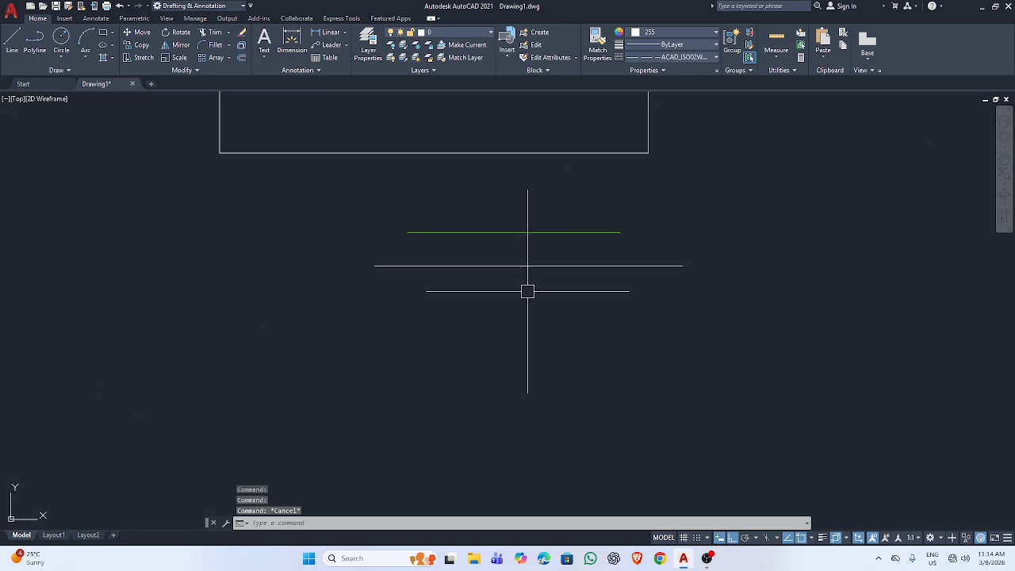
pyautogui.press('Escape')
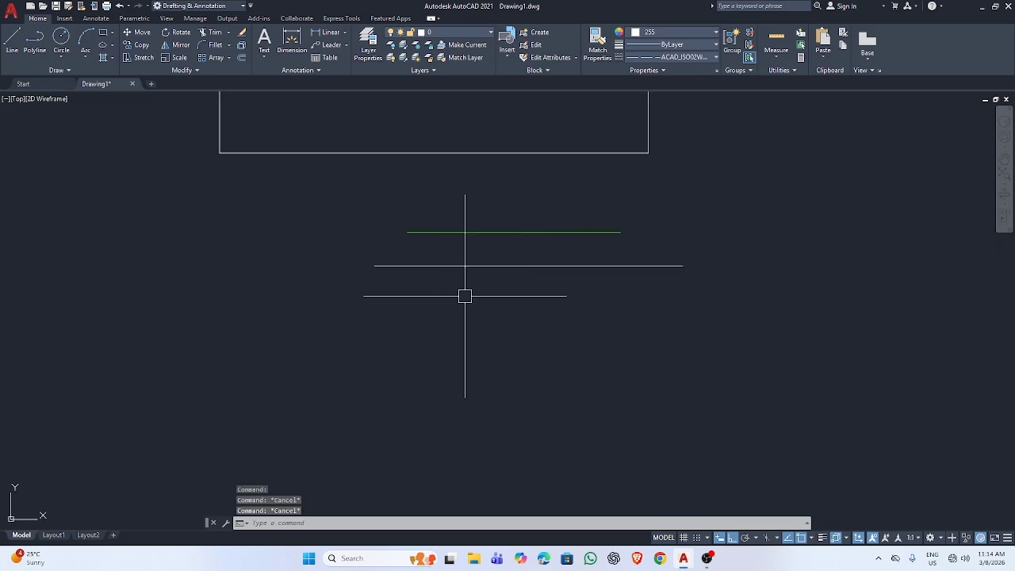
# Break the rectangle's right edge between two points to open a gap near its middle.
pyautogui.write('br')
pyautogui.press('Return')
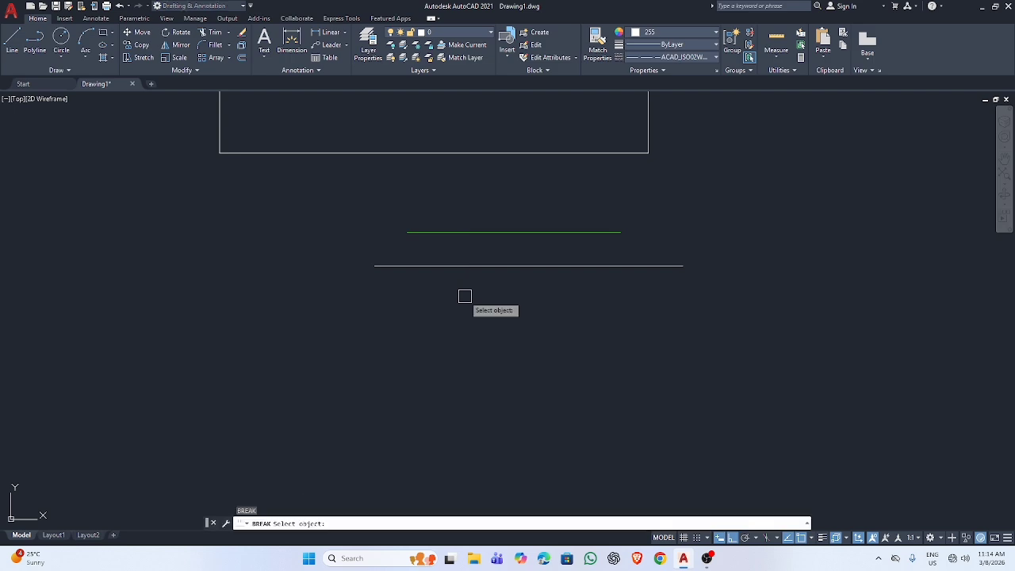
pyautogui.moveTo(455, 153); pyautogui.dragTo(457, 351, button='middle')
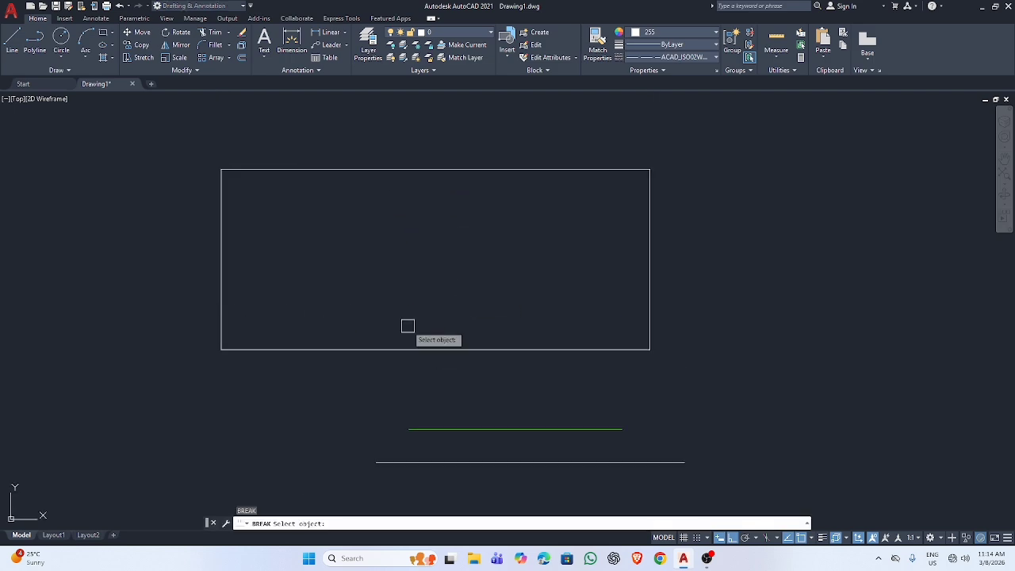
pyautogui.moveTo(732, 259); pyautogui.dragTo(498, 294, button='middle')
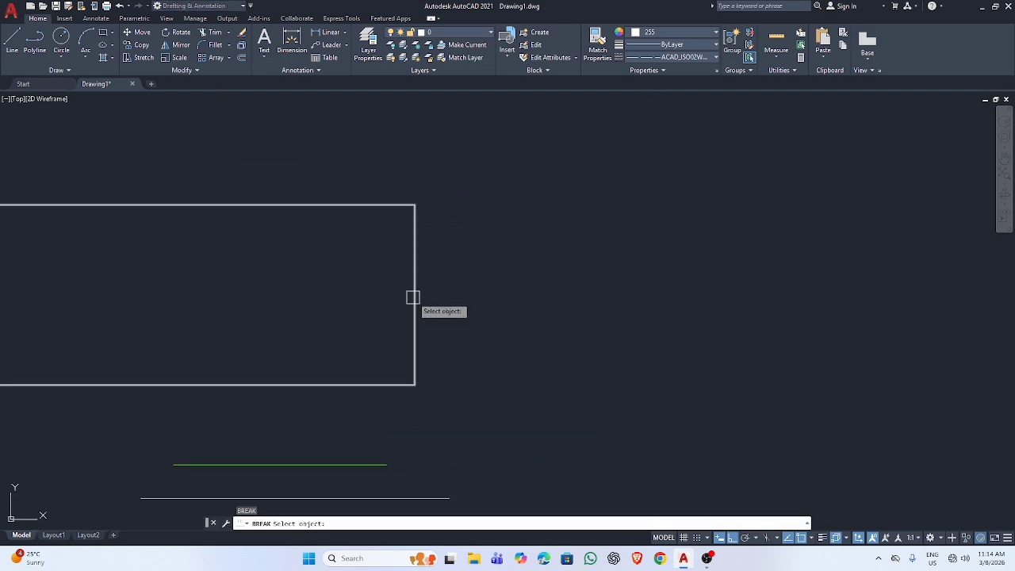
pyautogui.click(415, 256)
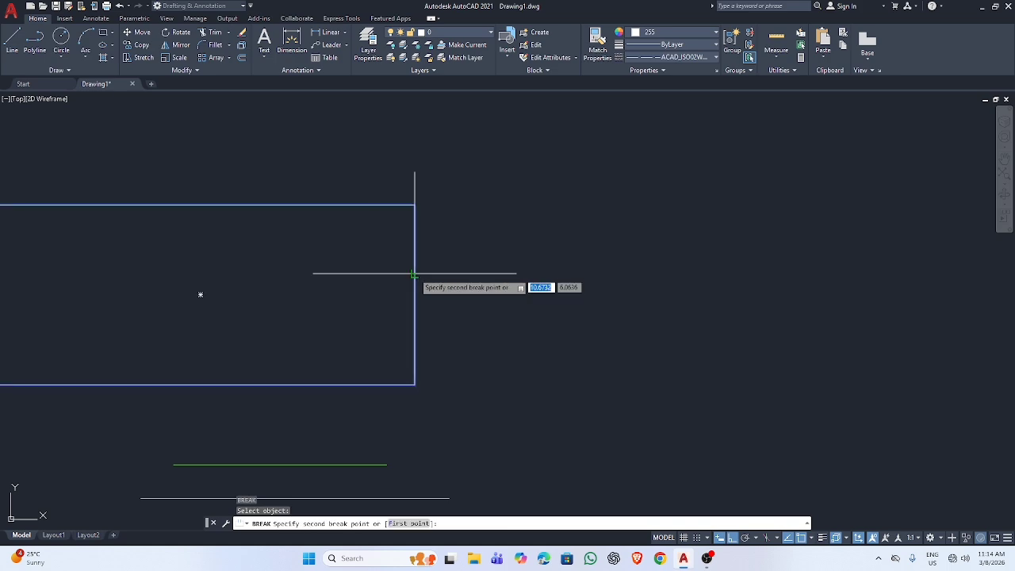
pyautogui.press('Escape')
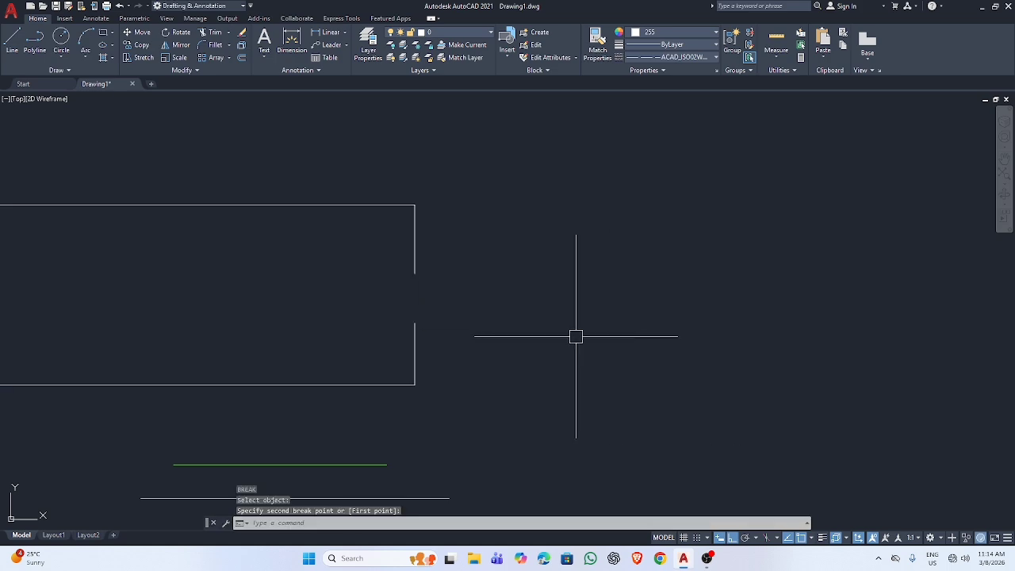
pyautogui.moveTo(346, 312); pyautogui.dragTo(600, 337, button='middle')
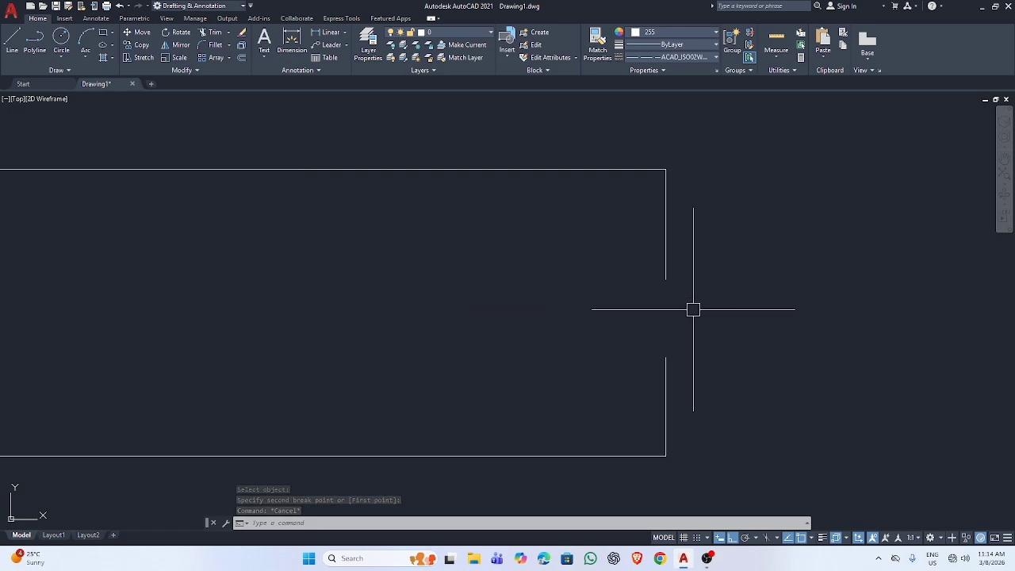
pyautogui.scroll(-4, 639, 225)
pyautogui.press('Escape')
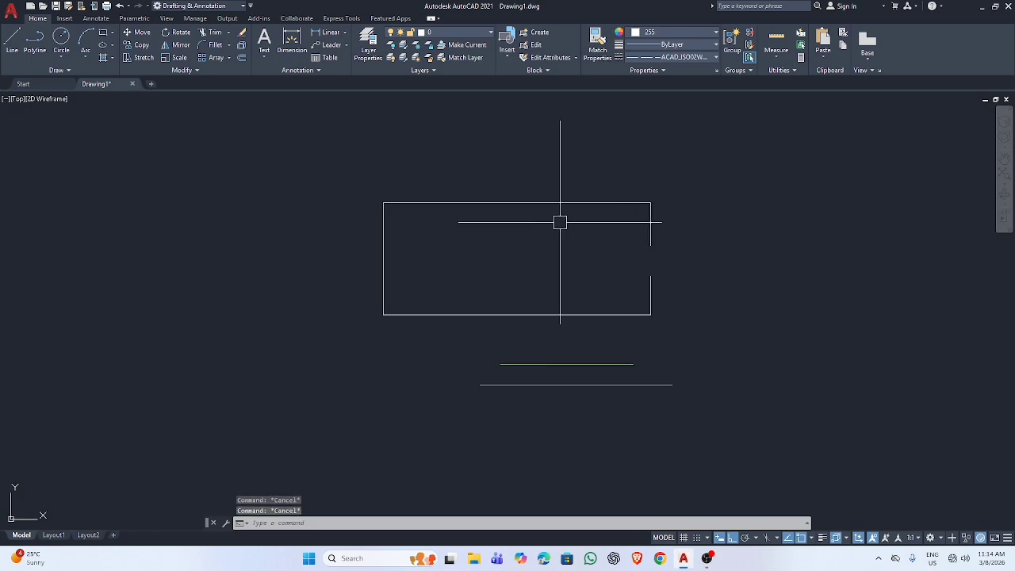
# Draw two vertical lines crossing the rectangle's upper edge, the right one about 1.22 units long.
pyautogui.write('l')
pyautogui.press('Return')
pyautogui.click(558, 175)
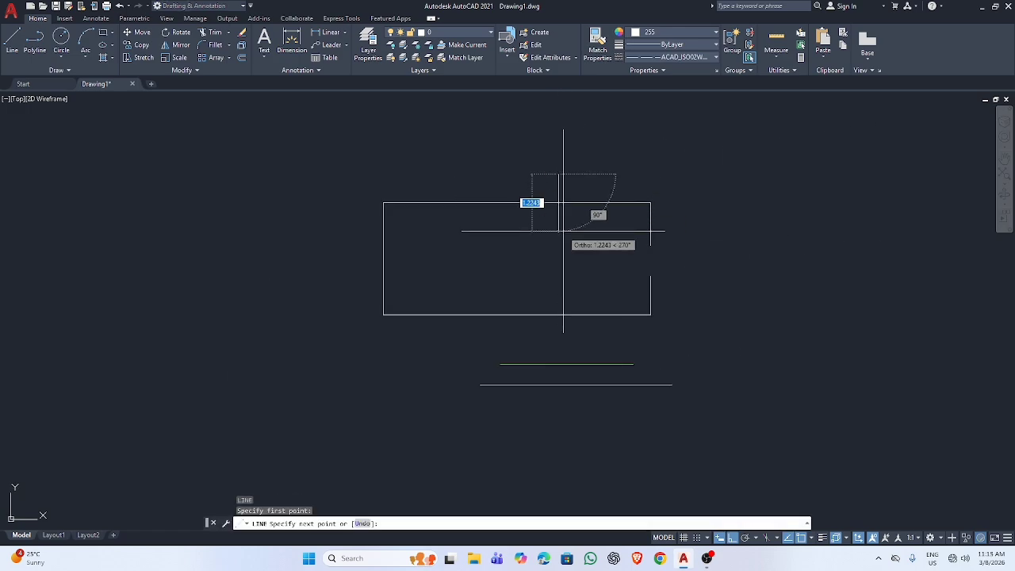
pyautogui.click(563, 231)
pyautogui.press('Return')
pyautogui.write('l')
pyautogui.press('Return')
pyautogui.click(488, 169)
pyautogui.click(490, 236)
pyautogui.press('Return')
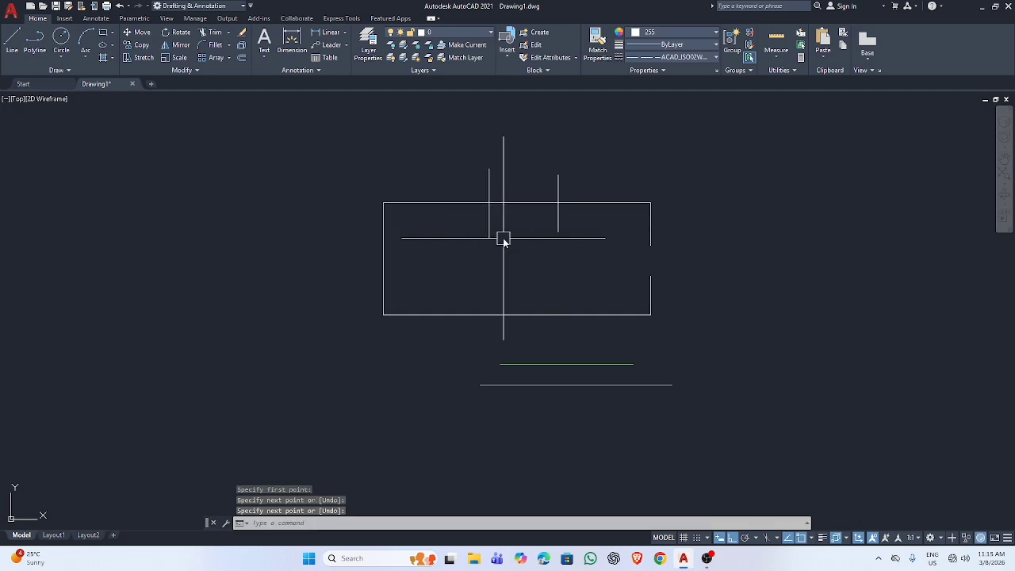
# Trim away the upper edge between the two vertical lines and the leftover vertical segments.
pyautogui.write('lr')
pyautogui.press('Return')
pyautogui.click(528, 203)
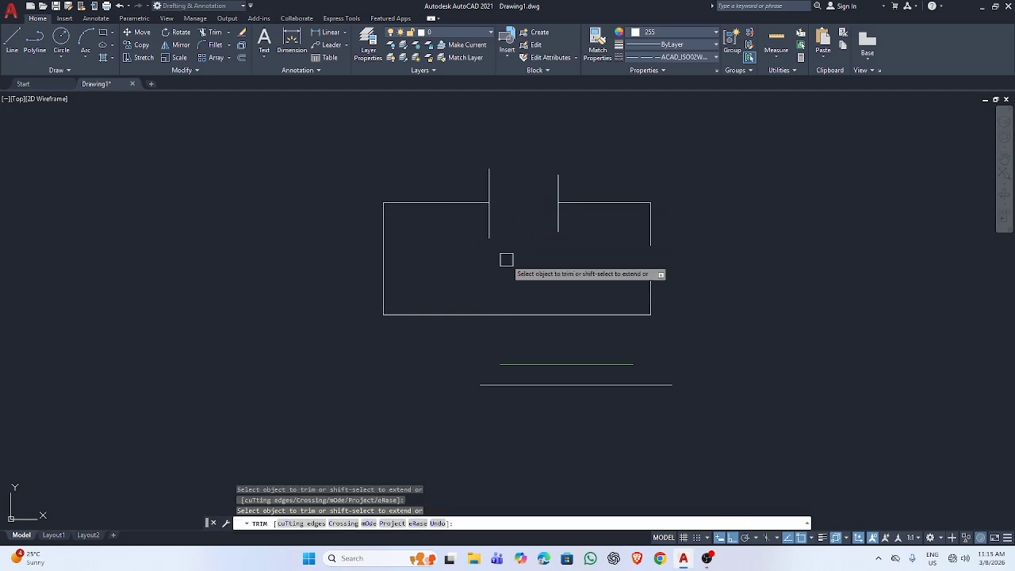
pyautogui.click(555, 227)
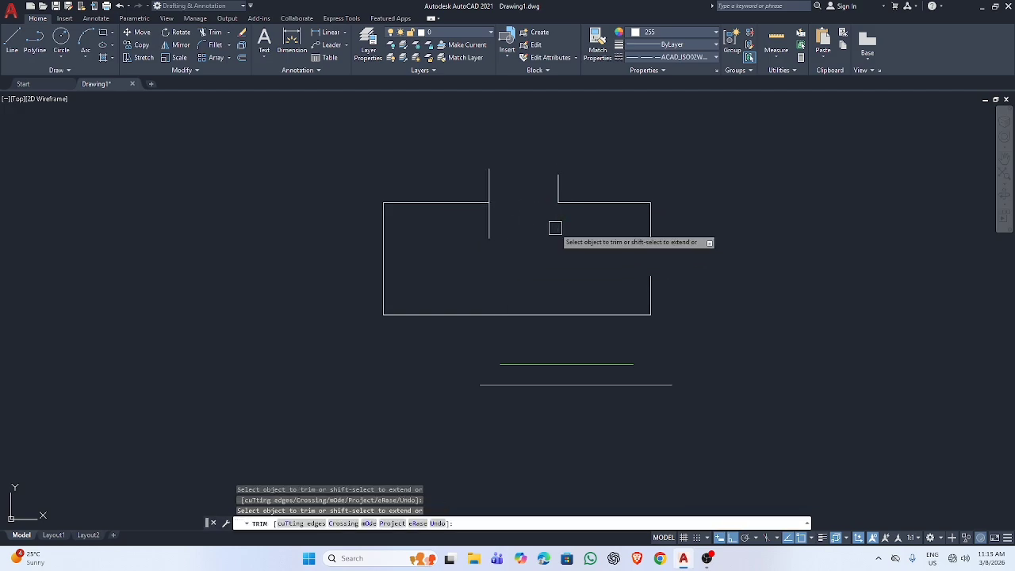
pyautogui.click(497, 226)
pyautogui.click(486, 183)
pyautogui.click(479, 216)
pyautogui.click(511, 213)
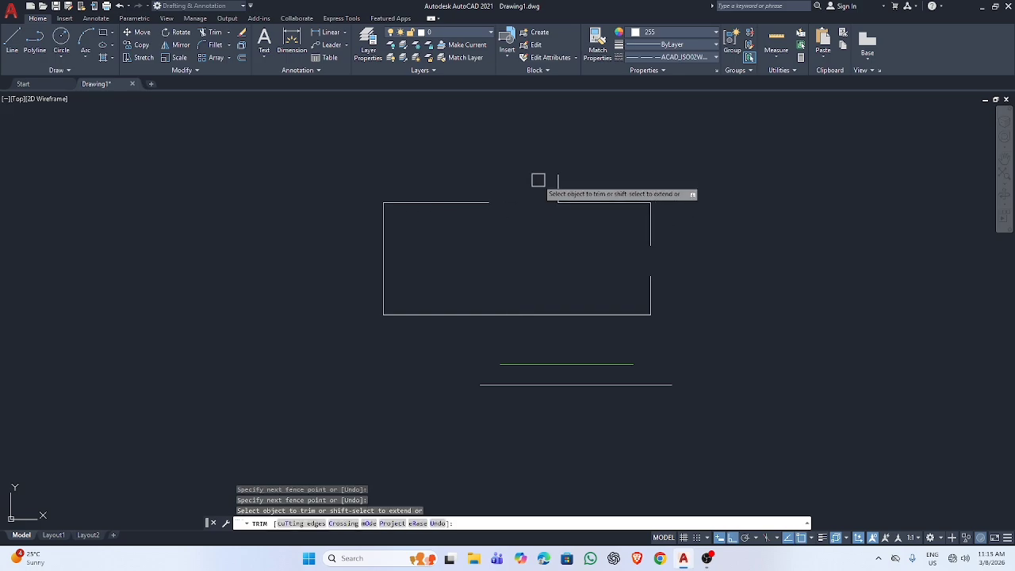
pyautogui.press('Escape')
# Break the rectangle's left edge between two points to open a gap in its upper half.
pyautogui.write('br')
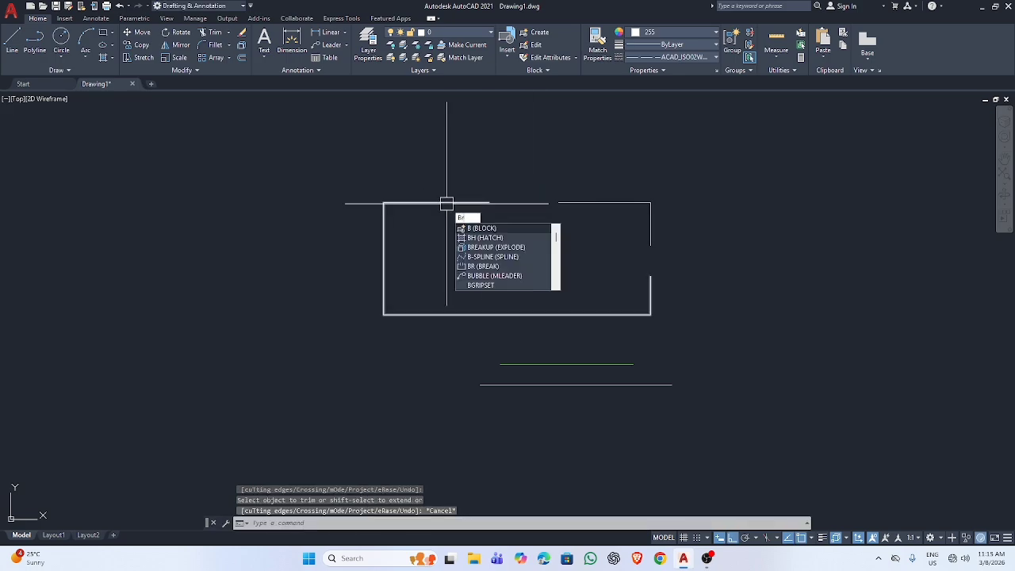
pyautogui.press('Return')
pyautogui.click(384, 236)
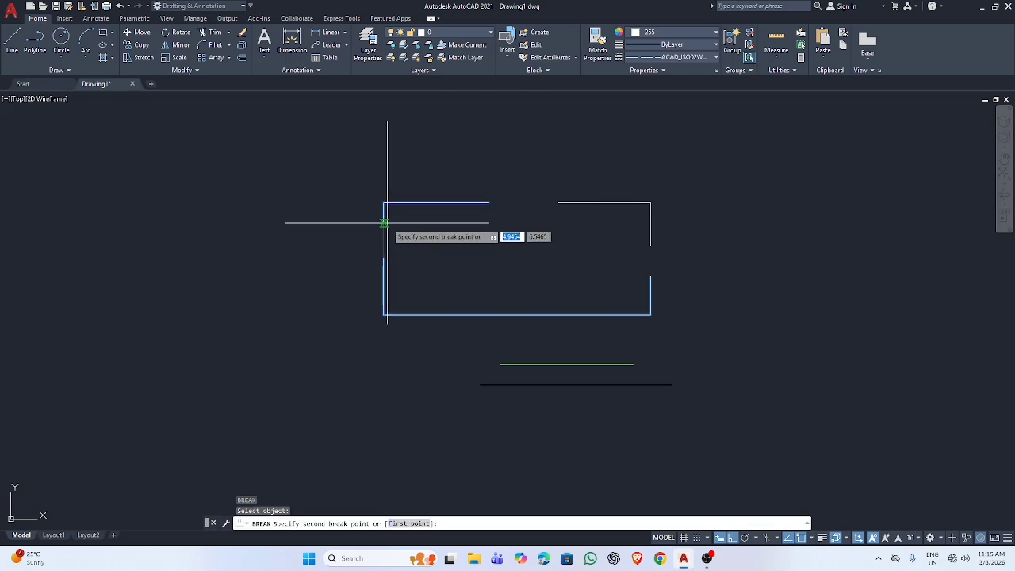
pyautogui.press('Escape')
# Erase all pieces of the broken rectangle, keeping the green and white horizontal lines.
pyautogui.click(281, 193)
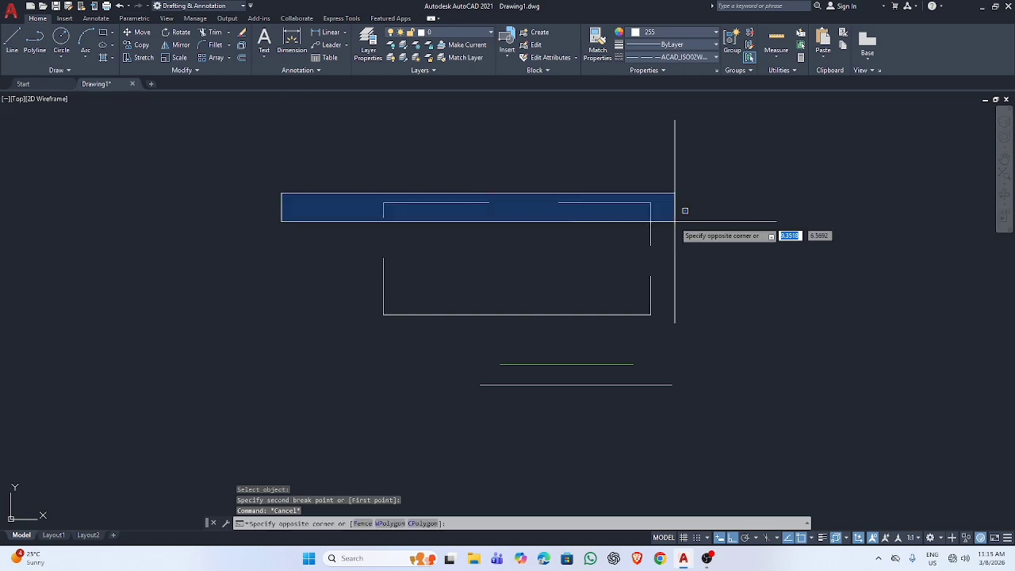
pyautogui.click(815, 319)
pyautogui.press('Delete')
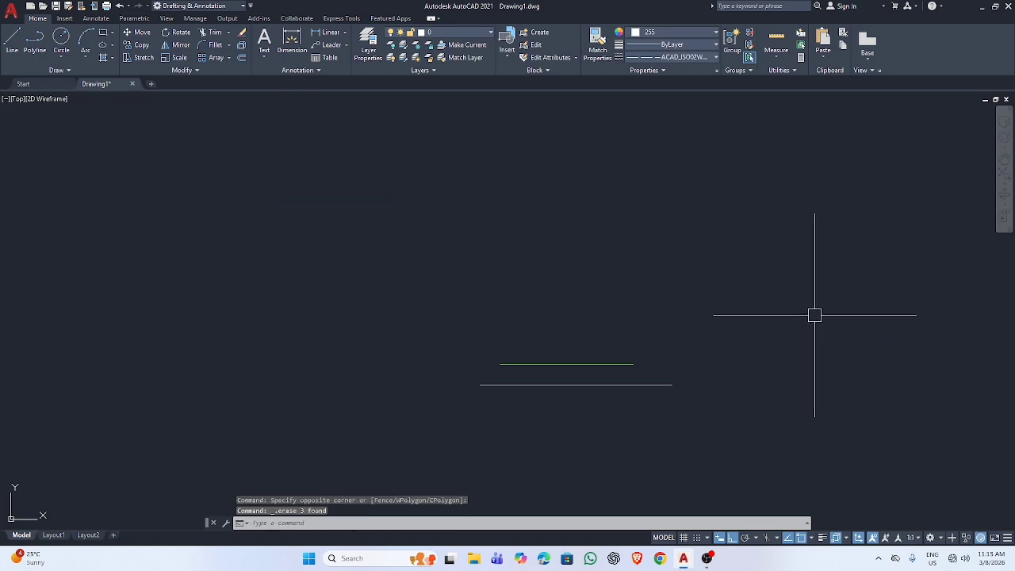
# Draw a long, narrow rectangle above the green and white lines.
pyautogui.write('rec')
pyautogui.press('Return')
pyautogui.click(375, 212)
pyautogui.click(717, 255)
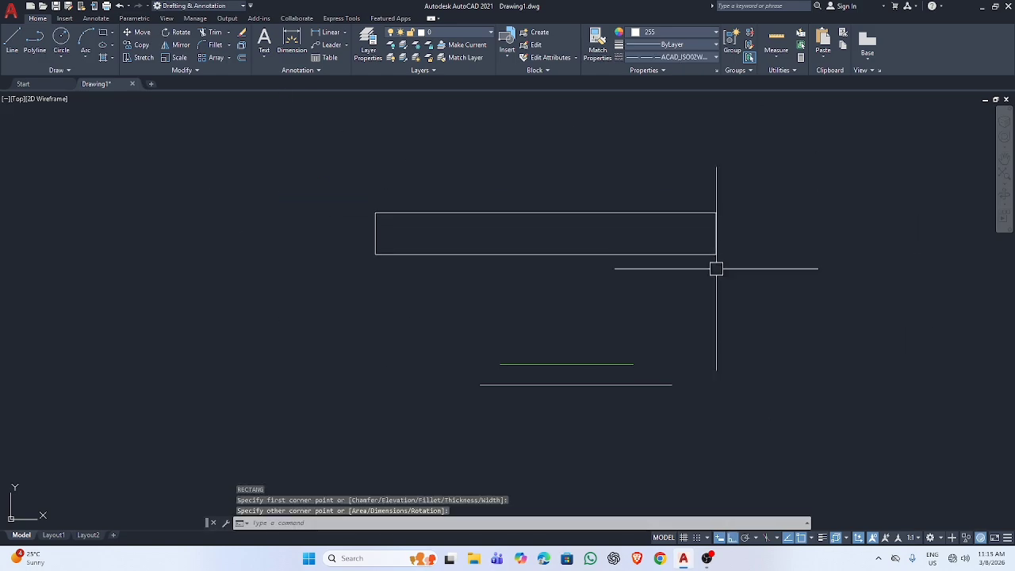
pyautogui.press('Escape')
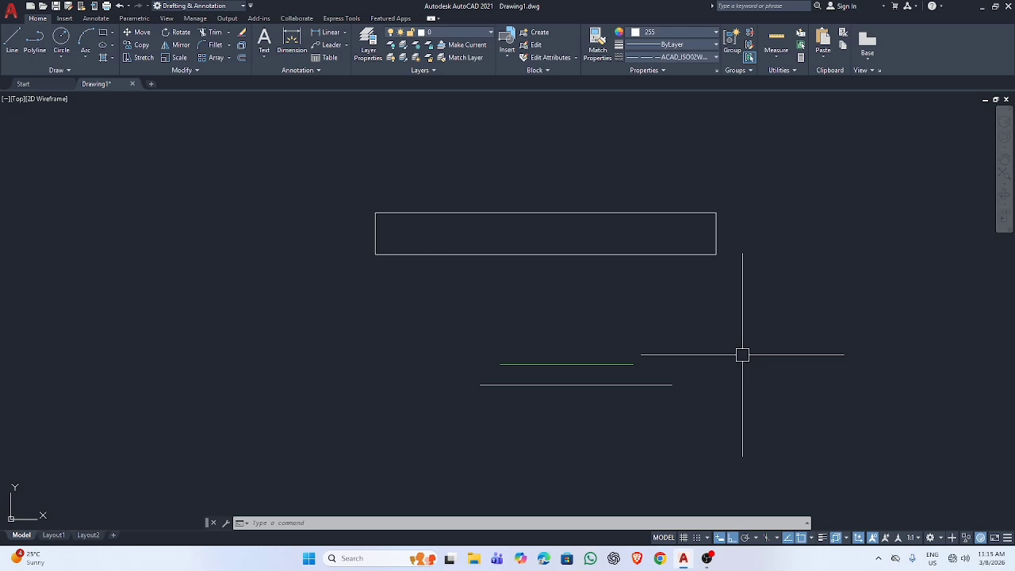
# Display the Tool Palettes to view the architectural samples, and close them.
pyautogui.scroll(2, 568, 229)
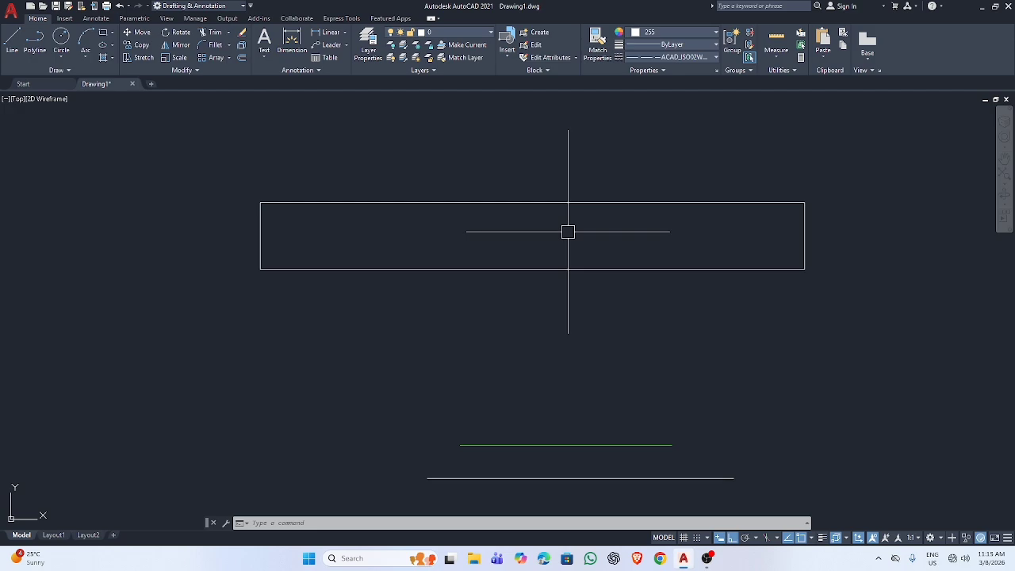
pyautogui.hotkey('ctrl', '3')
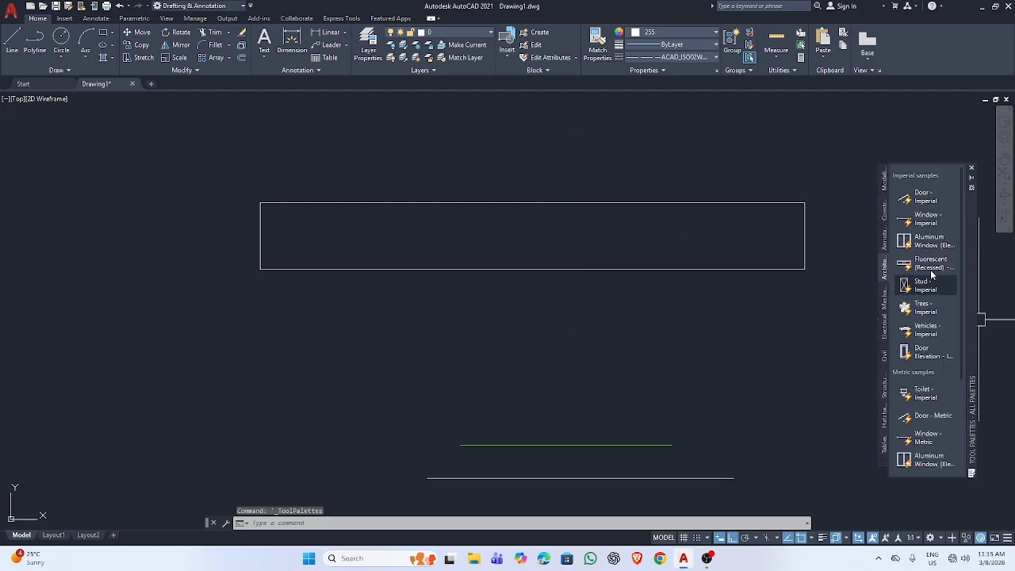
pyautogui.click(972, 171)
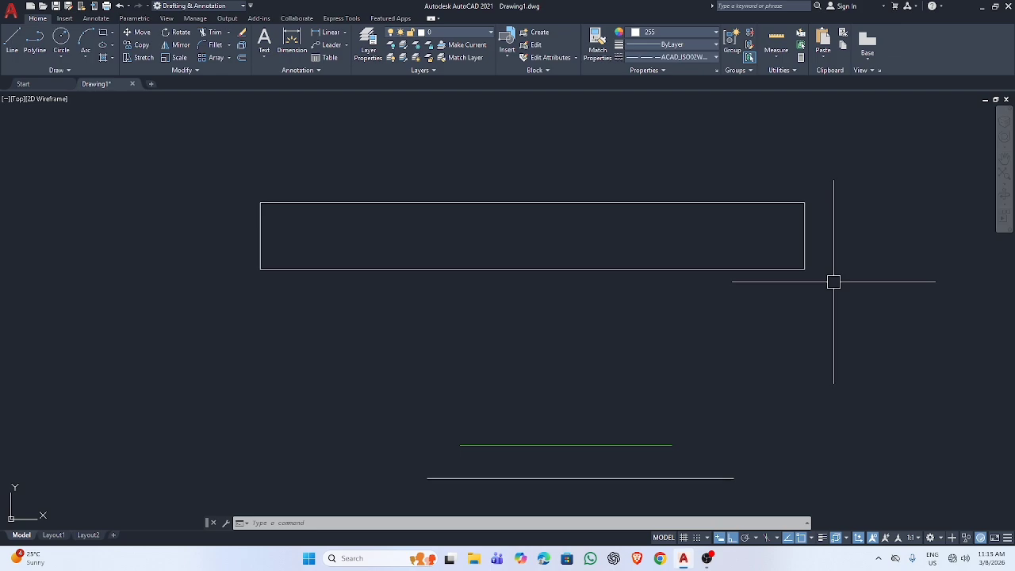
# Open the Properties palette with nothing selected, look through its general and view settings, and close it.
pyautogui.hotkey('ctrl', '1')
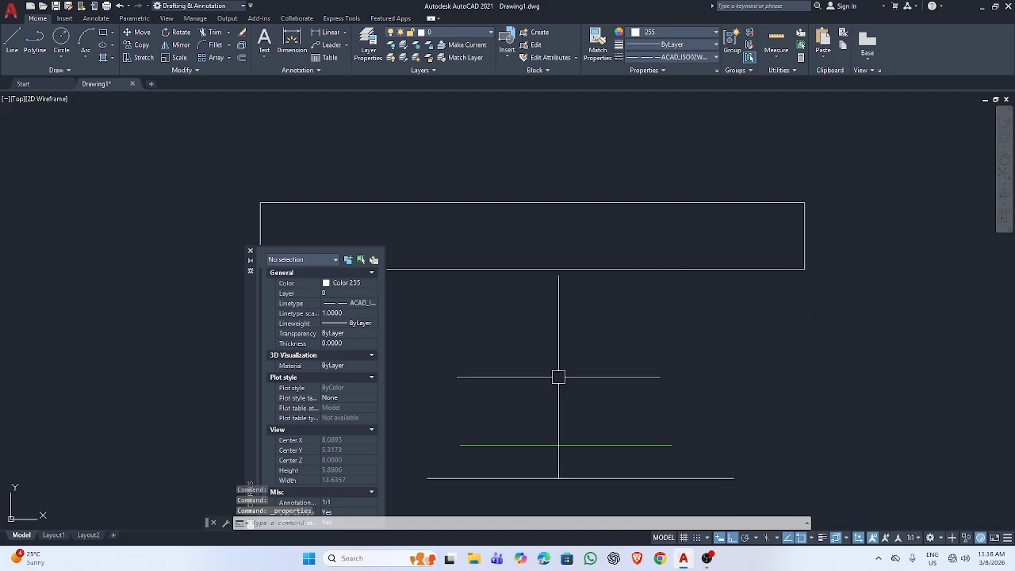
pyautogui.scroll(-1, 315, 411)
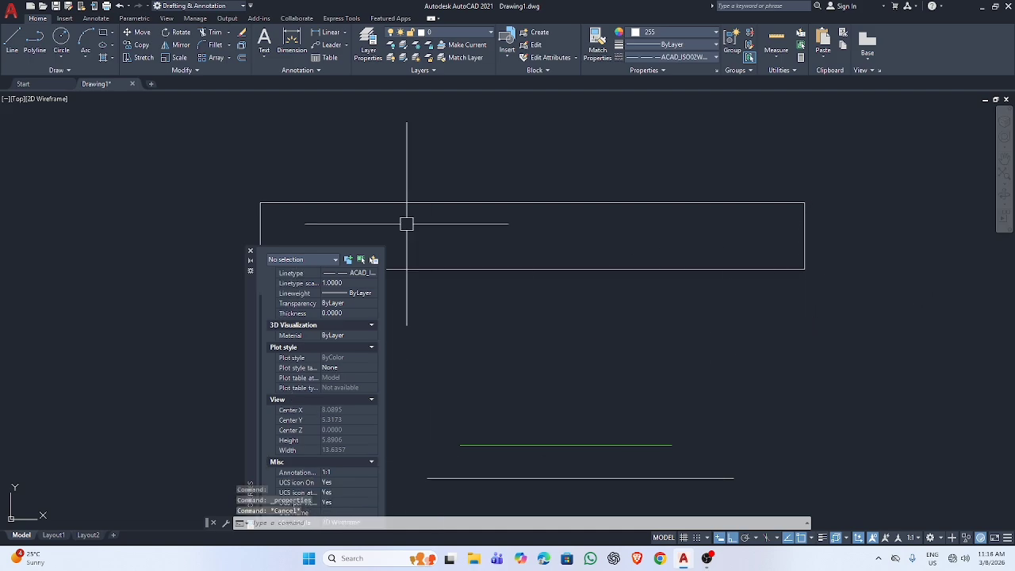
pyautogui.click(250, 251)
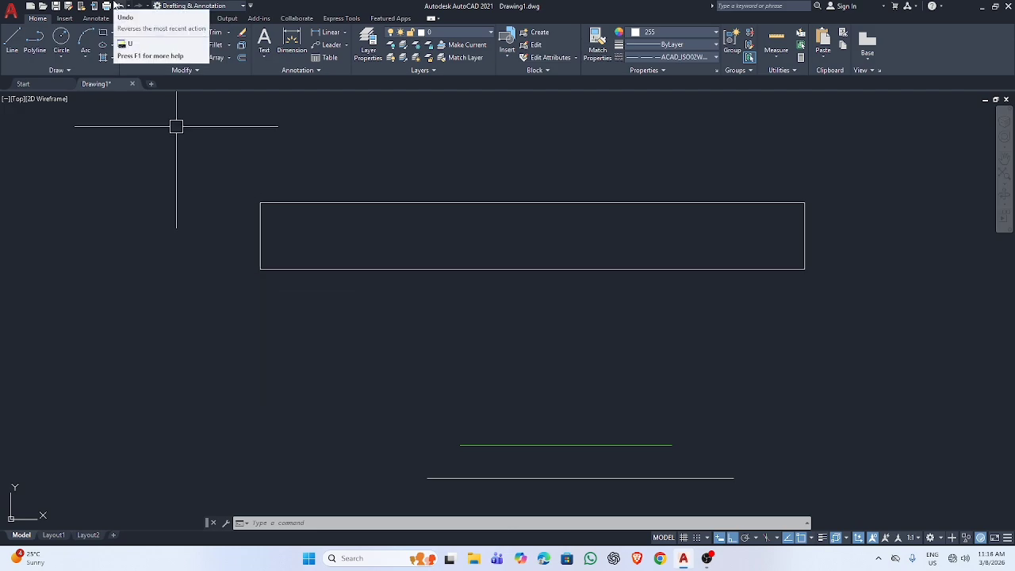
# Reopen the Tool Palettes with the TP command, browse the imperial and metric architectural samples, and close them.
pyautogui.write('tp')
pyautogui.press('Return')
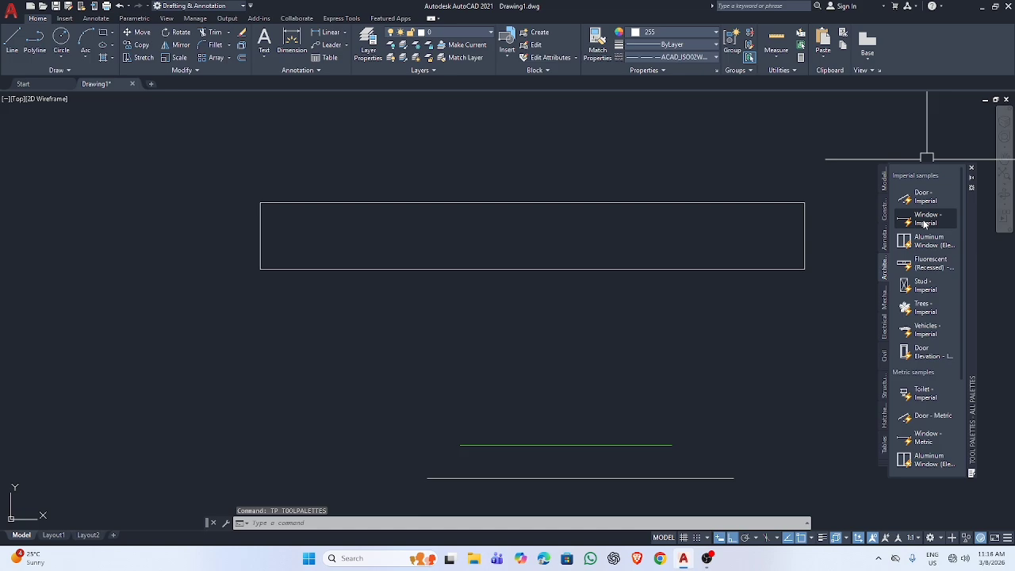
pyautogui.scroll(-3, 924, 224)
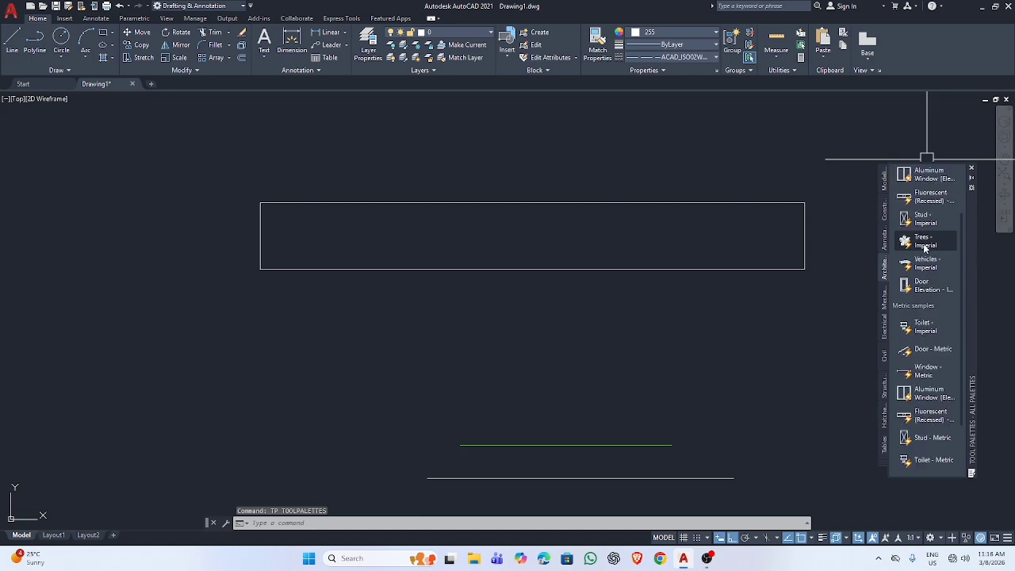
pyautogui.click(972, 165)
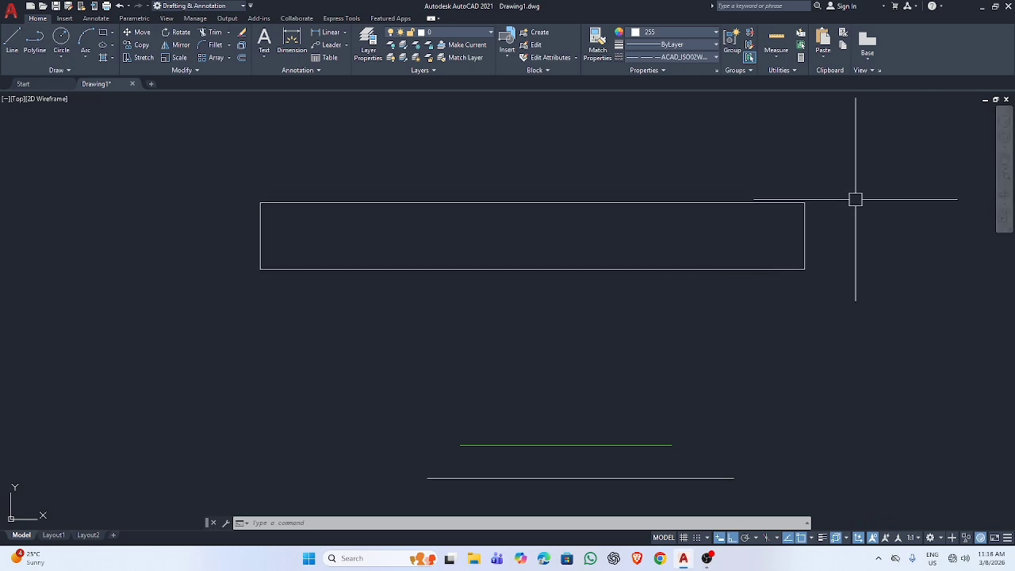
# Close Drawing1 without saving its changes and start a new blank drawing.
pyautogui.scroll(2, 854, 197)
pyautogui.scroll(-12, 770, 267)
pyautogui.press('Escape')
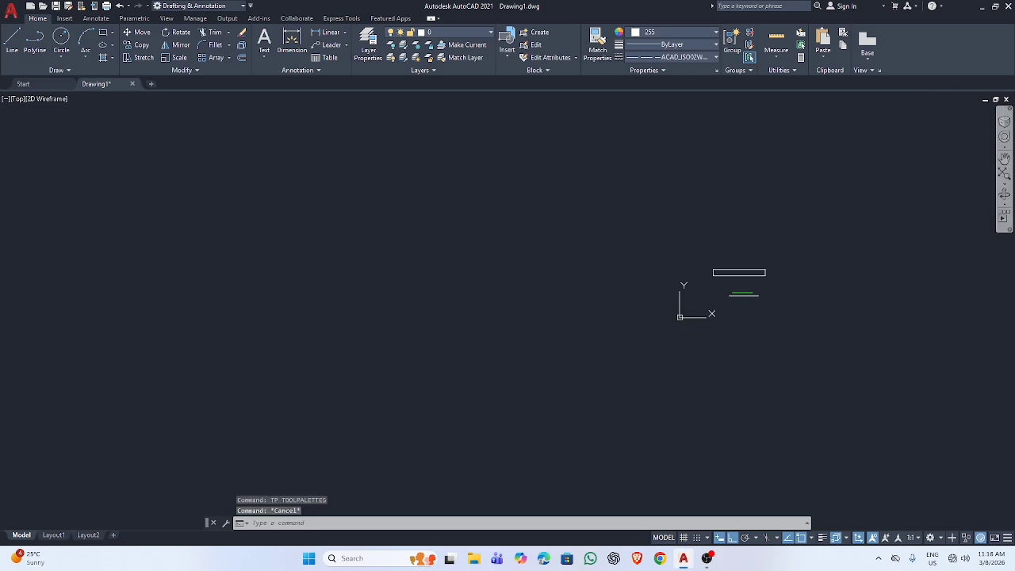
pyautogui.click(1007, 99)
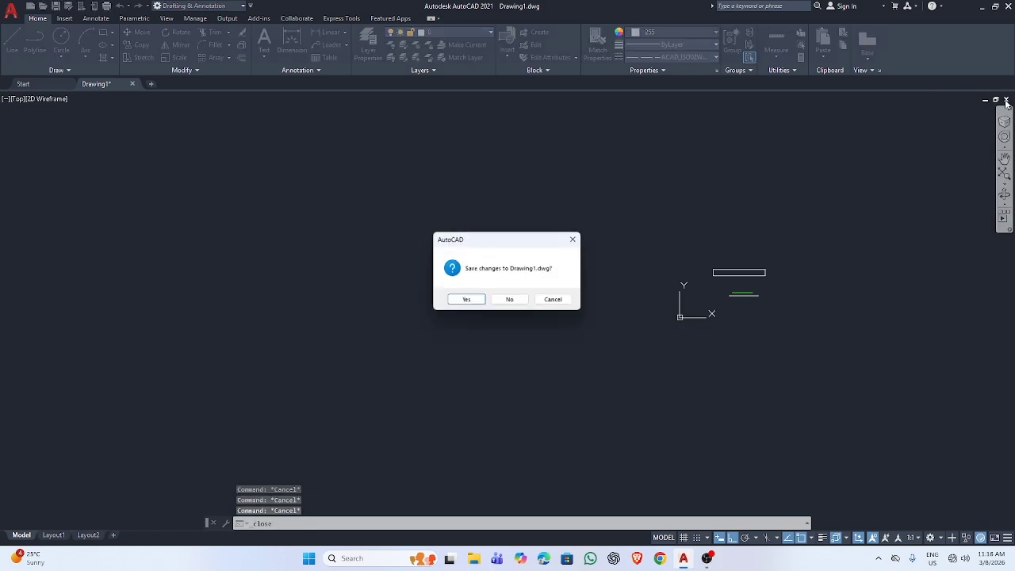
pyautogui.click(505, 305)
pyautogui.click(224, 232)
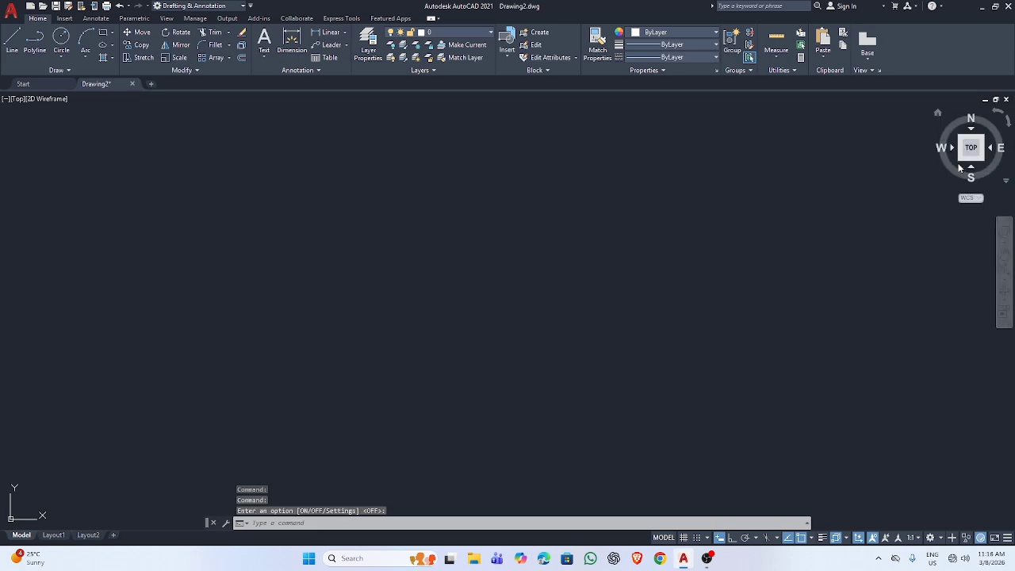
# Turn the empty model through the isometric and side views with the ViewCube, and return to the top view with north up.
pyautogui.click(961, 162)
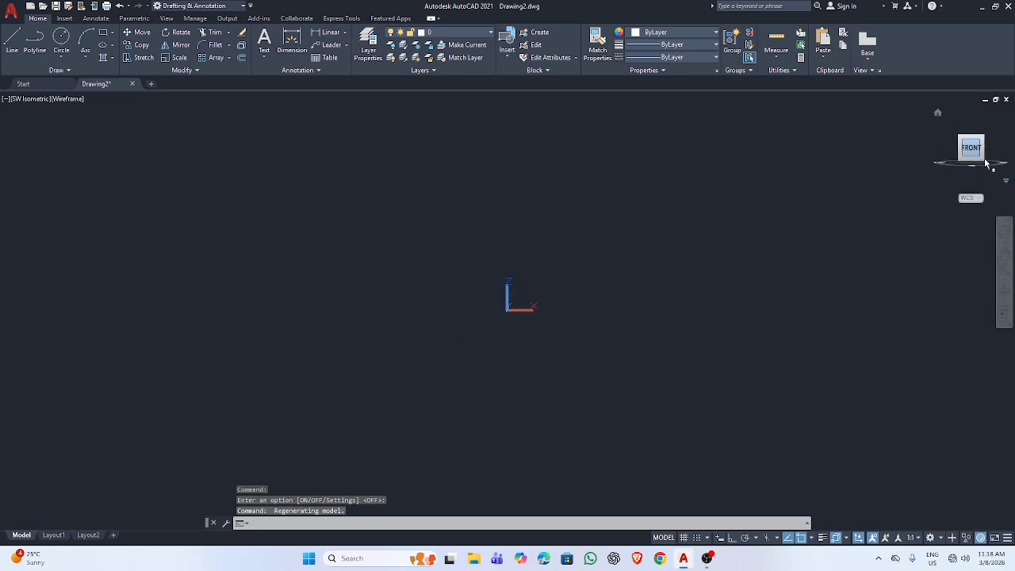
pyautogui.click(985, 150)
pyautogui.click(984, 149)
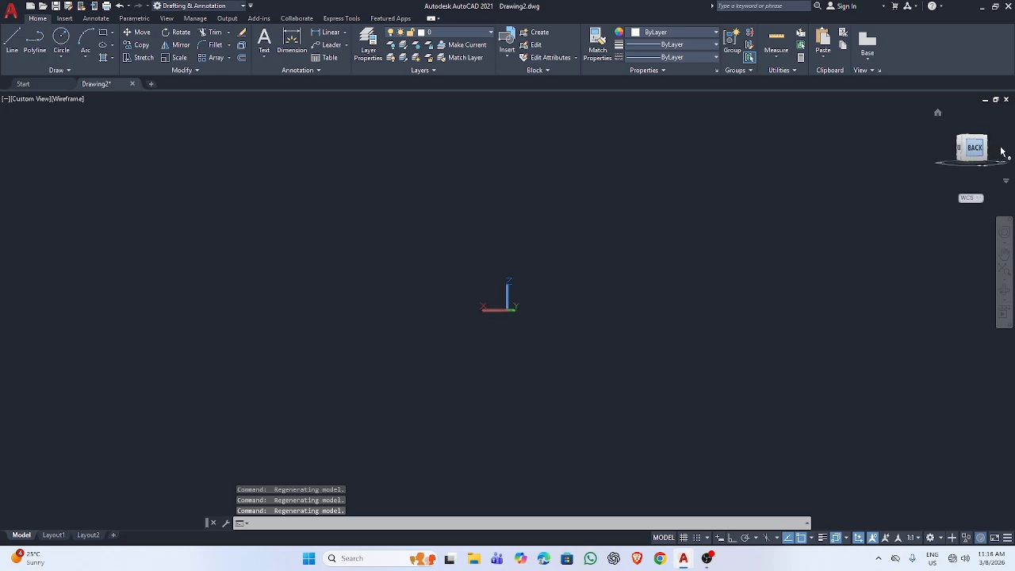
pyautogui.click(984, 149)
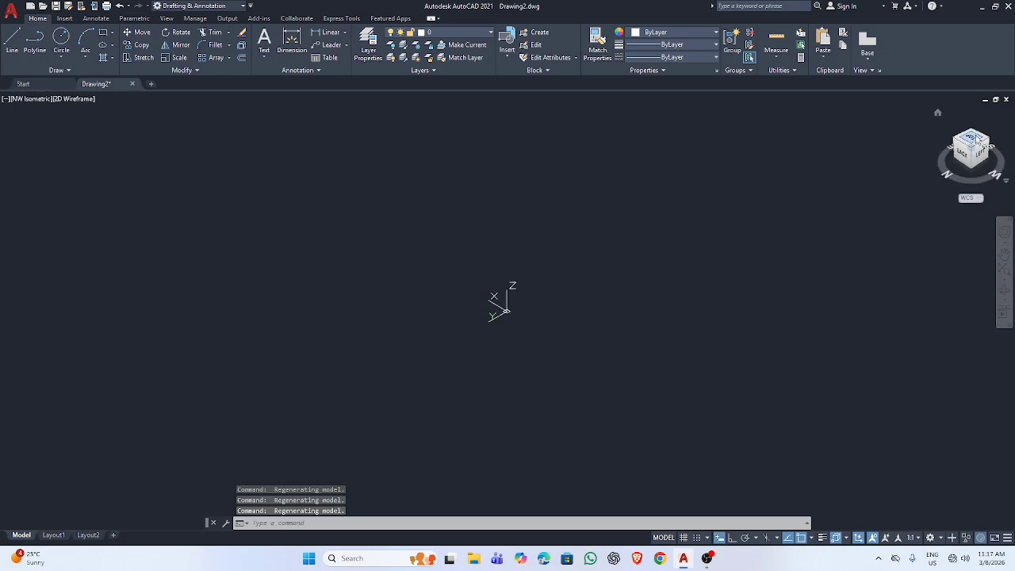
pyautogui.click(981, 153)
pyautogui.click(997, 113)
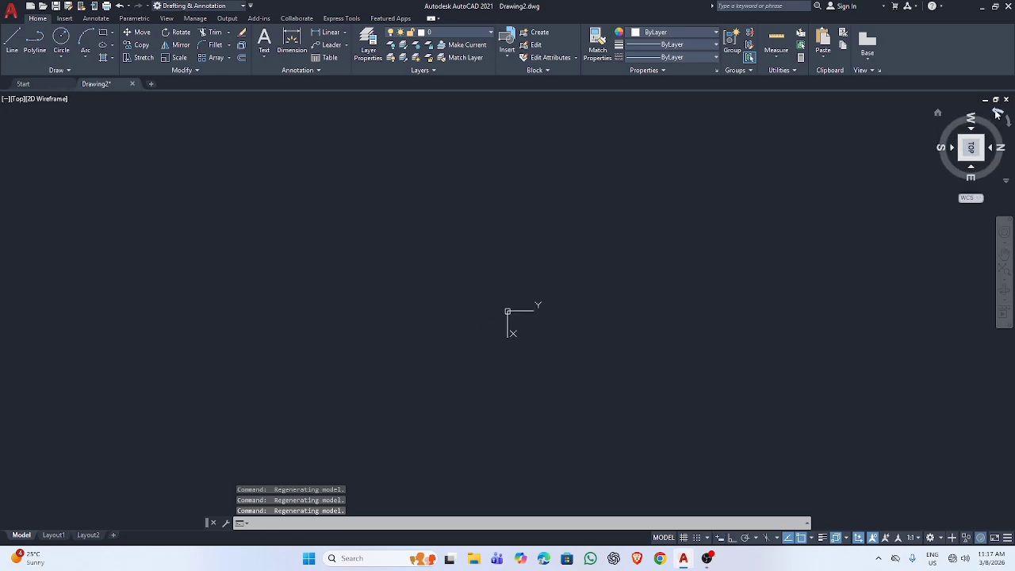
pyautogui.click(997, 113)
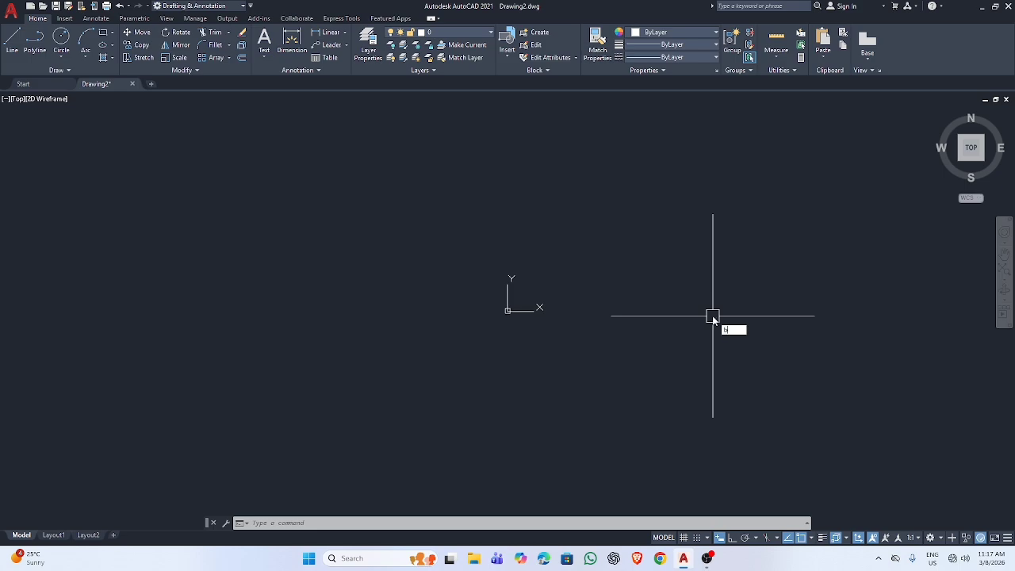
# Display the Edit Block Definition dialog with the BE command and close it.
pyautogui.write('e')
pyautogui.press('Return')
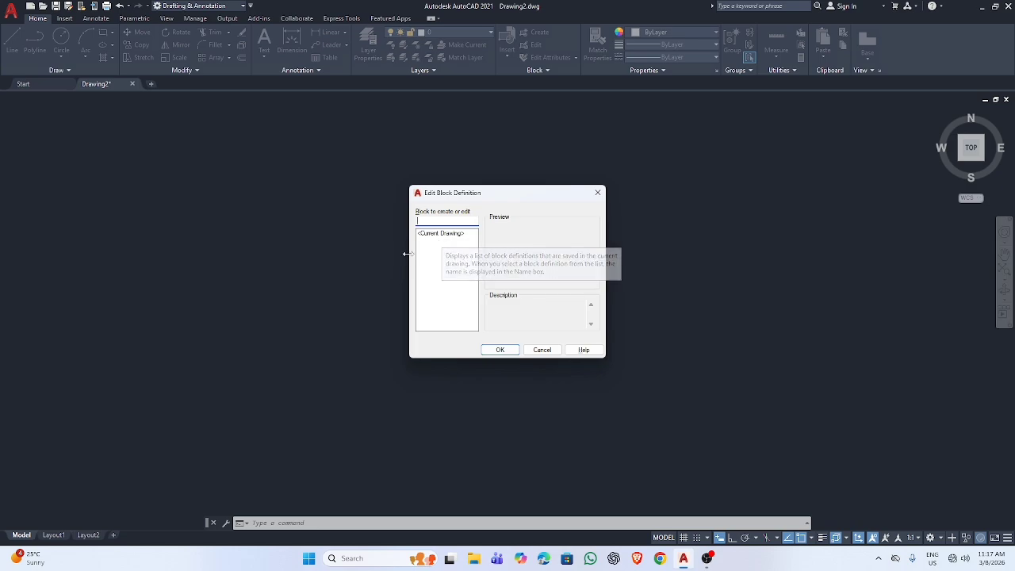
pyautogui.click(598, 192)
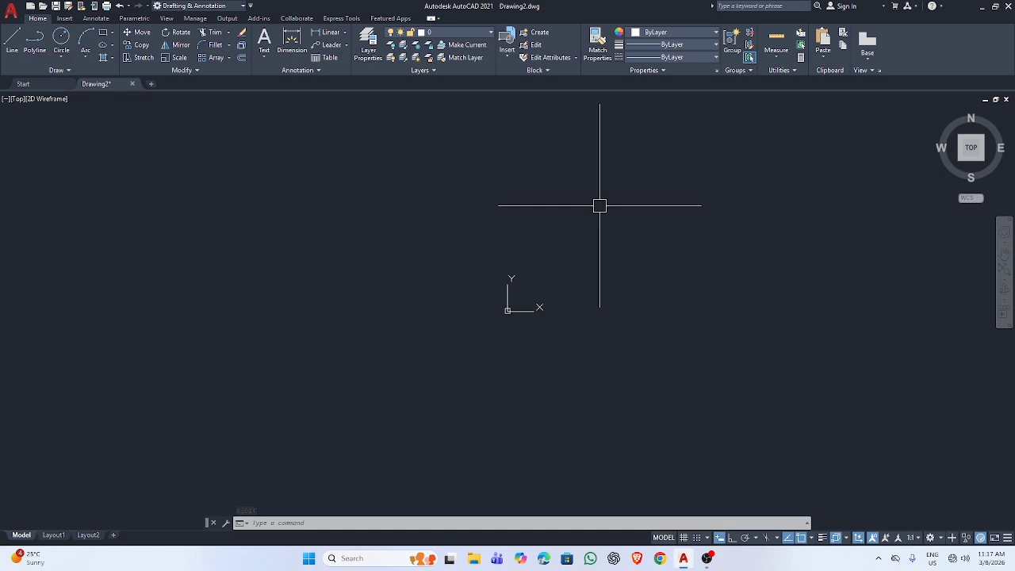
# Draw a horizontal rectangle about 0.7 units wide just above the origin with the REC command.
pyautogui.write('R')
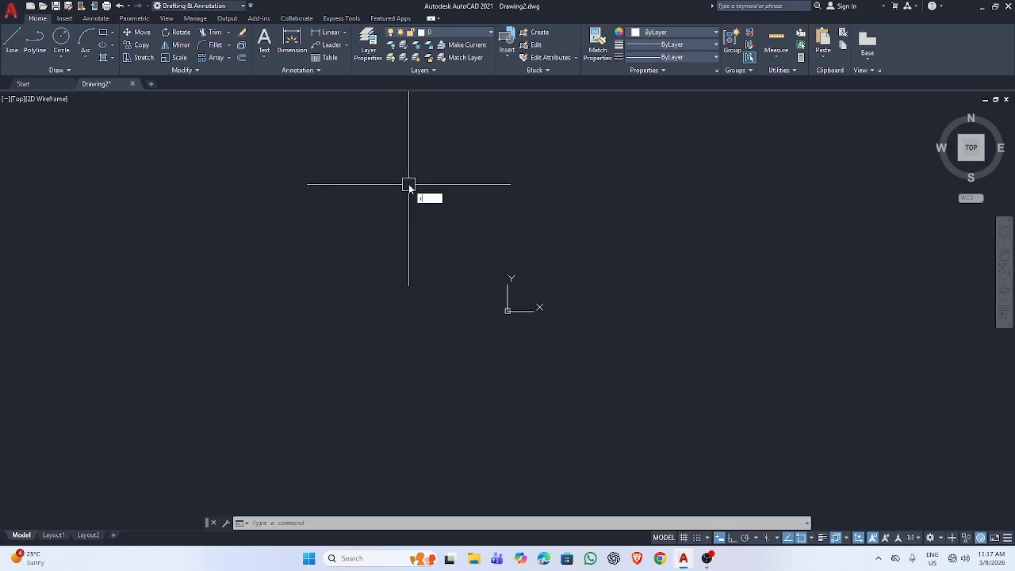
pyautogui.write('EC')
pyautogui.press('Return')
pyautogui.click(409, 214)
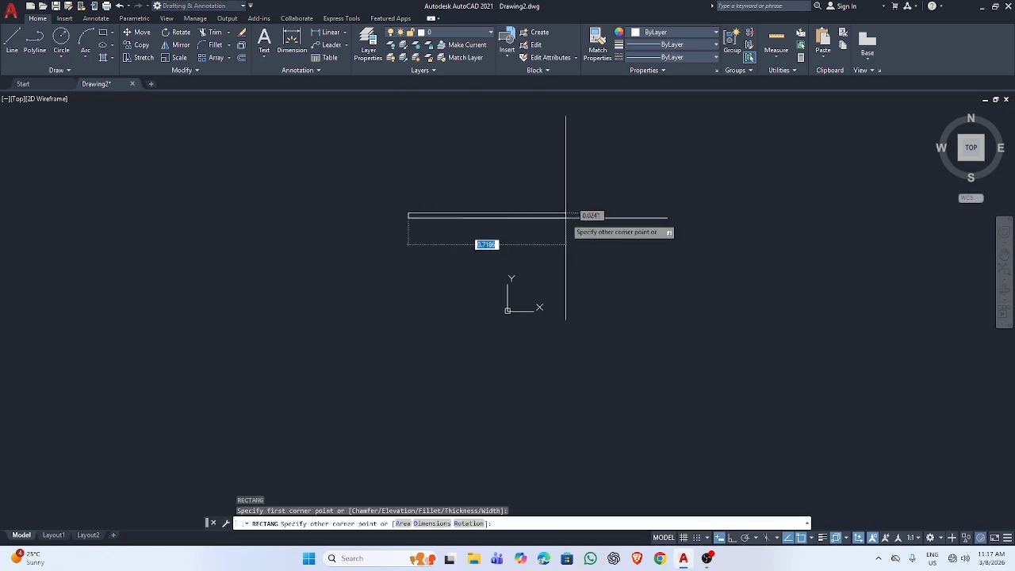
pyautogui.click(561, 251)
# Draw a circle with a radius of about 0.24 overlapping the rectangle's right end.
pyautogui.write('C')
pyautogui.press('Return')
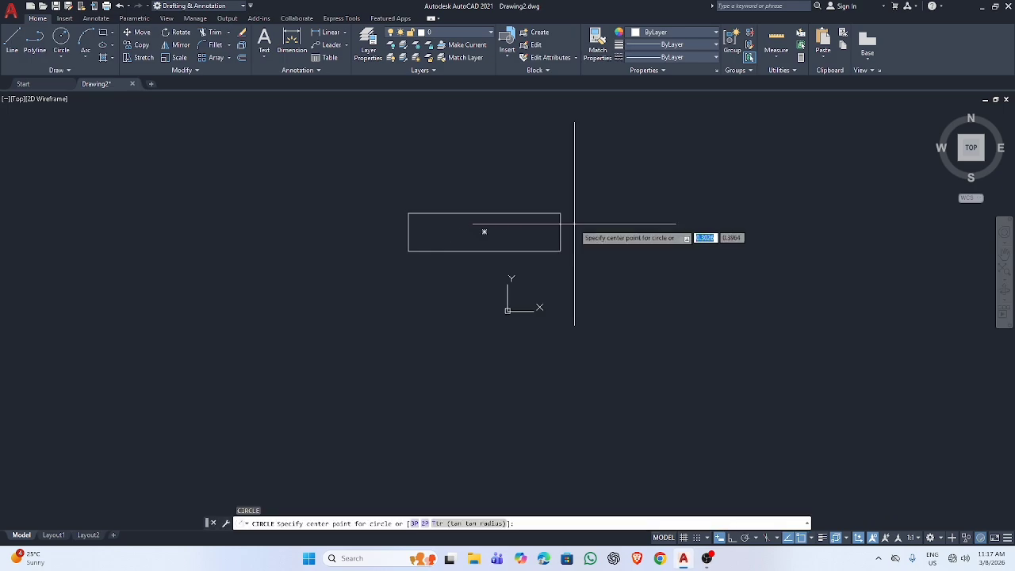
pyautogui.click(574, 217)
pyautogui.click(615, 251)
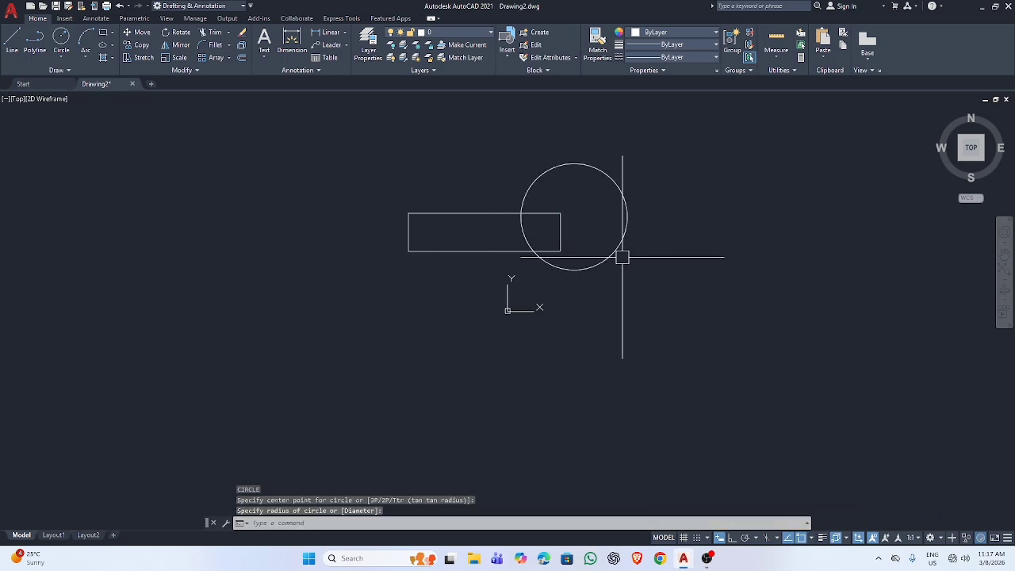
pyautogui.press('Escape')
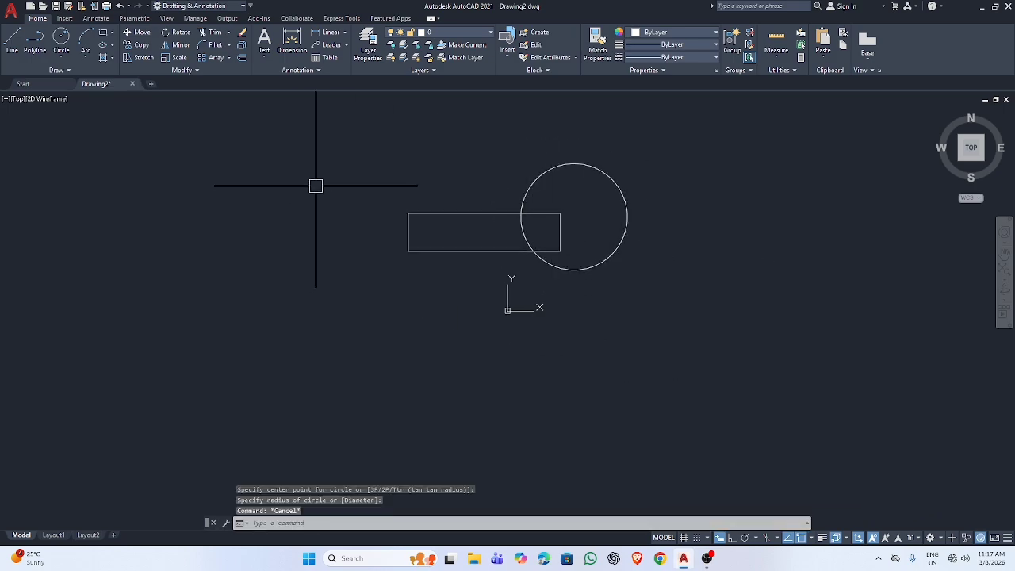
# Group the rectangle and circle with the G command, and select the group to check it.
pyautogui.click(342, 106)
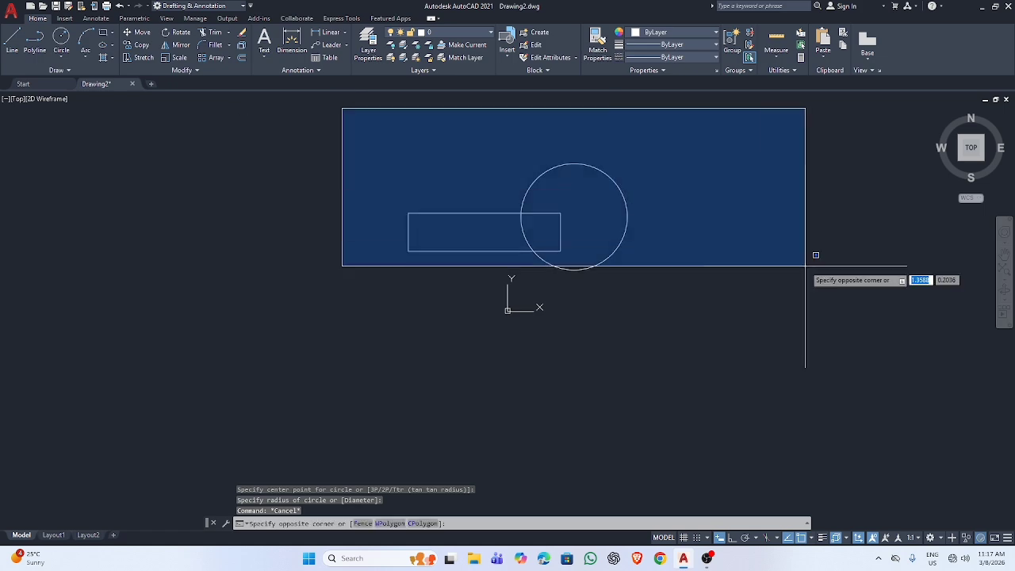
pyautogui.click(789, 321)
pyautogui.write('g')
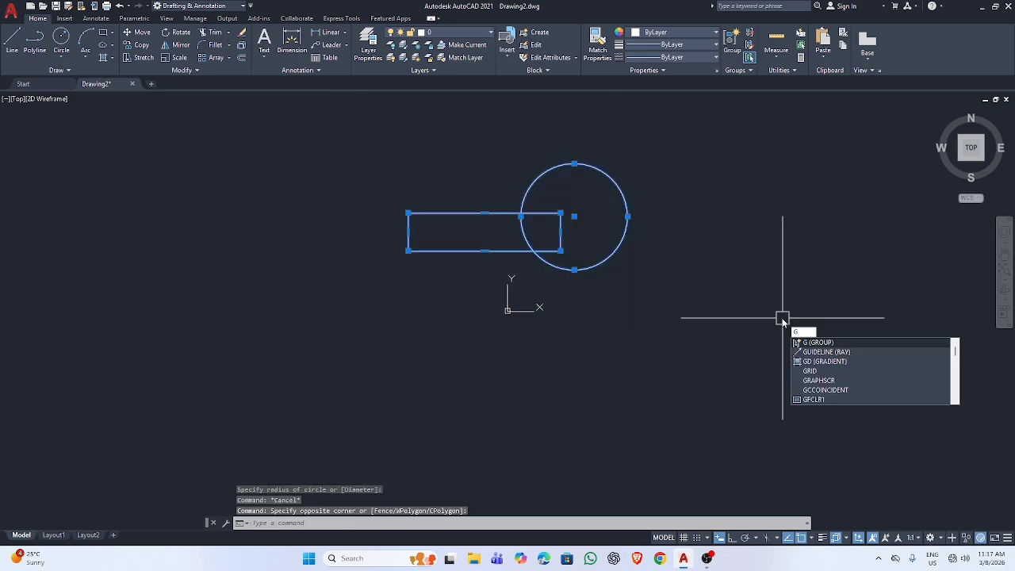
pyautogui.press('Return')
pyautogui.click(602, 265)
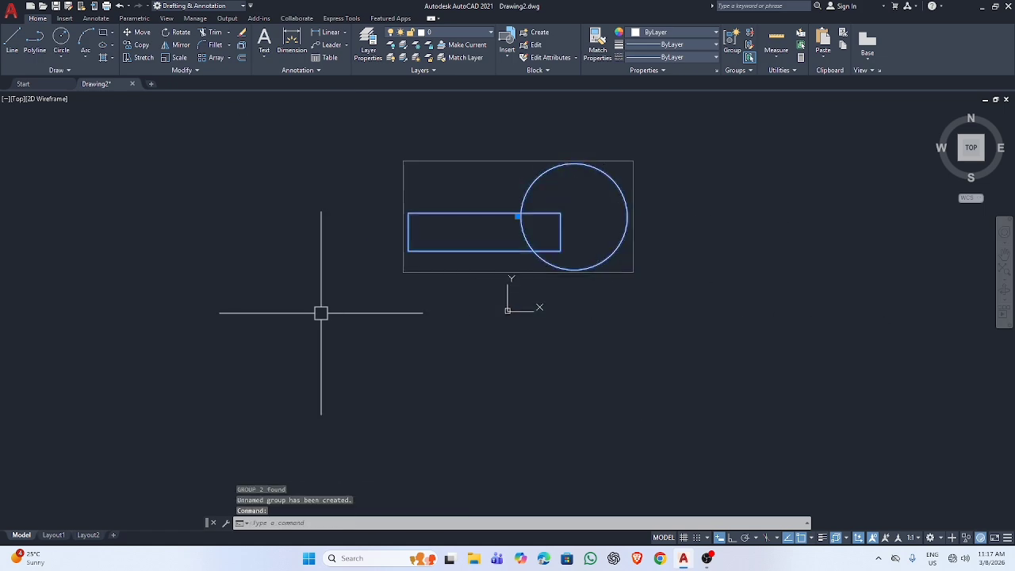
pyautogui.press('Escape')
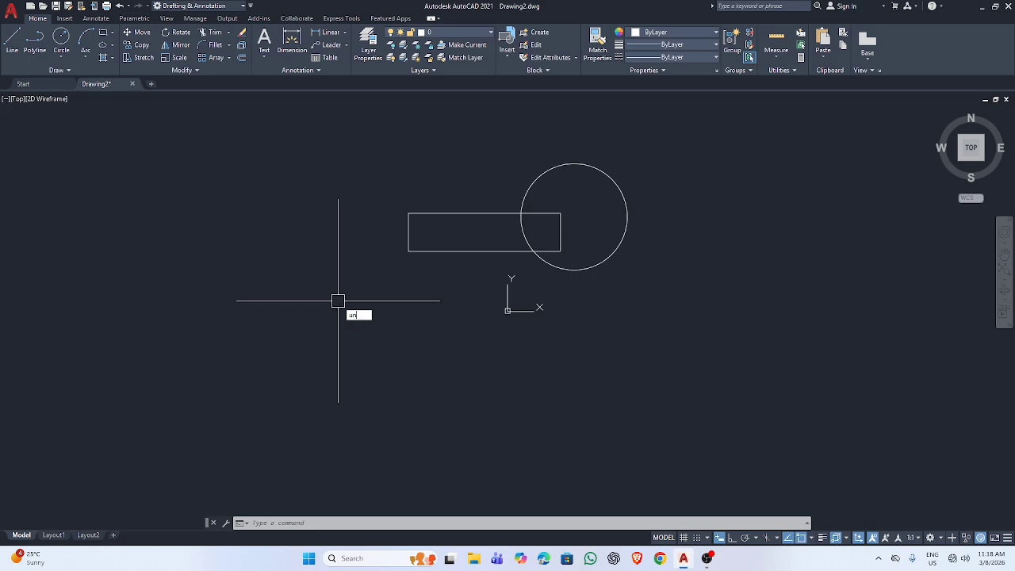
# Ungroup the rectangle and circle with the UNGROUP command, and check that the rectangle can be selected separately.
pyautogui.write('group')
pyautogui.press('Return')
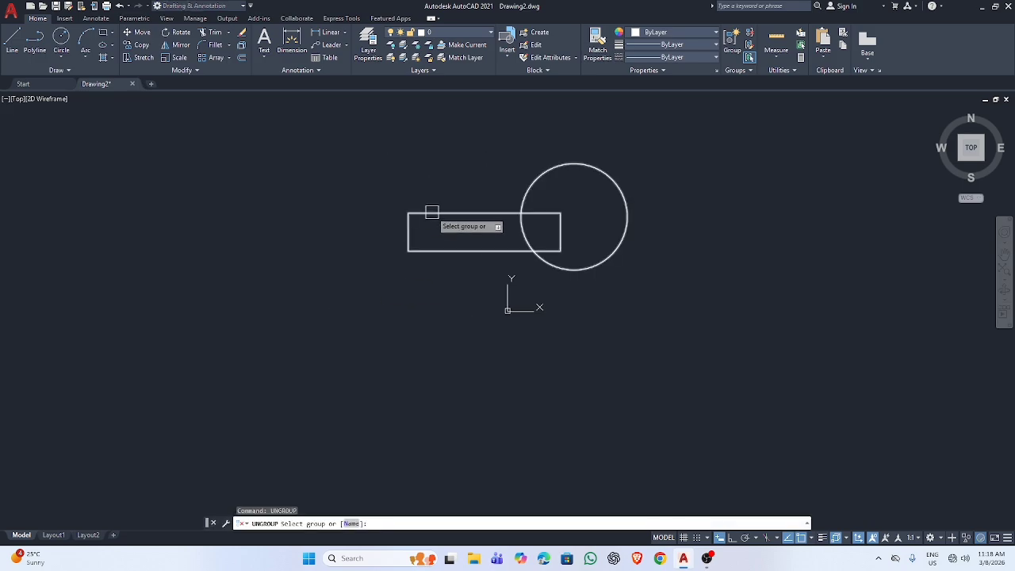
pyautogui.click(432, 213)
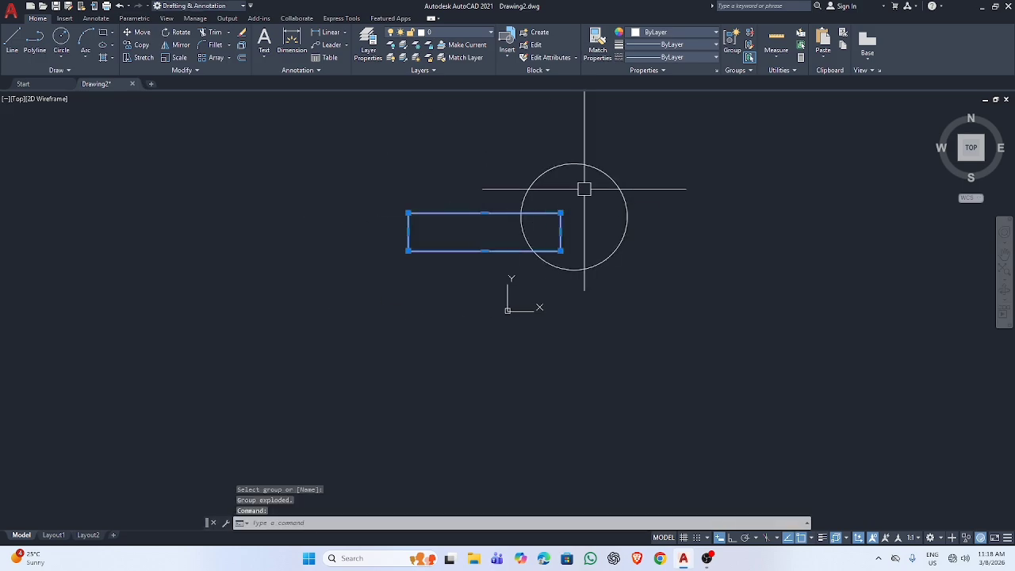
pyautogui.press('Escape')
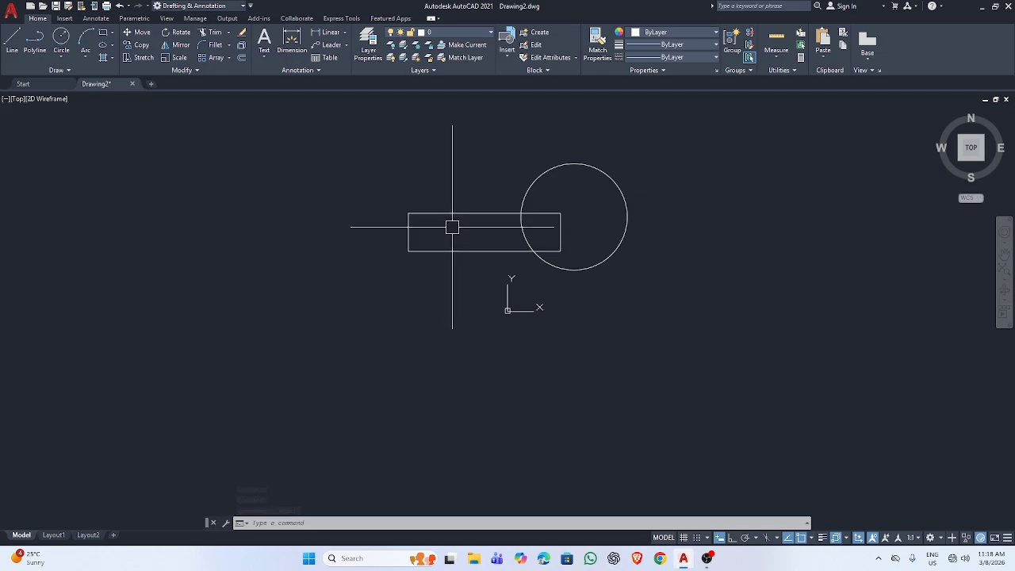
# Display the Write Block dialog with the W command and close it.
pyautogui.press('Return')
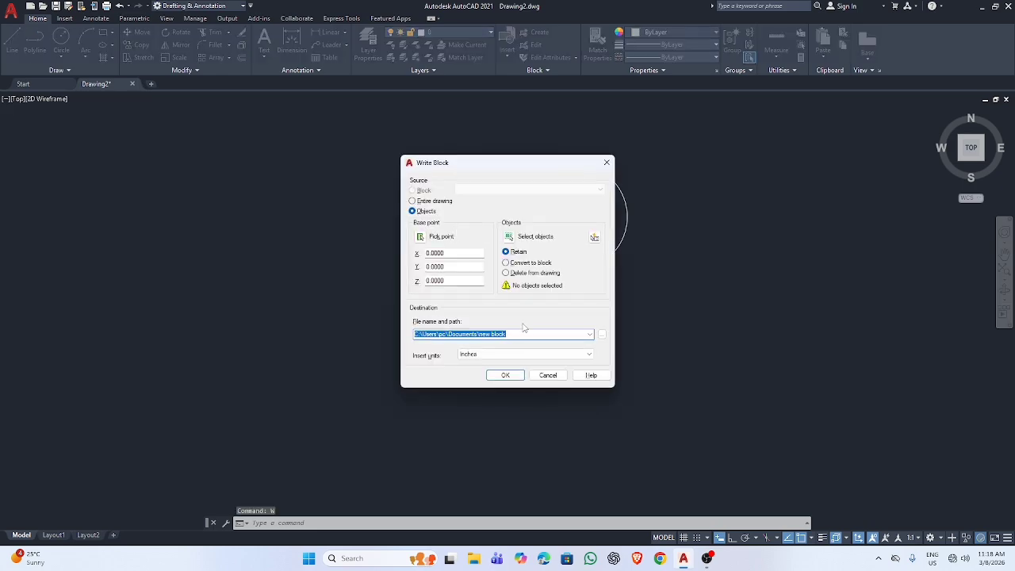
pyautogui.click(606, 163)
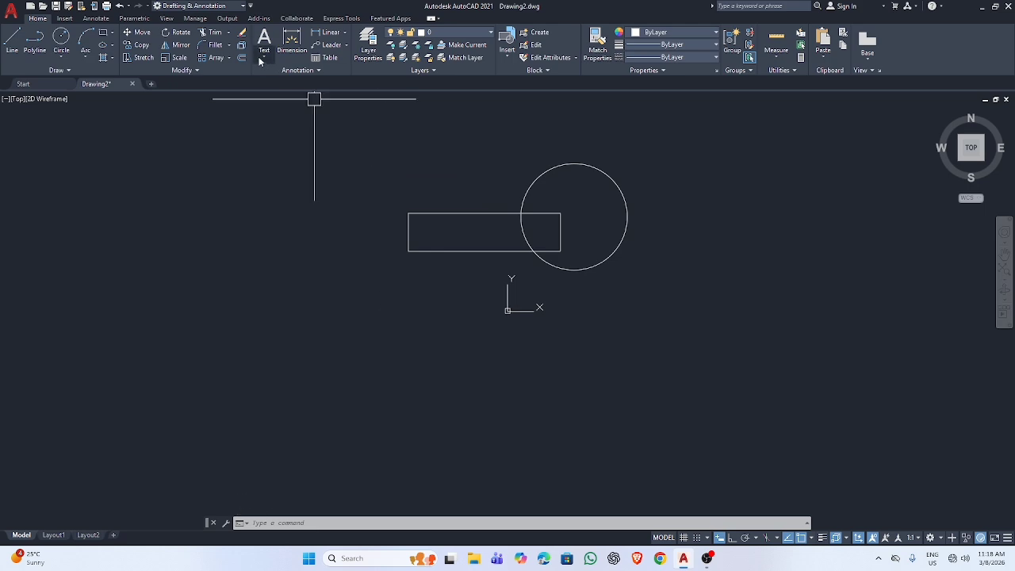
pyautogui.click(214, 58)
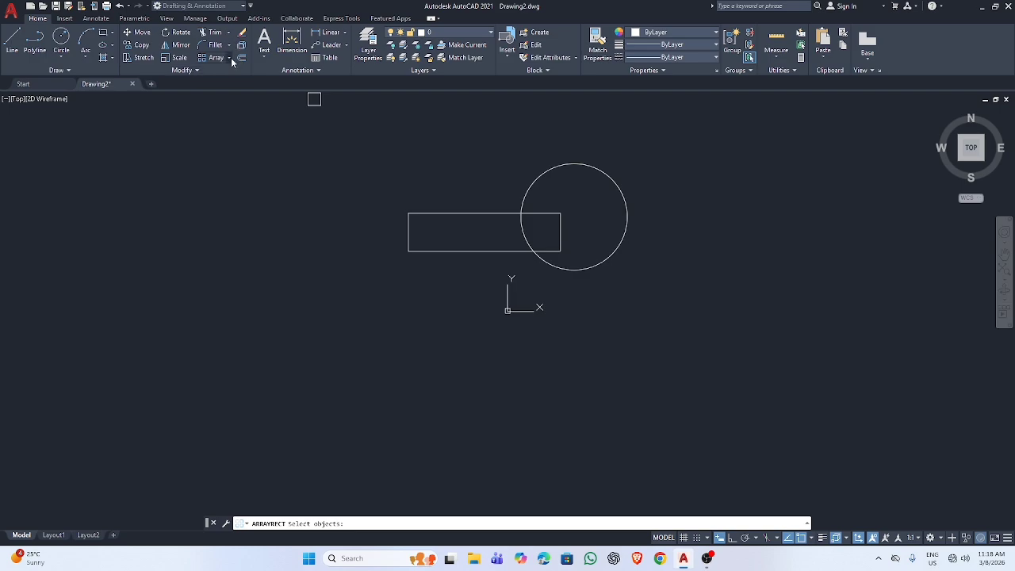
pyautogui.click(229, 58)
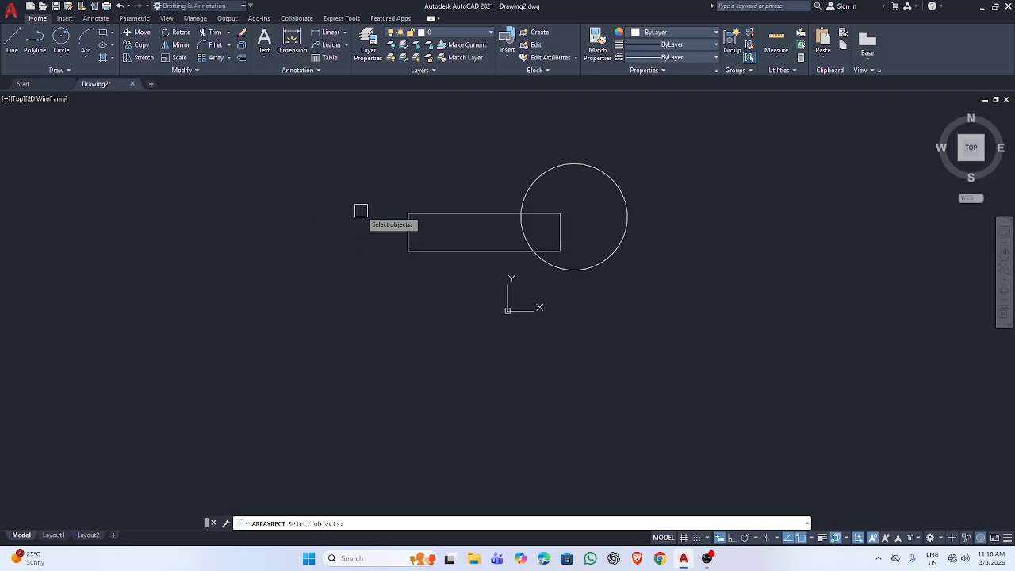
pyautogui.moveTo(928, 192); pyautogui.dragTo(410, 244, button='middle')
pyautogui.press('Escape')
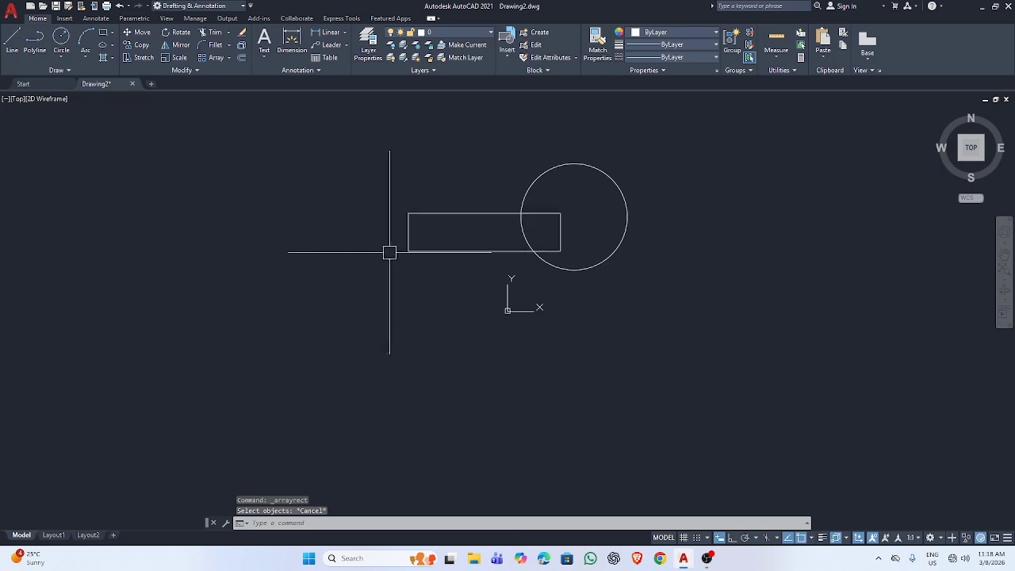
# Draw a large circle with a radius of about 0.53 in the empty area to the right of the existing shapes.
pyautogui.write('c')
pyautogui.press('Return')
pyautogui.moveTo(781, 179); pyautogui.dragTo(231, 233, button='middle')
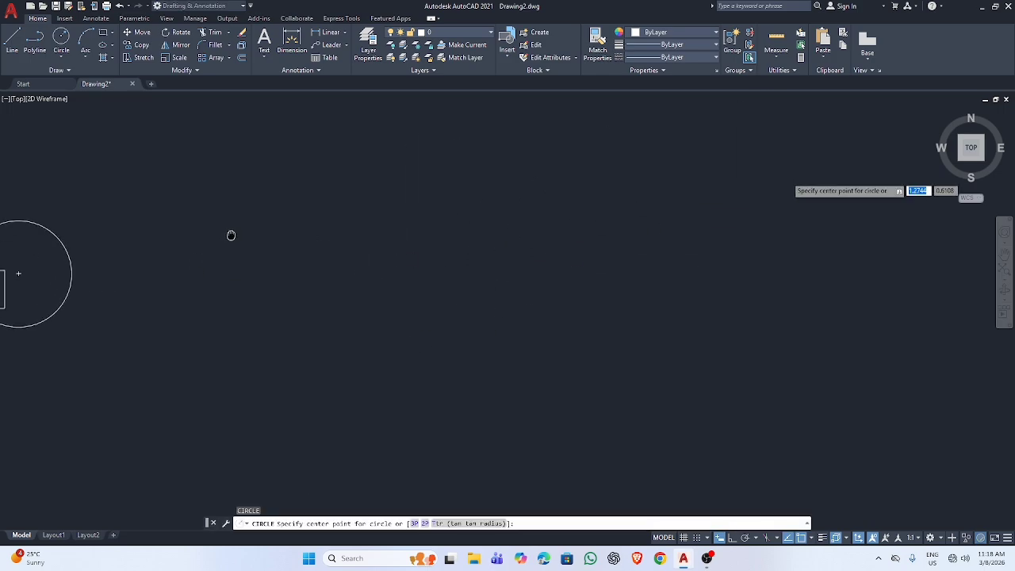
pyautogui.click(407, 232)
pyautogui.click(519, 261)
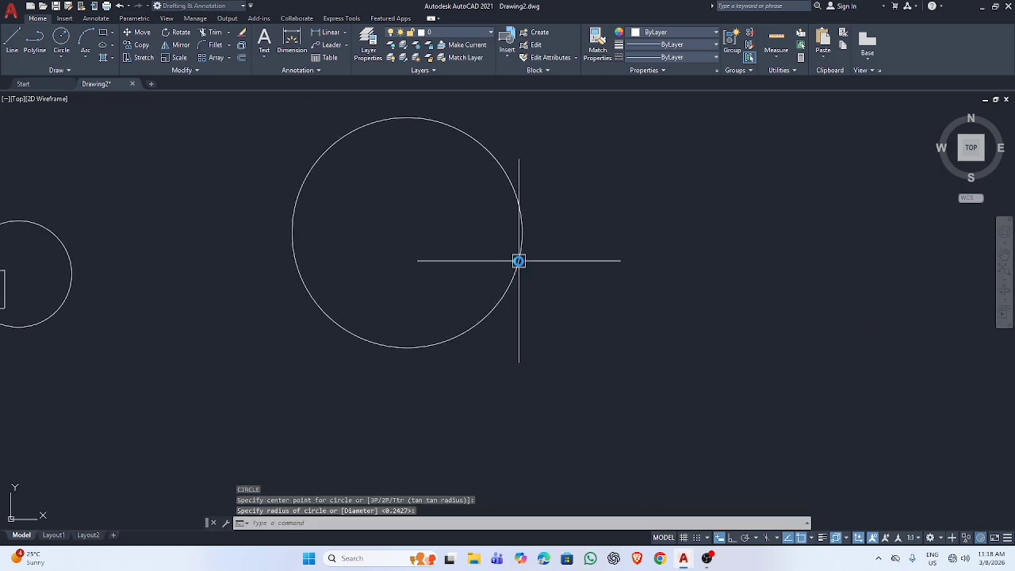
# Draw a small circle centred on the top quadrant point of the large circle.
pyautogui.press('Return')
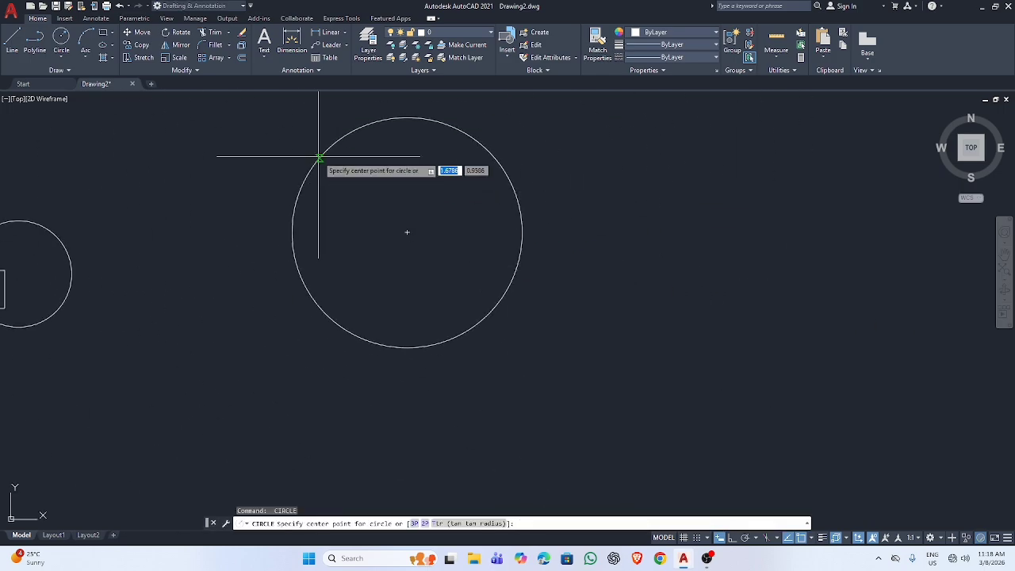
pyautogui.click(407, 118)
pyautogui.click(425, 139)
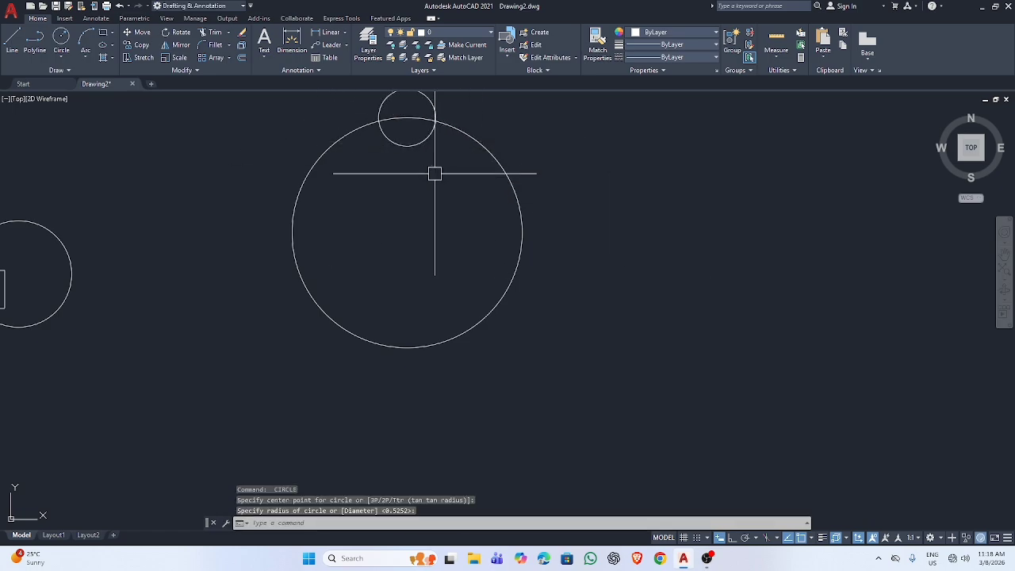
# Create a polar array of the small circle around the large circle's centre with 10 items.
pyautogui.click(221, 59)
pyautogui.click(229, 58)
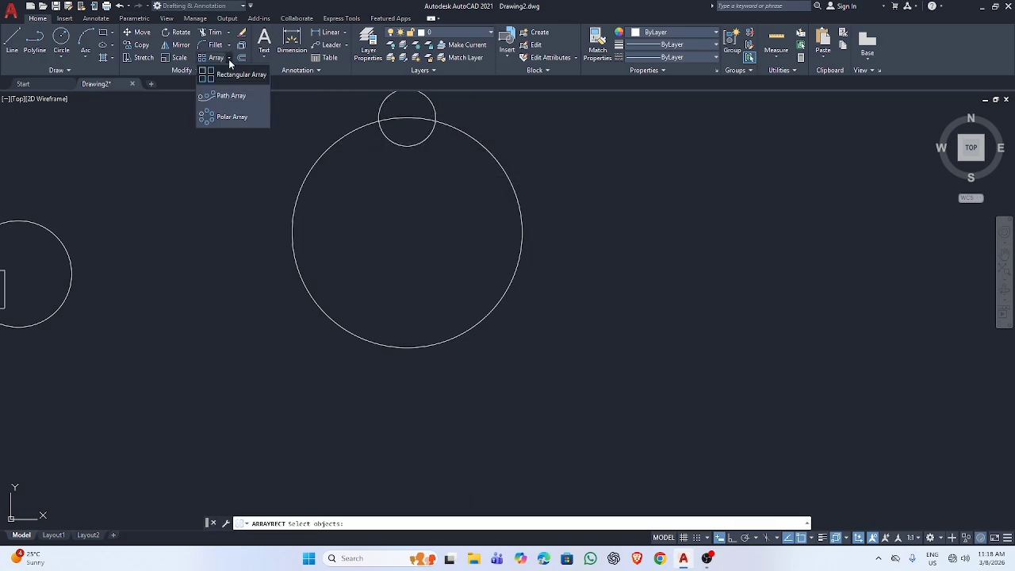
pyautogui.click(216, 116)
pyautogui.press('Return')
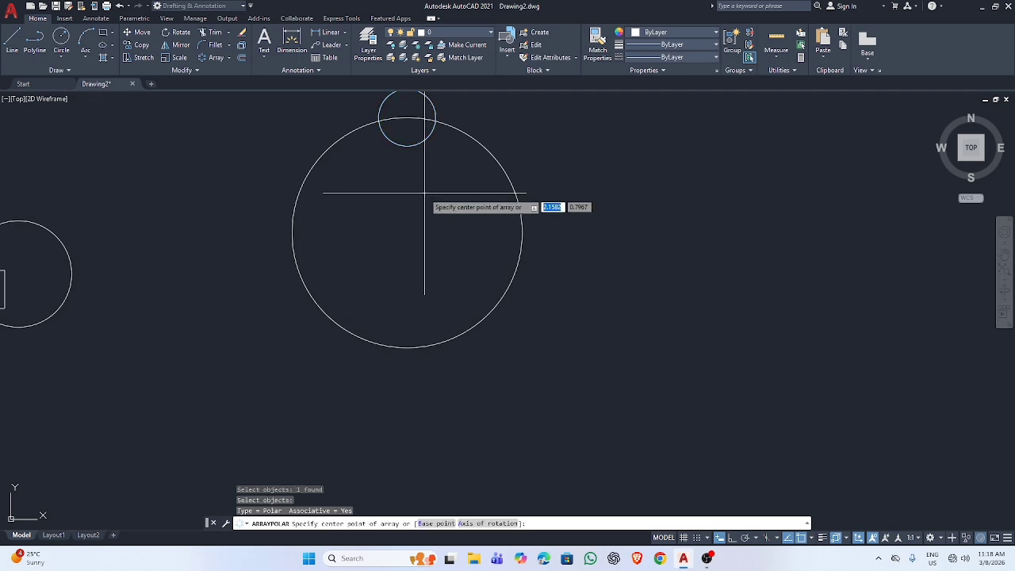
pyautogui.click(407, 232)
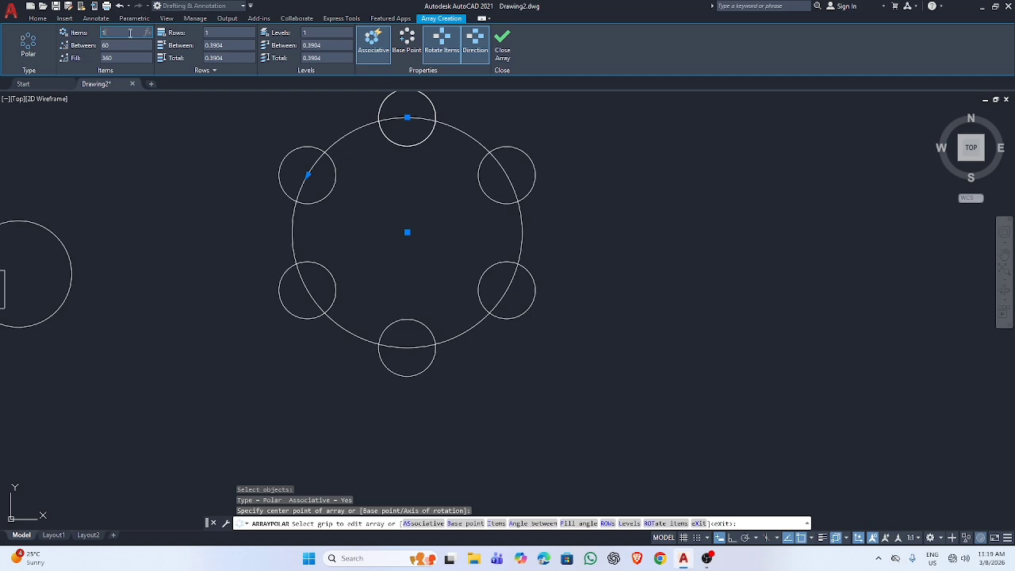
pyautogui.press('Return')
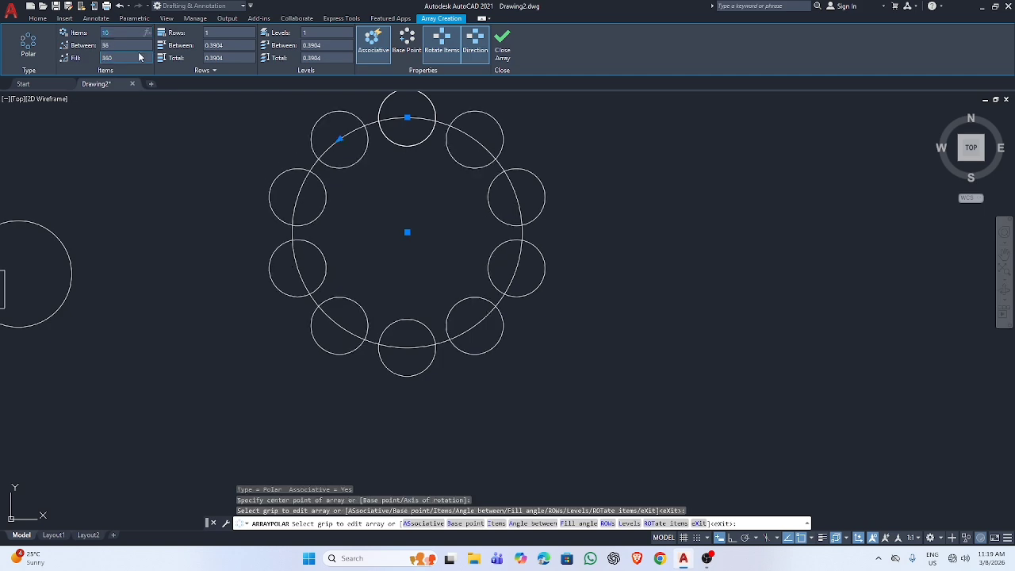
# Set the polar array's item count to 3 and finish the array.
pyautogui.write('3')
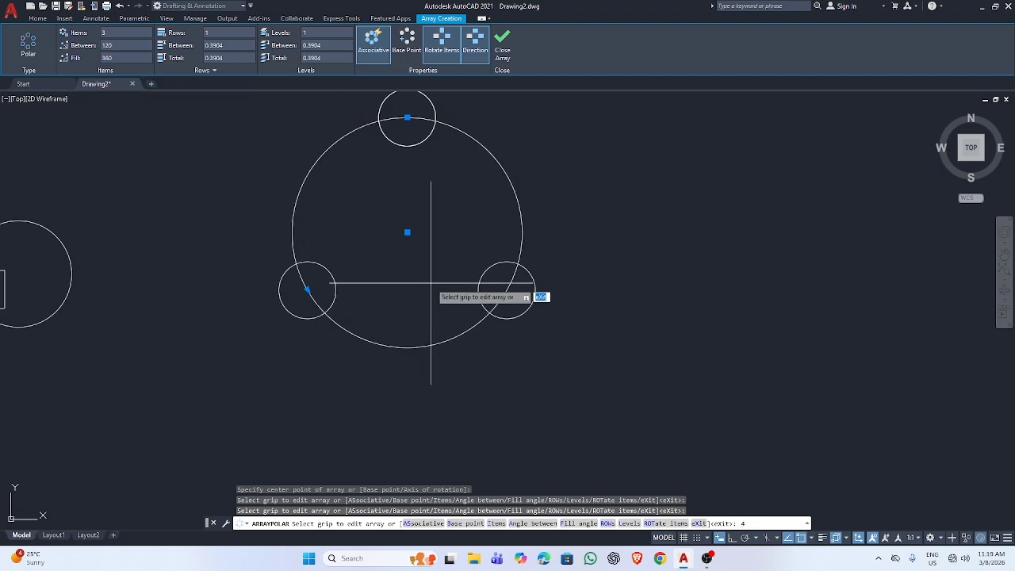
pyautogui.scroll(-5, 430, 269)
pyautogui.press('Escape')
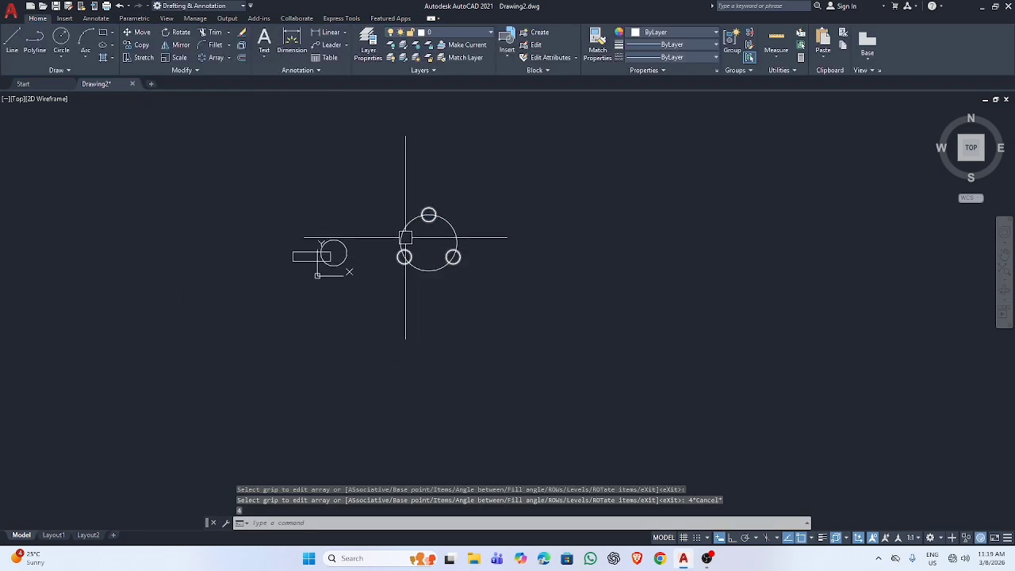
pyautogui.moveTo(540, 238); pyautogui.dragTo(314, 238, button='middle')
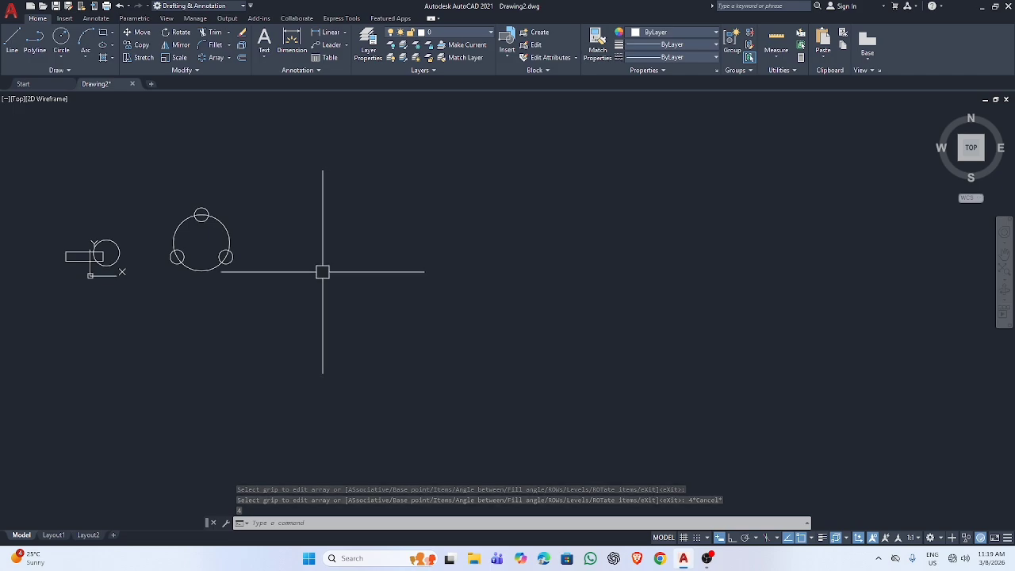
pyautogui.press('Escape')
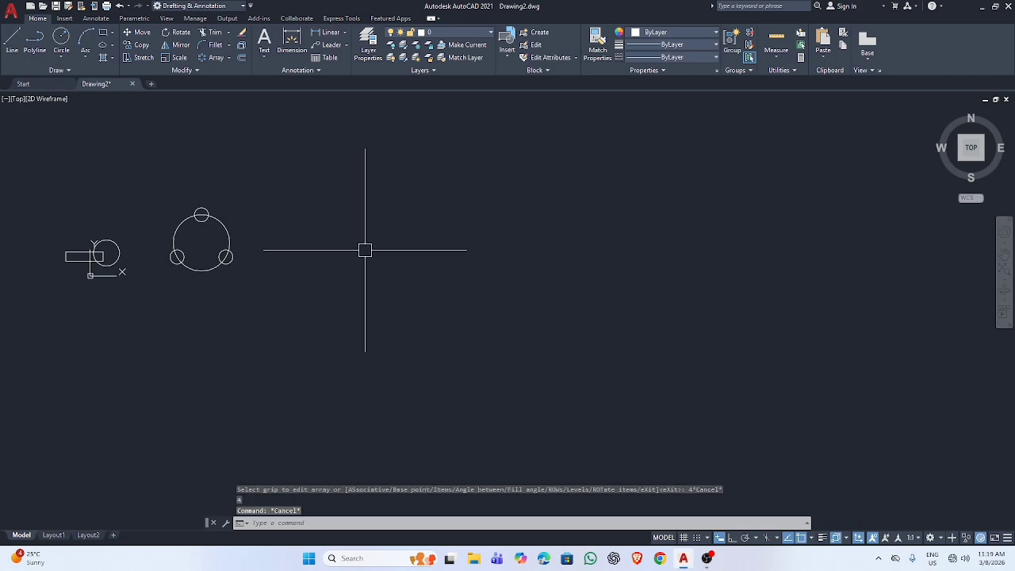
# Draw an open wavy spline through five fit points in the empty area beside the polar array.
pyautogui.write('pl')
pyautogui.press('Return')
pyautogui.click(343, 249)
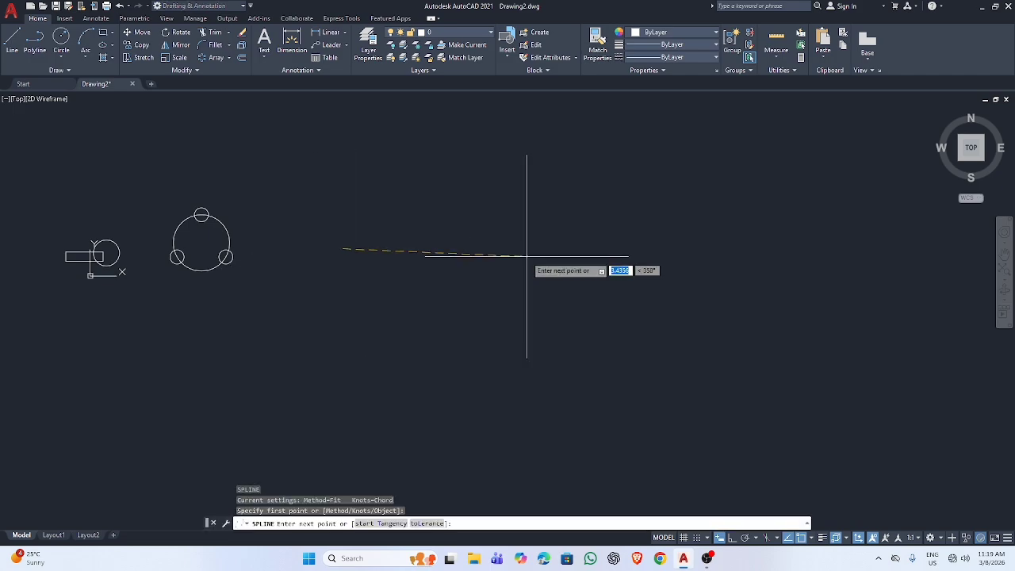
pyautogui.click(518, 235)
pyautogui.click(565, 299)
pyautogui.click(682, 288)
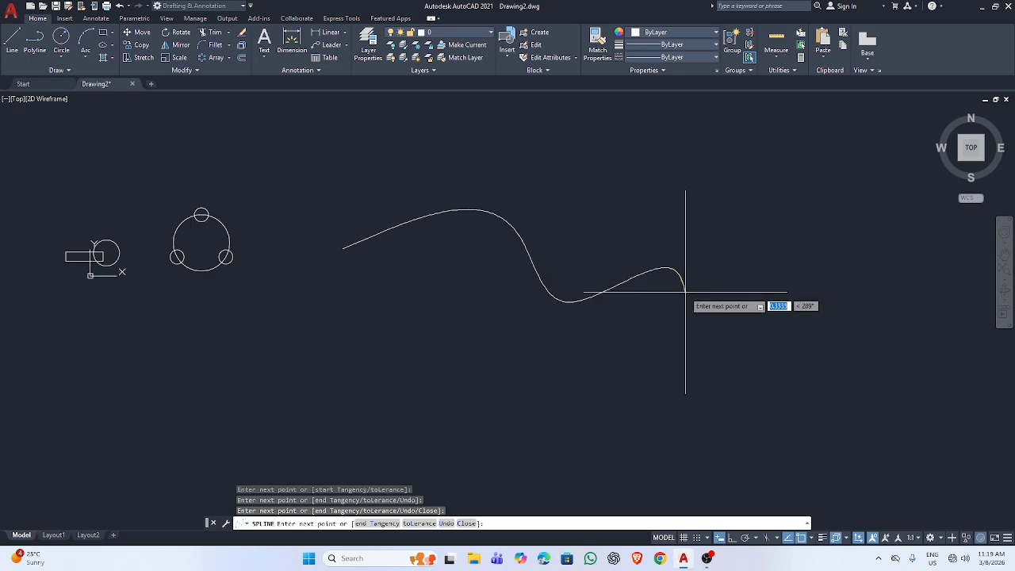
pyautogui.click(686, 291)
pyautogui.press('Return')
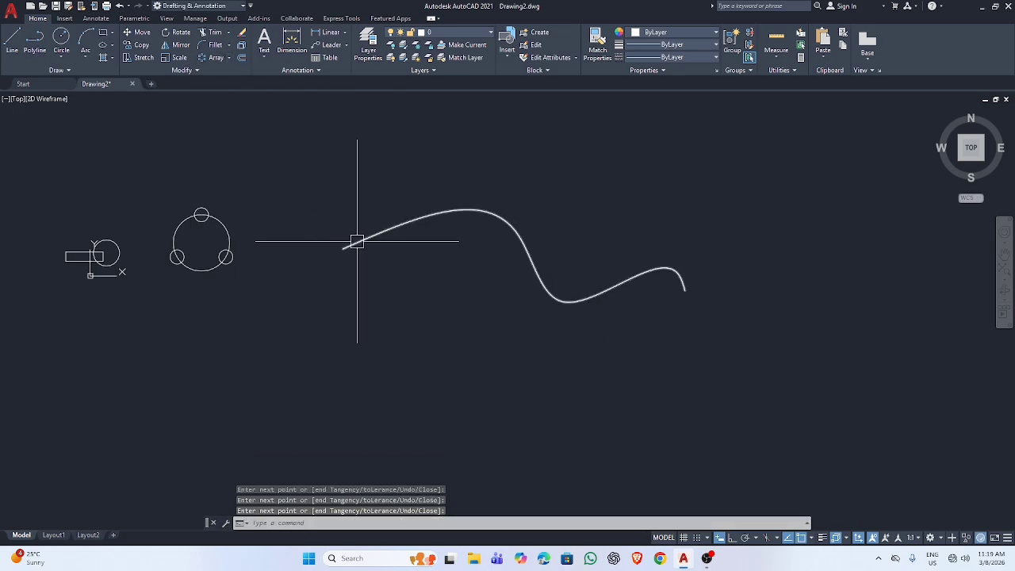
# Draw a small circle with a radius of about 0.27 centred on the spline's left endpoint.
pyautogui.write('c')
pyautogui.press('Return')
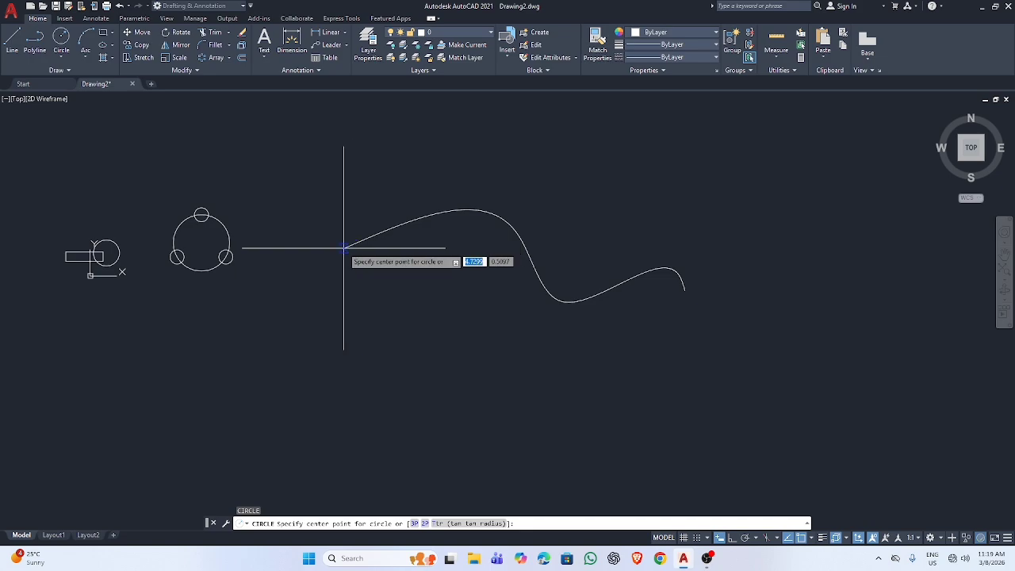
pyautogui.click(343, 248)
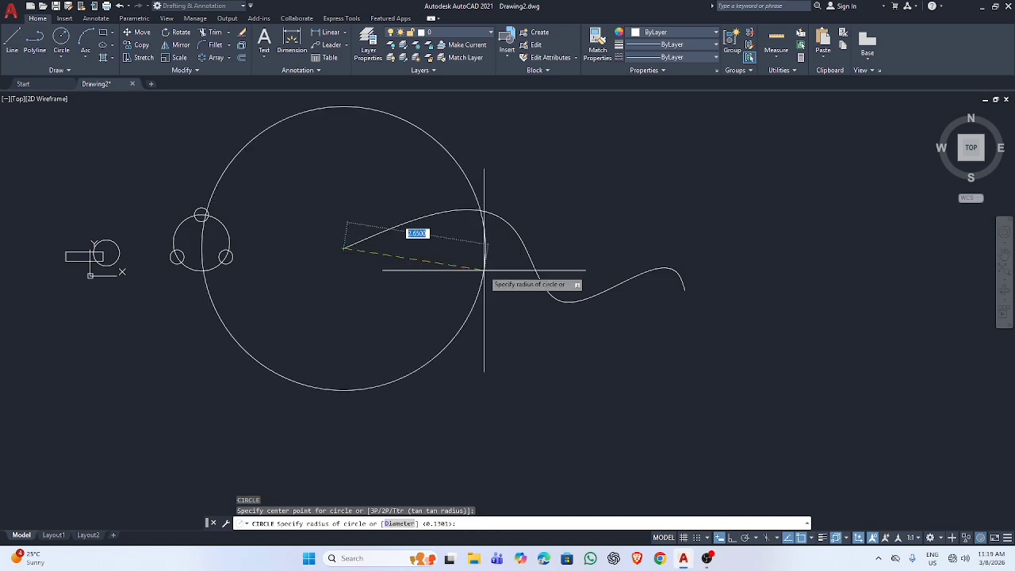
pyautogui.click(358, 245)
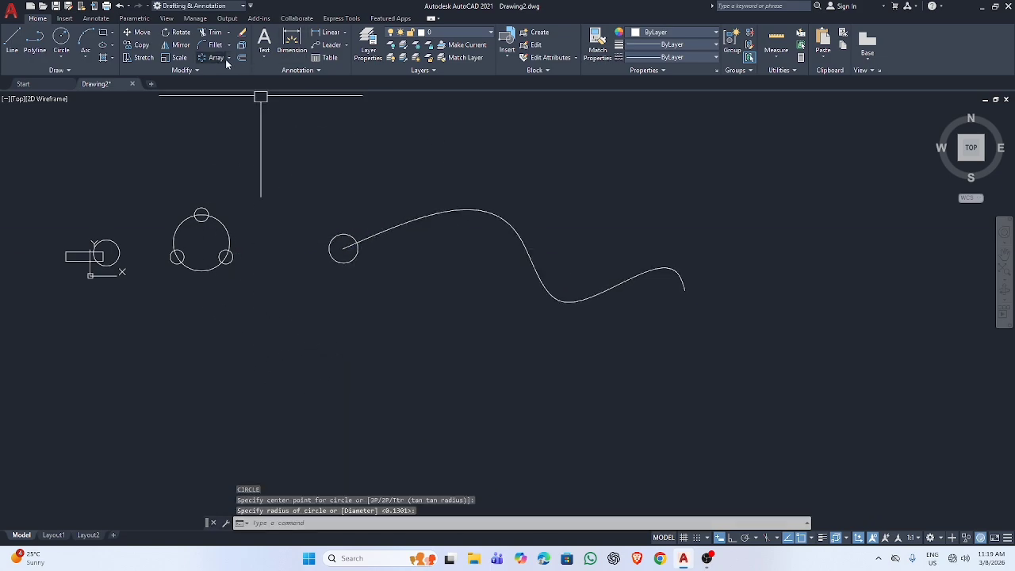
# Create a path array of the small circle along the spline with 10 items spaced 0.8096 apart.
pyautogui.click(222, 59)
pyautogui.click(230, 59)
pyautogui.click(237, 109)
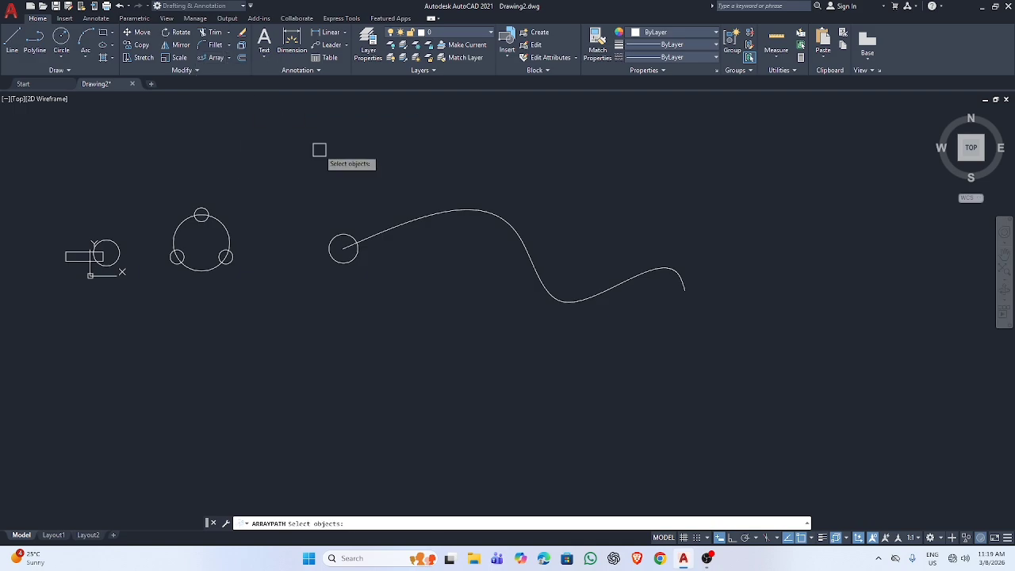
pyautogui.click(346, 235)
pyautogui.press('Return')
pyautogui.click(379, 228)
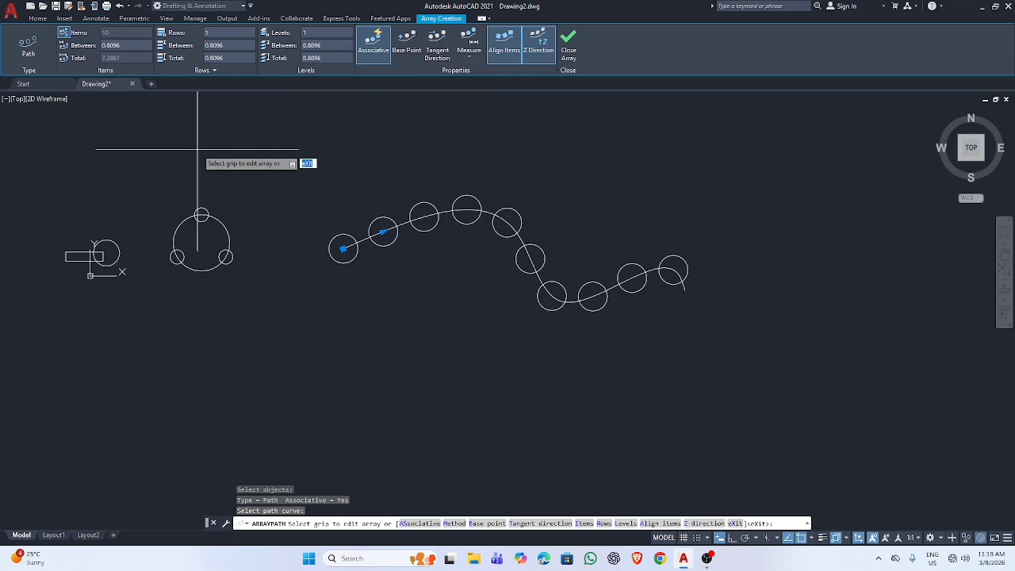
pyautogui.click(365, 268)
pyautogui.press('Escape')
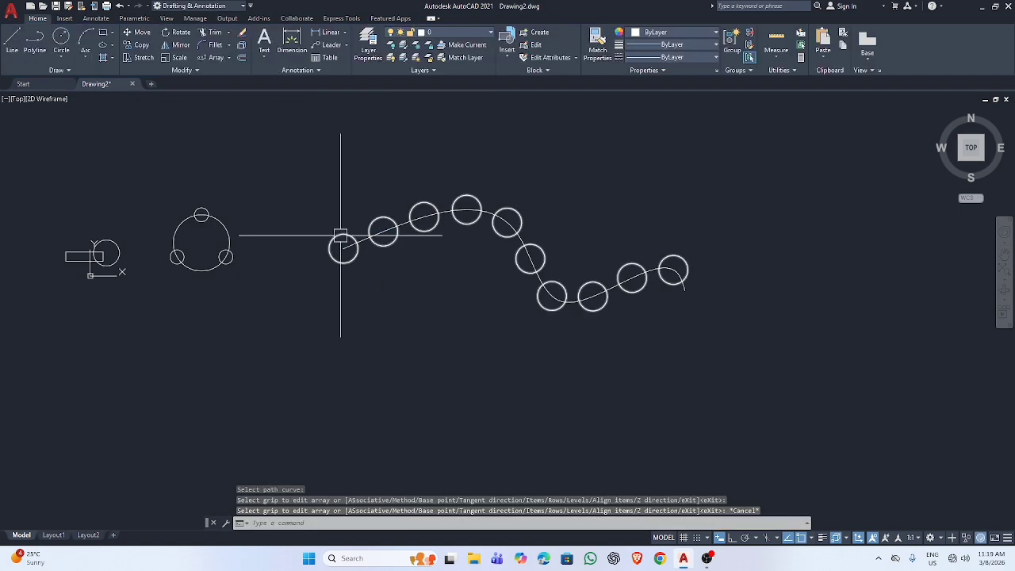
pyautogui.click(229, 57)
# Draw a rectangle in the empty area below the circles arrayed along the spline.
pyautogui.scroll(-6, 313, 210)
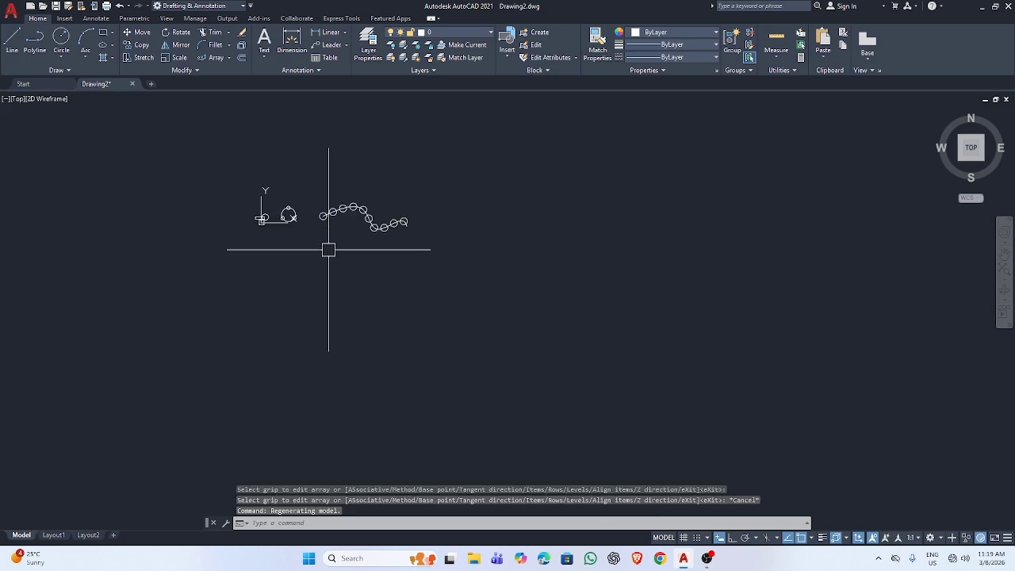
pyautogui.scroll(2, 329, 254)
pyautogui.write('rec')
pyautogui.press('Return')
pyautogui.press('Return')
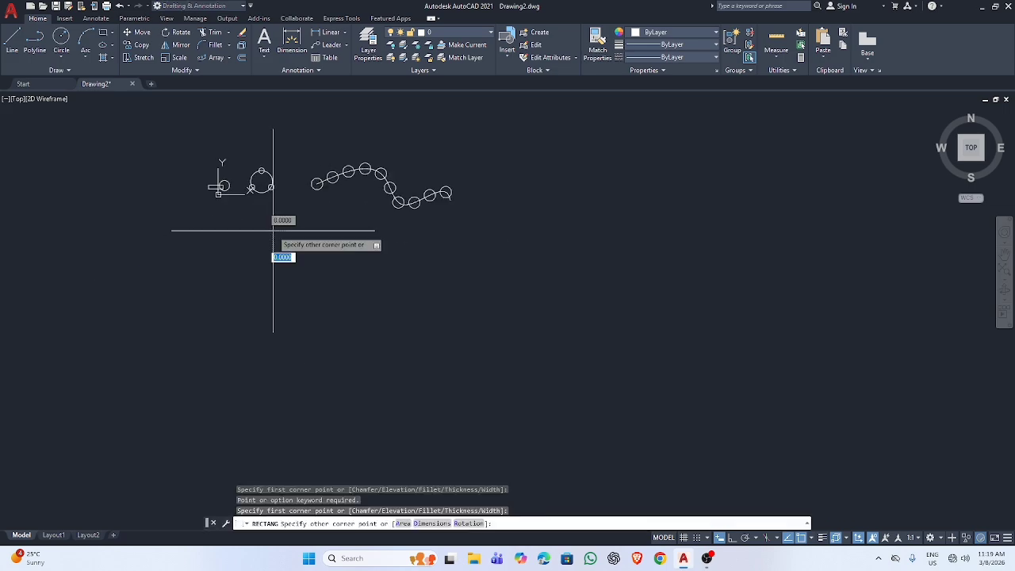
pyautogui.click(272, 230)
pyautogui.click(402, 312)
# Draw a circle with a radius of about 0.81 centred on the rectangle's upper-left corner.
pyautogui.write('c')
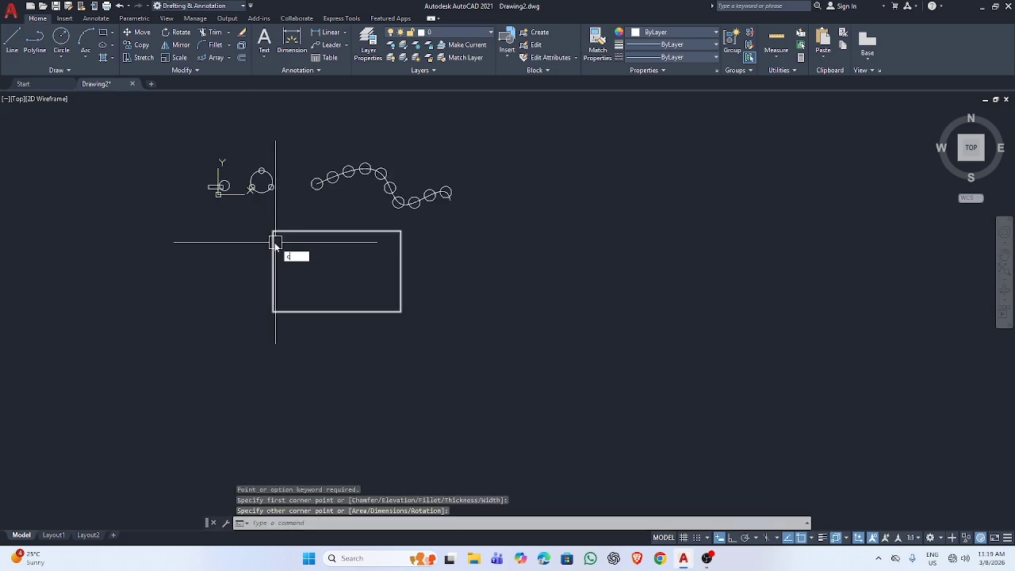
pyautogui.press('Return')
pyautogui.click(273, 231)
pyautogui.click(287, 242)
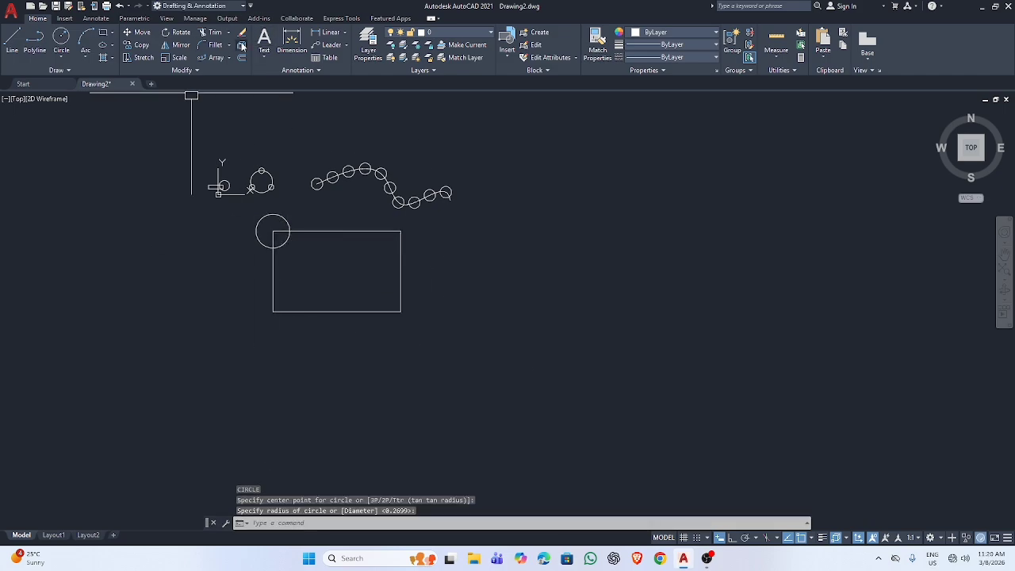
# Create a rectangular array of the corner circle with 4 columns and 3 rows spaced 2.4172 apart.
pyautogui.click(228, 58)
pyautogui.click(229, 77)
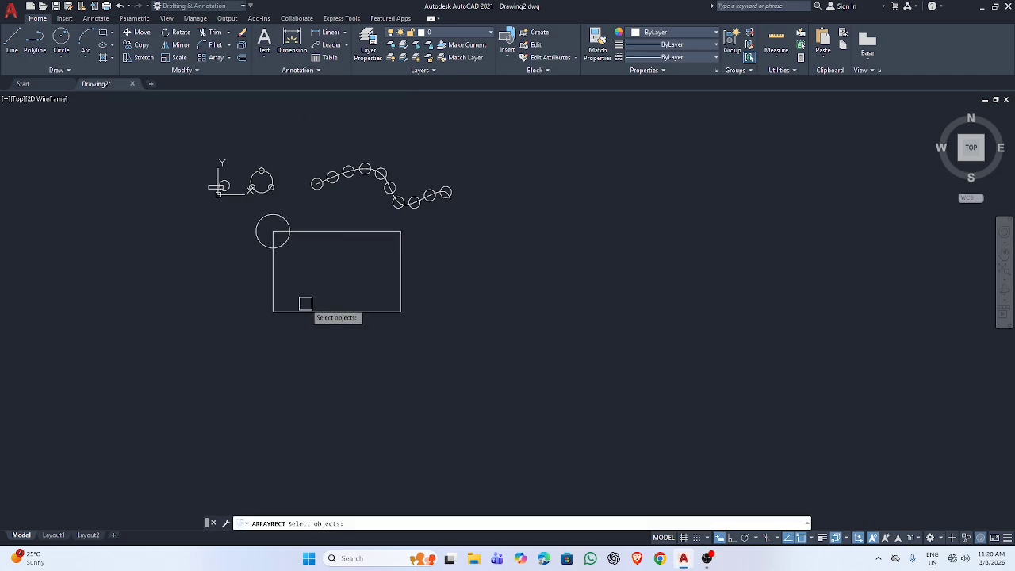
pyautogui.click(284, 243)
pyautogui.press('Return')
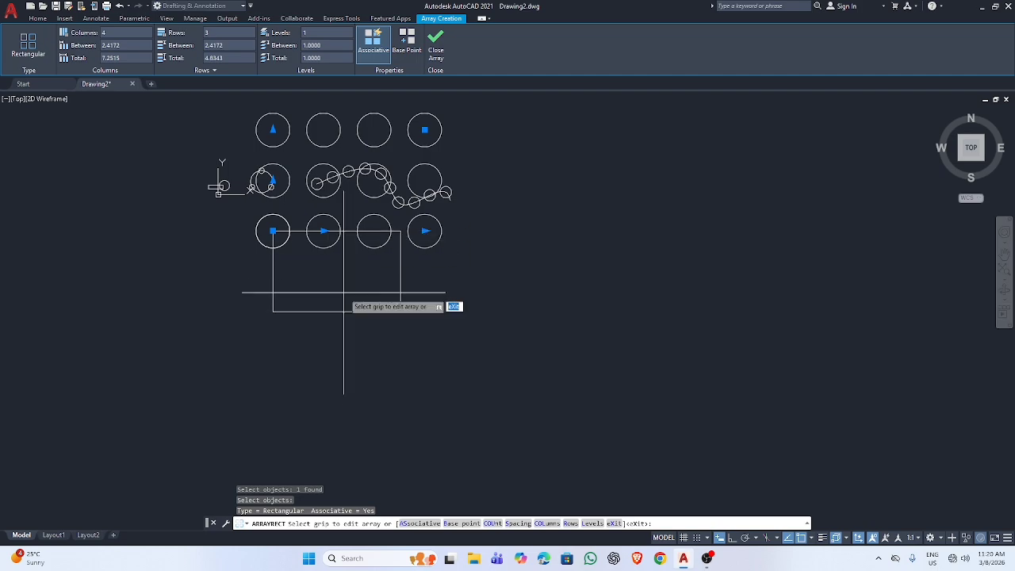
pyautogui.press('Escape')
# Erase all objects in the drawing with one selection window.
pyautogui.scroll(-4, 349, 304)
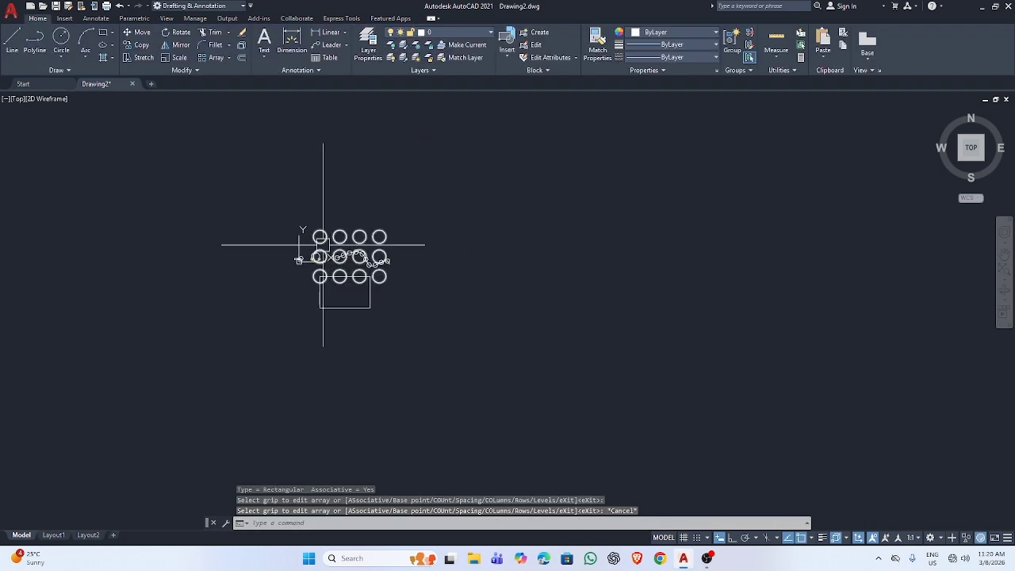
pyautogui.click(282, 161)
pyautogui.click(464, 466)
pyautogui.press('Delete')
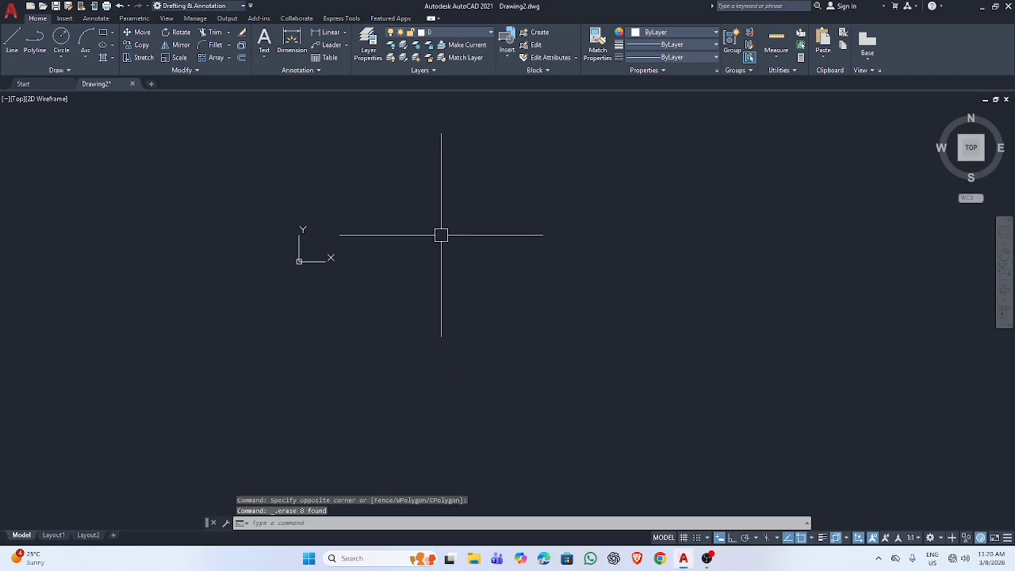
# Draw a new large rectangle in the emptied drawing area to the right of the origin.
pyautogui.write('rec')
pyautogui.press('Return')
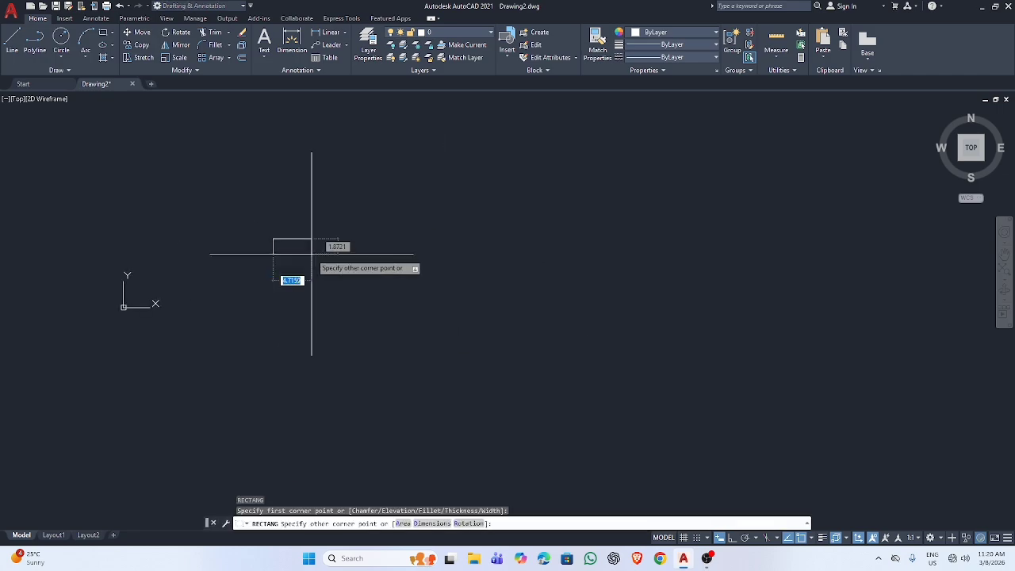
pyautogui.click(273, 239)
pyautogui.click(483, 356)
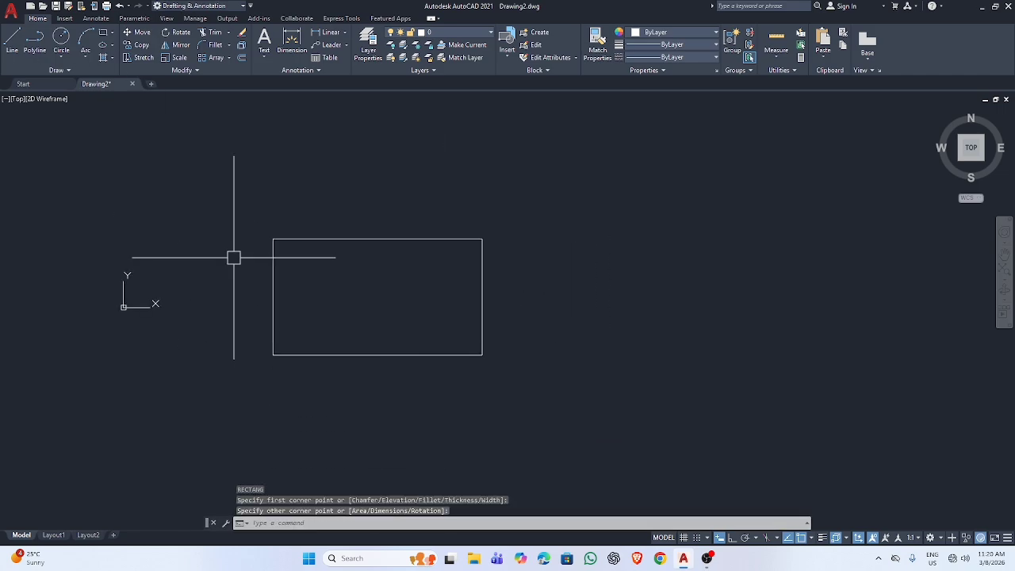
# Draw a circle centred on the new rectangle's upper-left corner, with a radius about a third of the rectangle's height.
pyautogui.write('c')
pyautogui.press('Return')
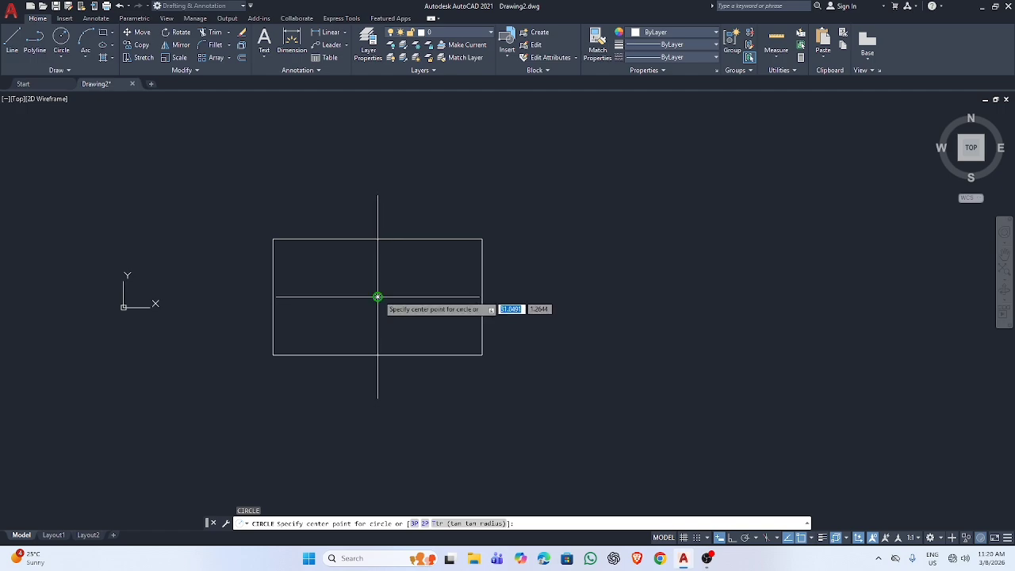
pyautogui.click(273, 238)
pyautogui.click(301, 216)
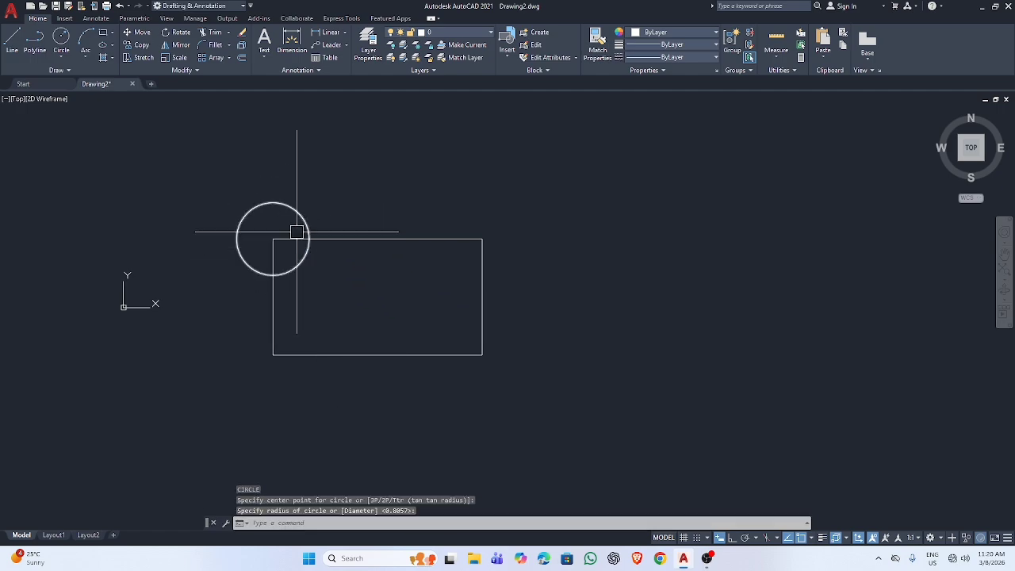
# Start a rectangular array of the new corner circle with 4 columns and 3 rows spaced 13.3148 apart.
pyautogui.click(224, 60)
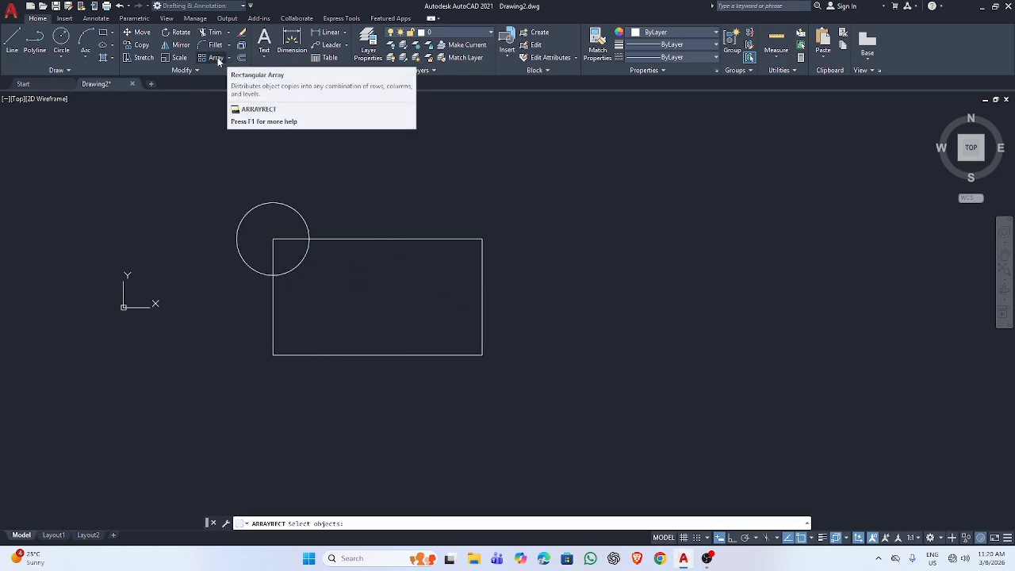
pyautogui.click(298, 264)
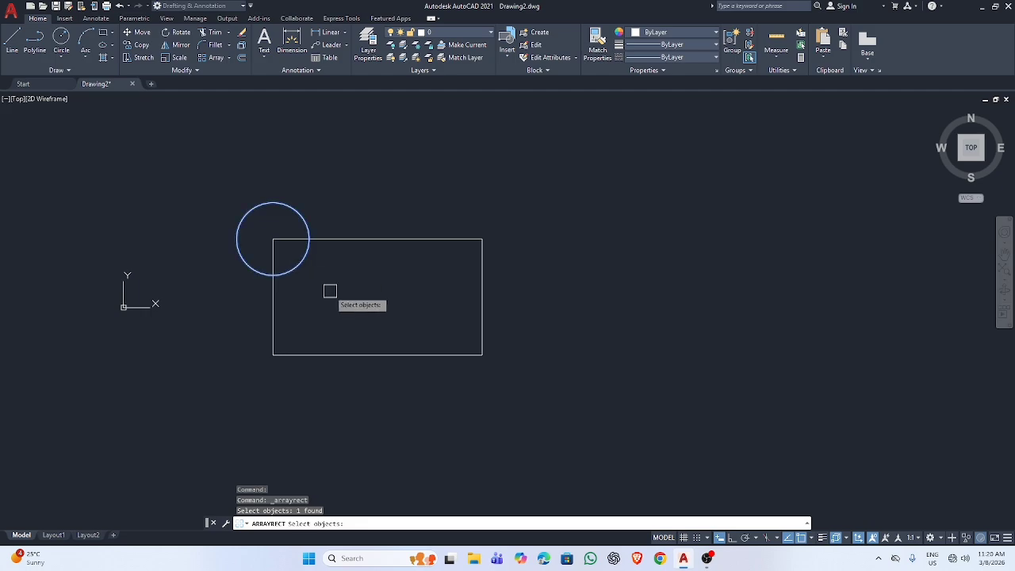
pyautogui.press('Return')
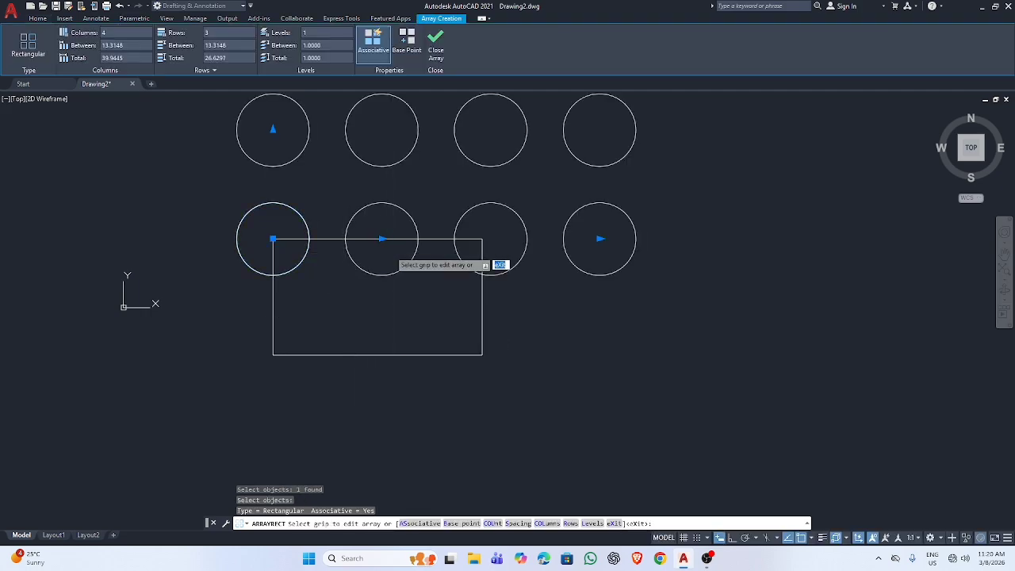
pyautogui.scroll(4, 386, 253)
pyautogui.scroll(-4, 387, 253)
pyautogui.moveTo(386, 253); pyautogui.dragTo(385, 344, button='middle')
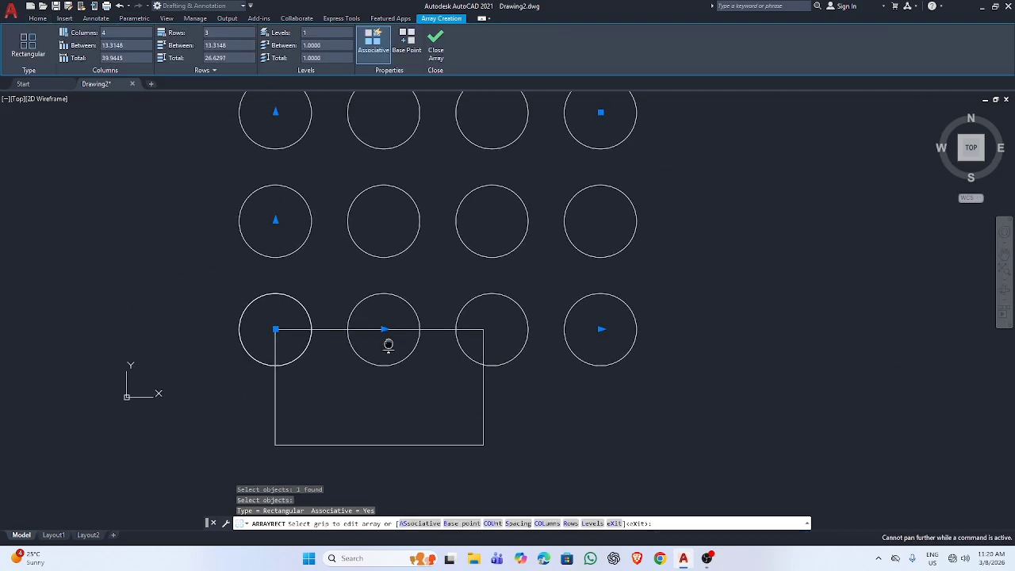
# Reduce the rectangular array to 2 columns and 1 row using its grips, and finish the array.
pyautogui.click(600, 112)
pyautogui.click(453, 287)
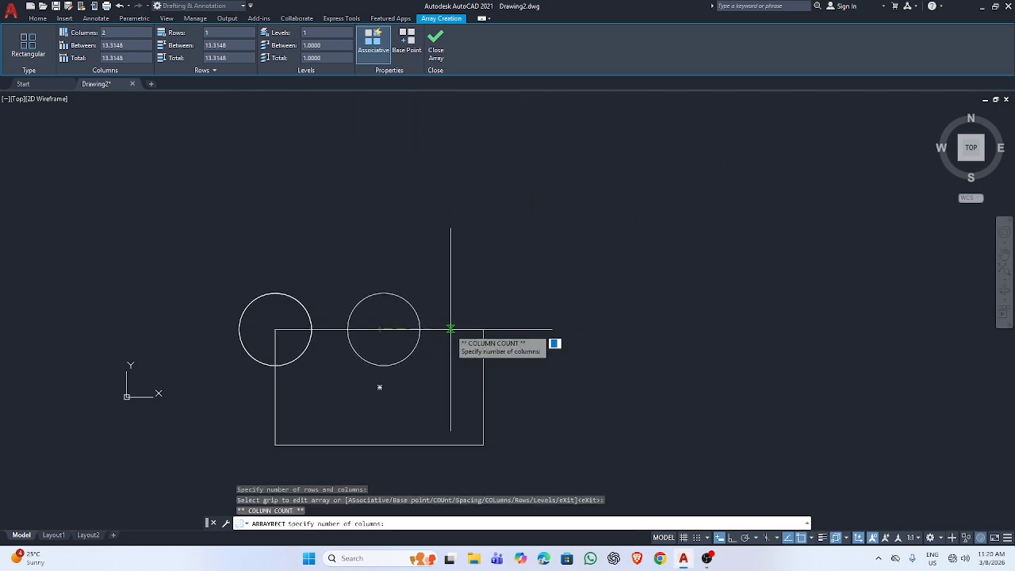
pyautogui.click(484, 332)
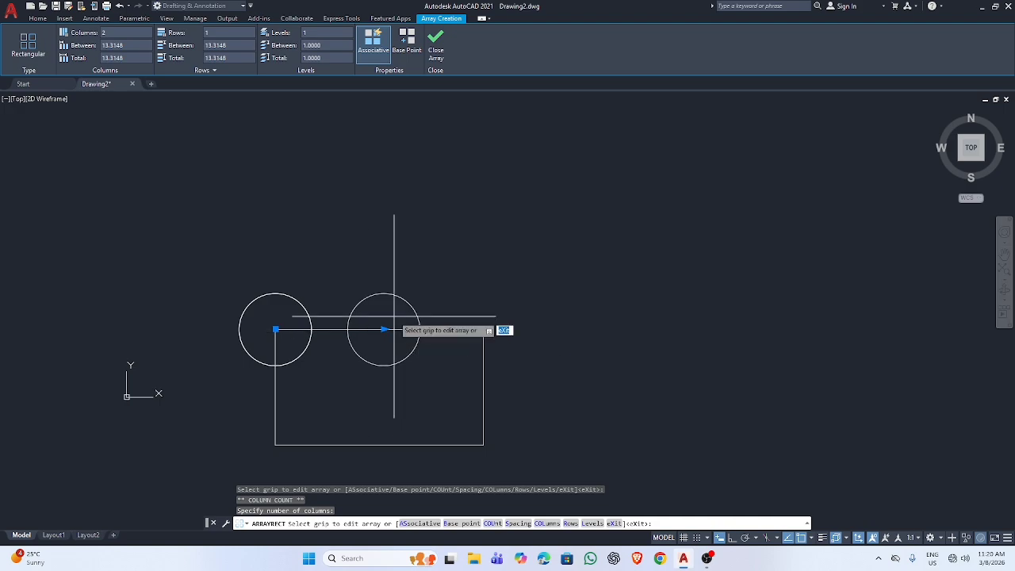
pyautogui.click(384, 329)
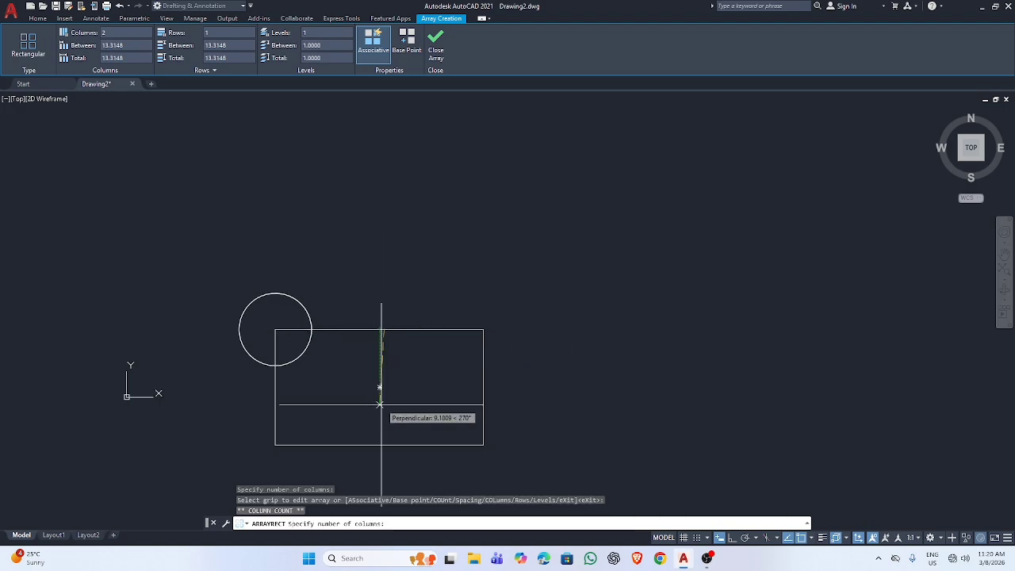
pyautogui.click(384, 446)
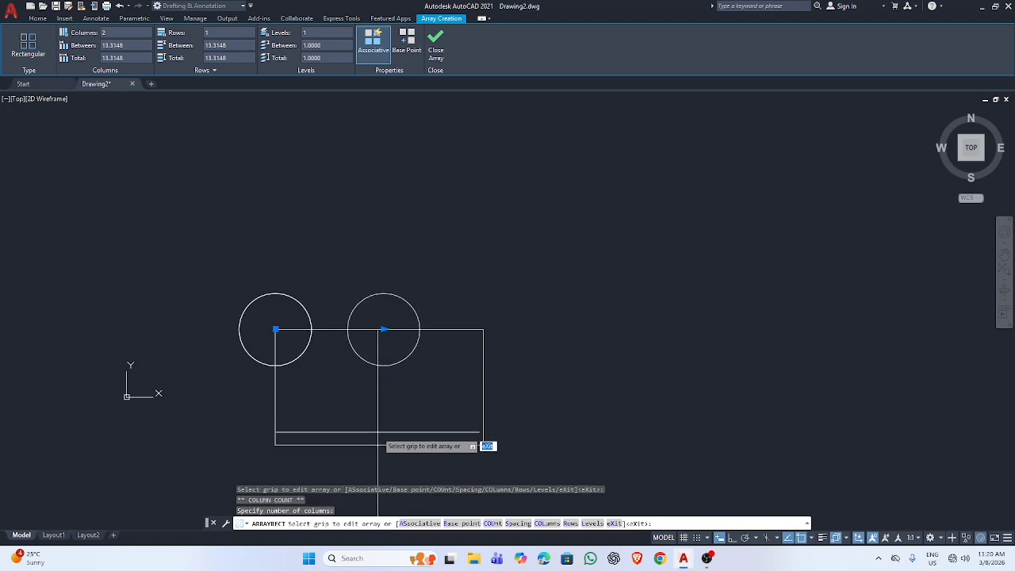
pyautogui.press('Return')
pyautogui.scroll(-4, 270, 309)
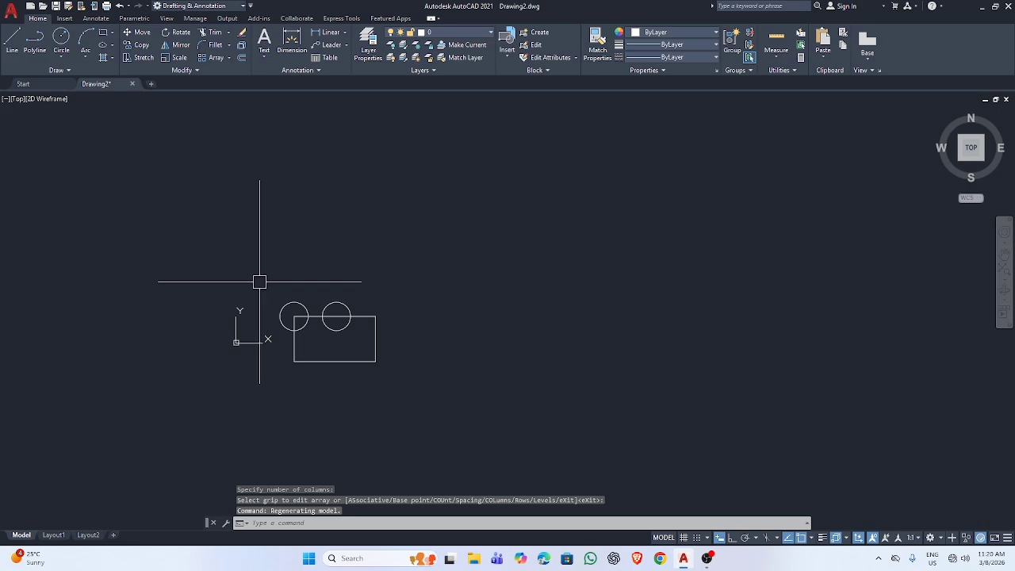